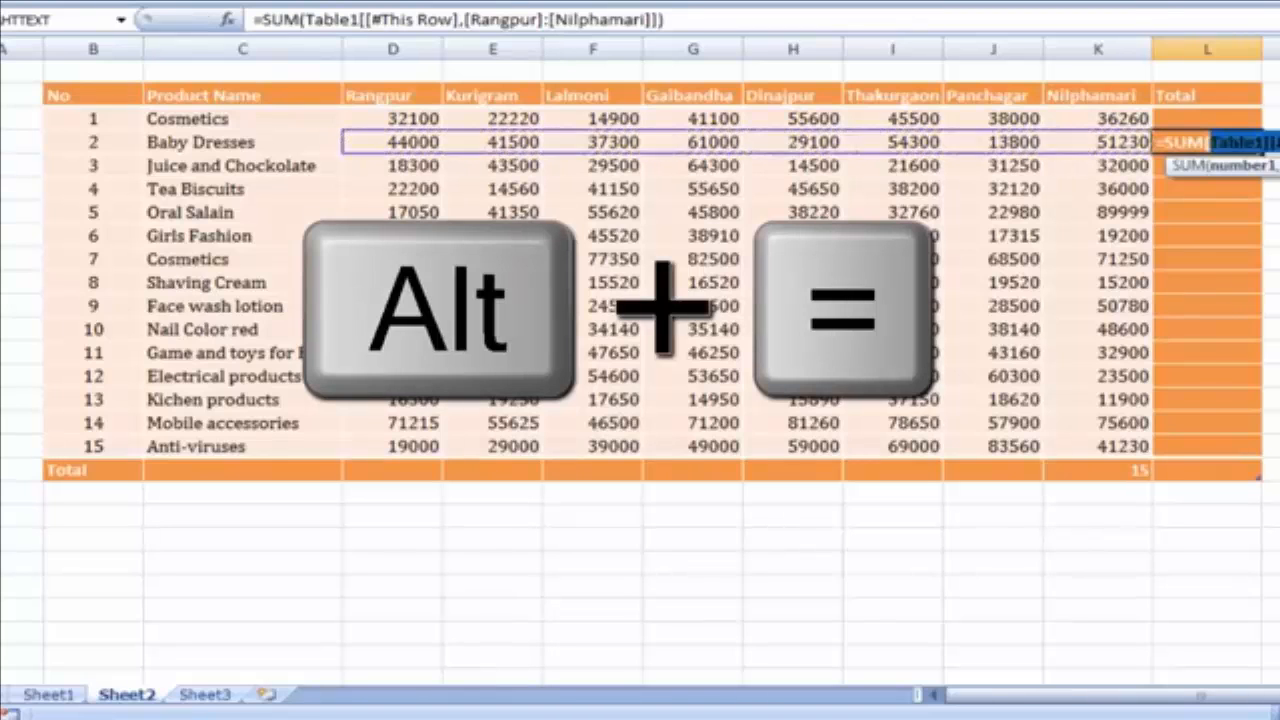
# Fill the Total column with each product's SUM from Rangpur to Nilphamari and check it against the Anti-viruses row's values.
pyautogui.press('Return')
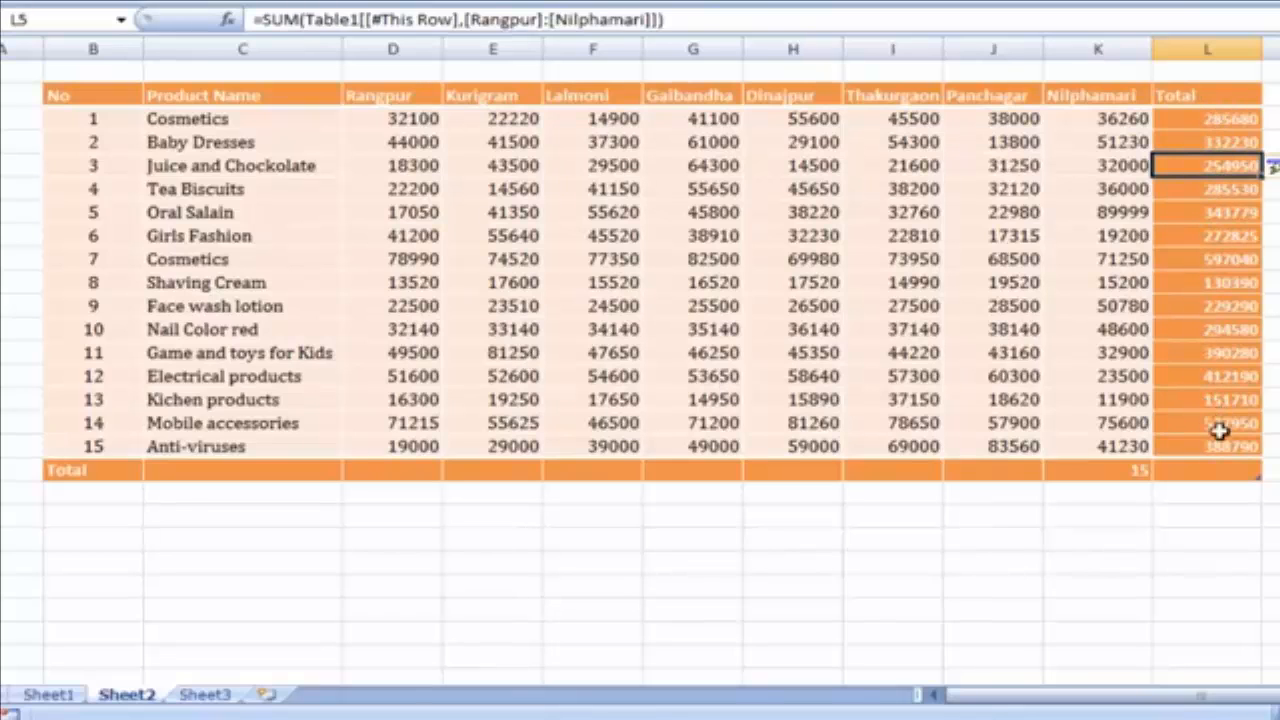
pyautogui.moveTo(400, 449); pyautogui.dragTo(1100, 440)
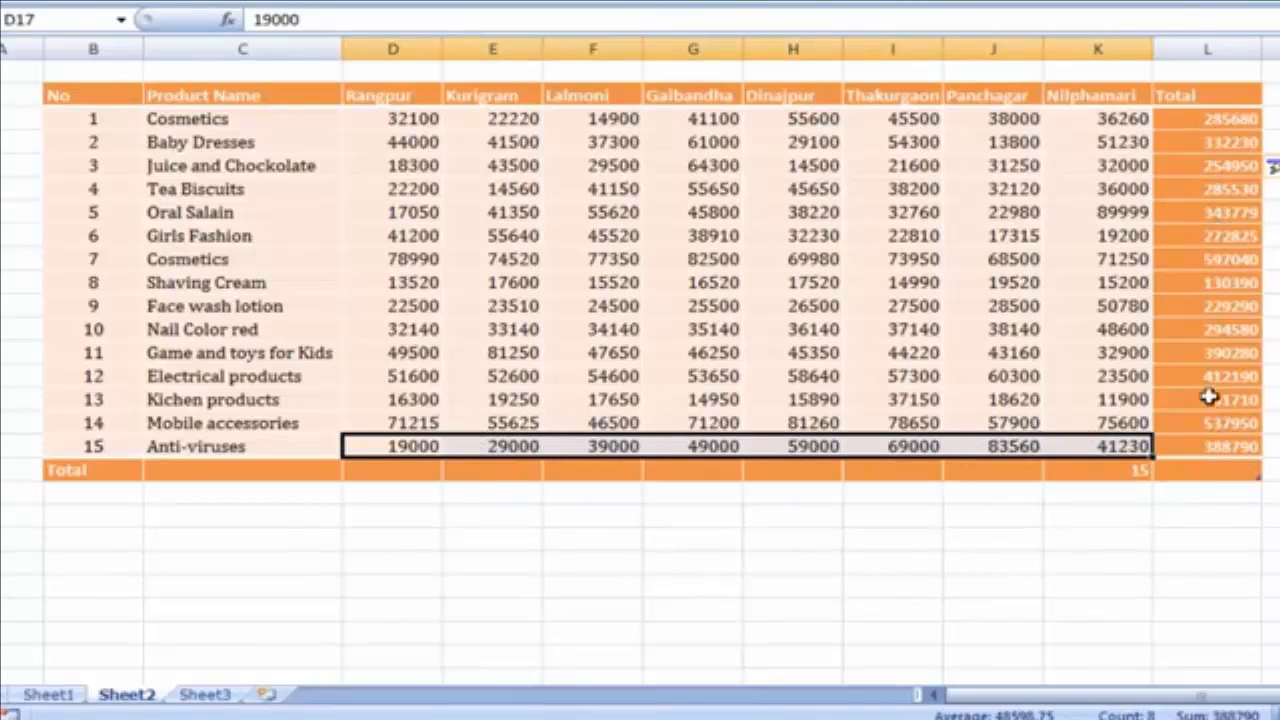
pyautogui.click(1268, 306)
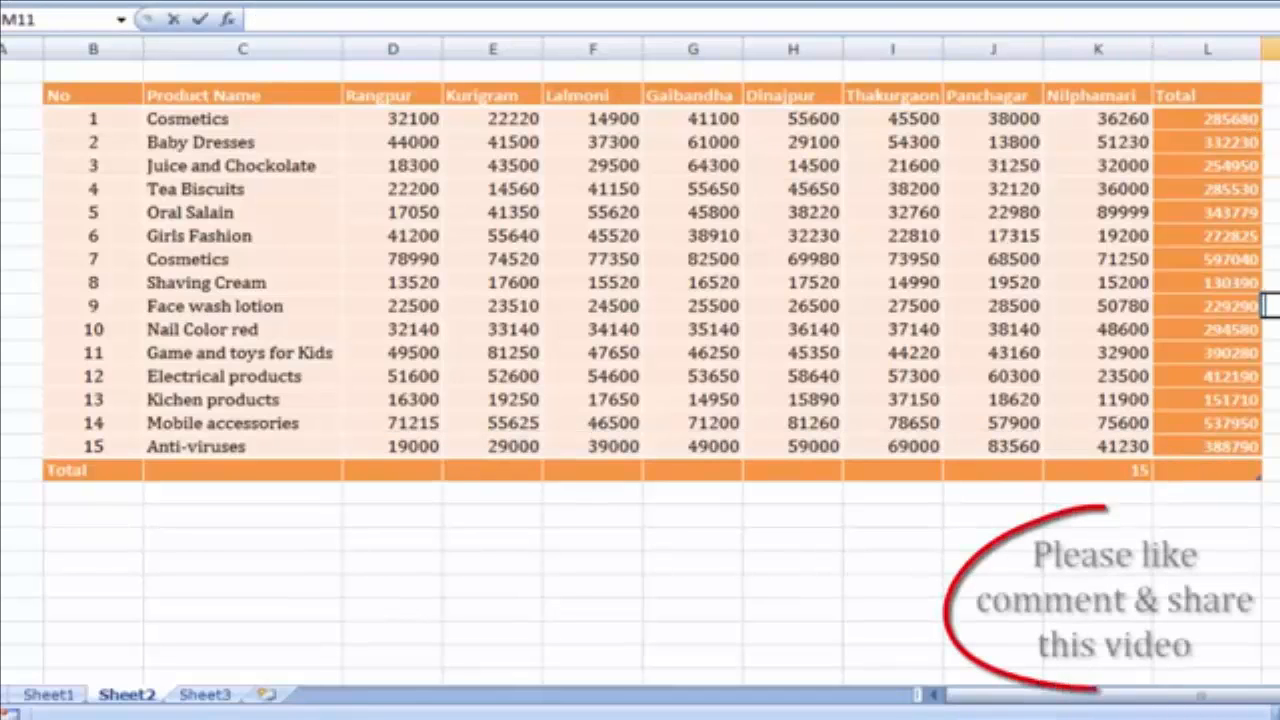
pyautogui.click(1271, 236)
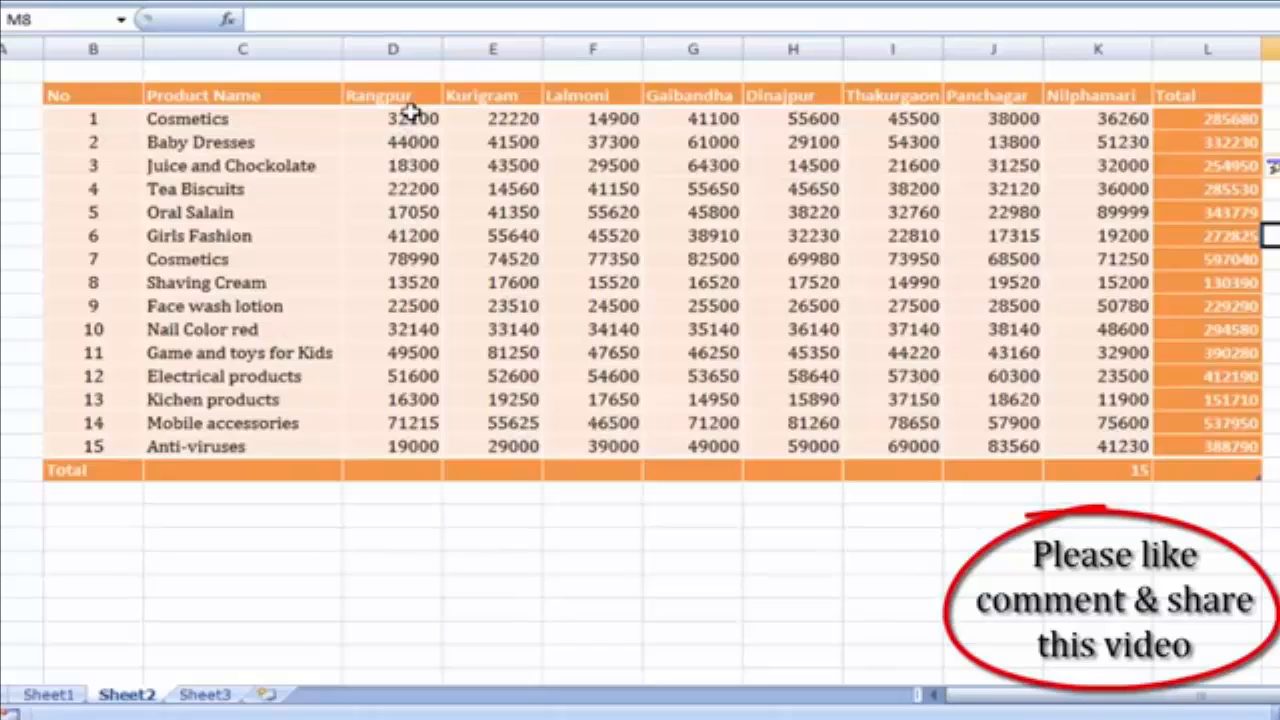
# Review the Rangpur figures and set that column's cell in the Total row to Average.
pyautogui.moveTo(410, 118); pyautogui.dragTo(412, 446)
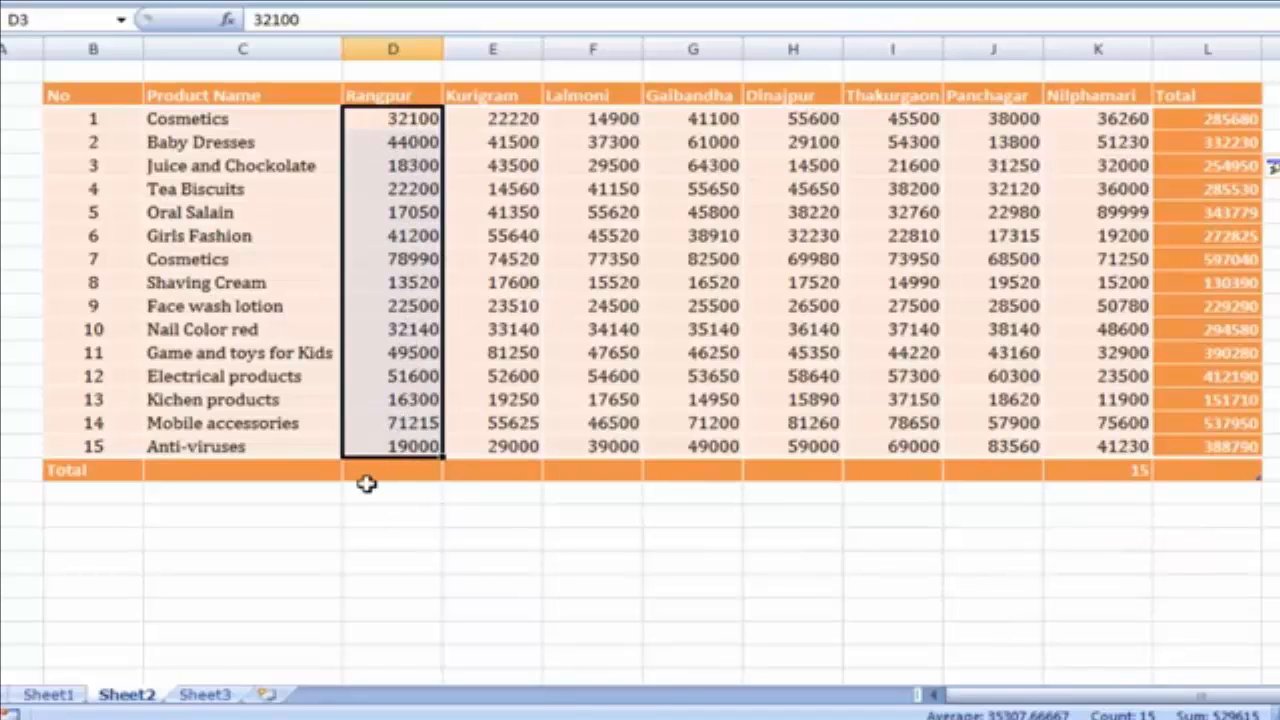
pyautogui.click(415, 168)
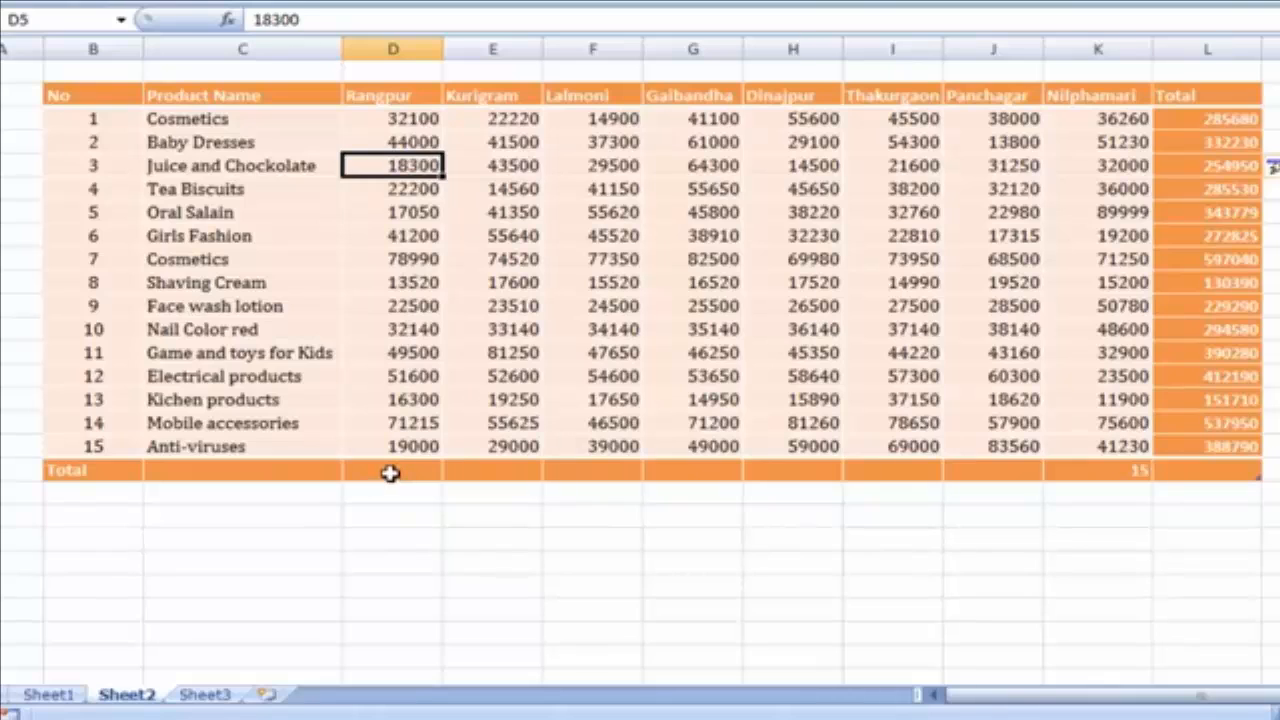
pyautogui.click(390, 472)
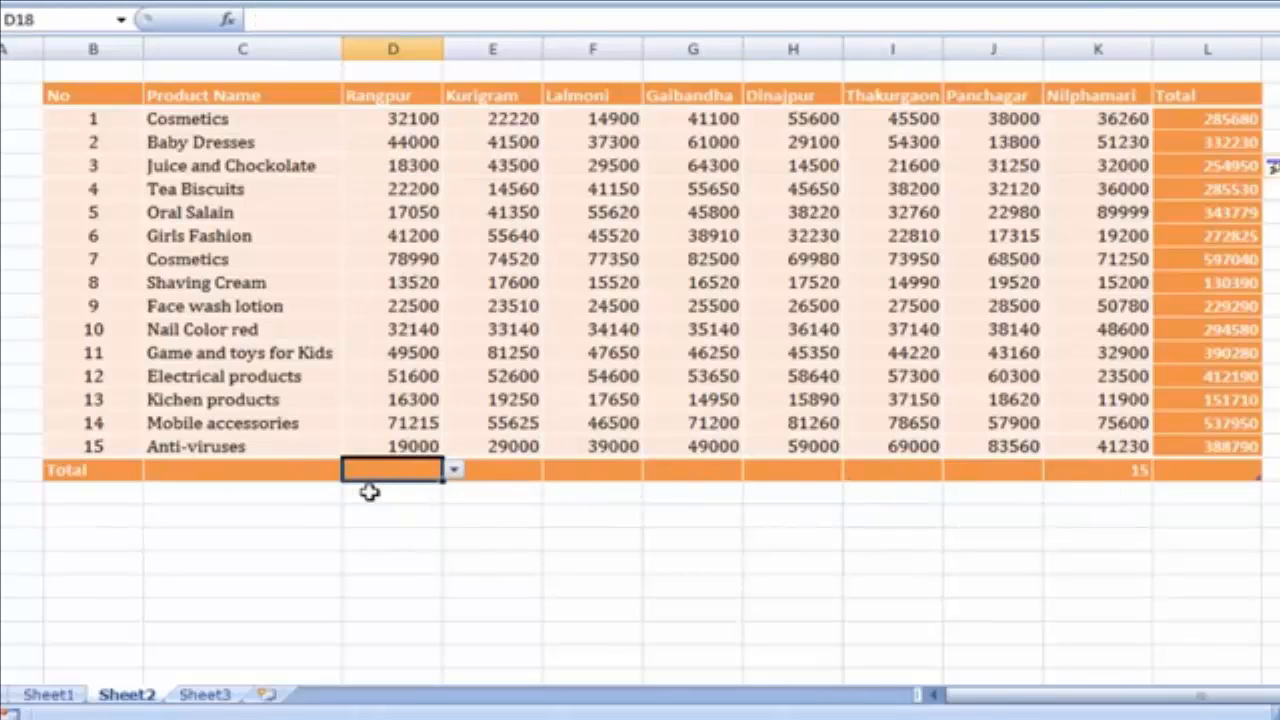
pyautogui.click(453, 473)
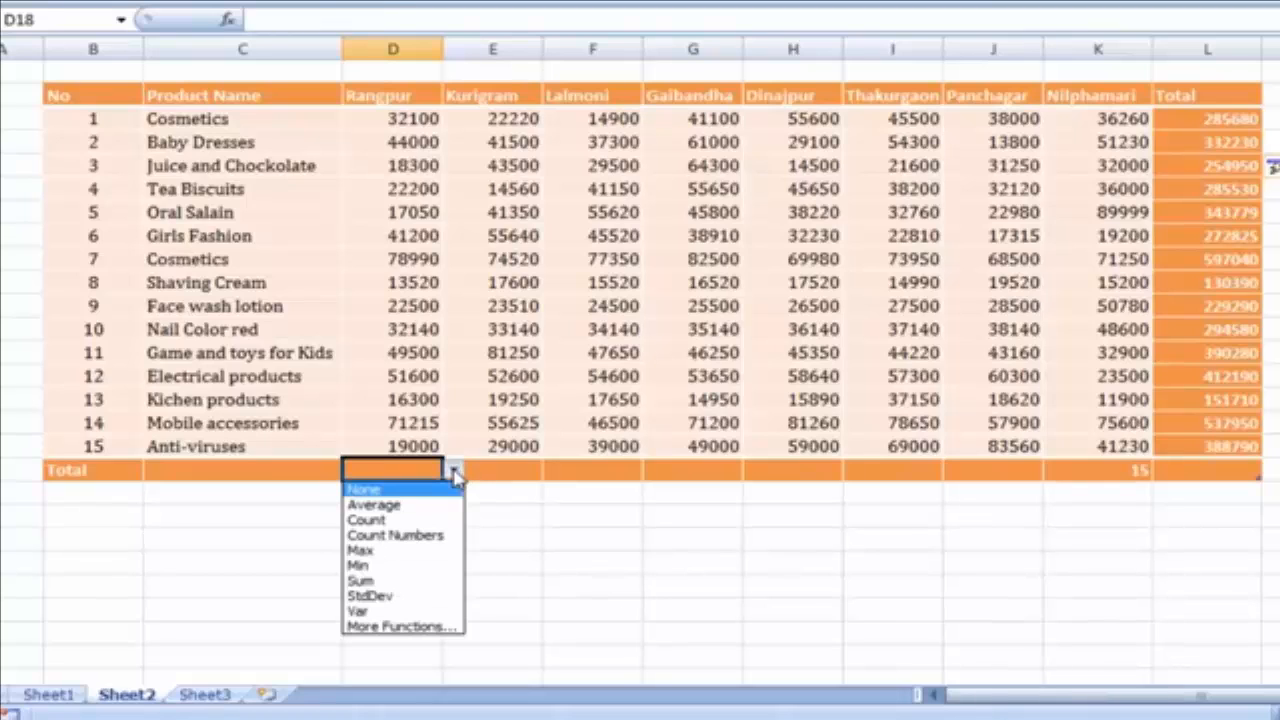
pyautogui.click(416, 508)
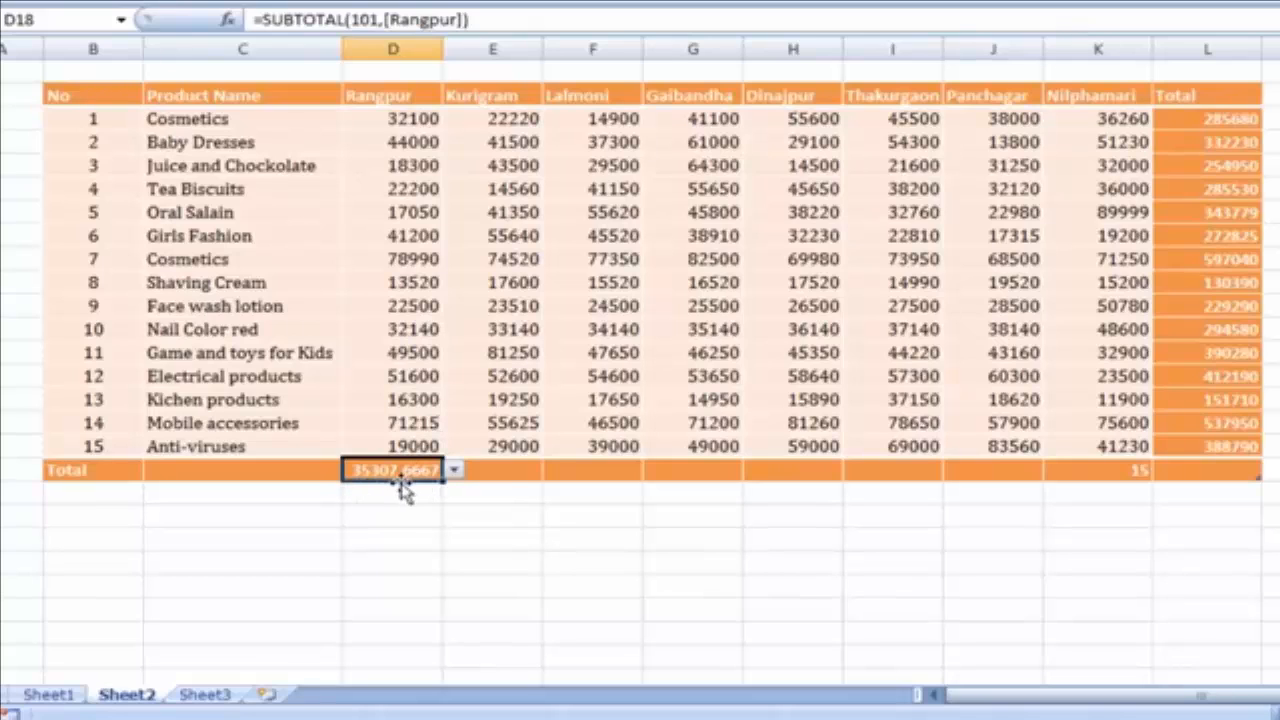
# Try the Count and Count Numbers functions for the Rangpur column in the Total row.
pyautogui.click(454, 470)
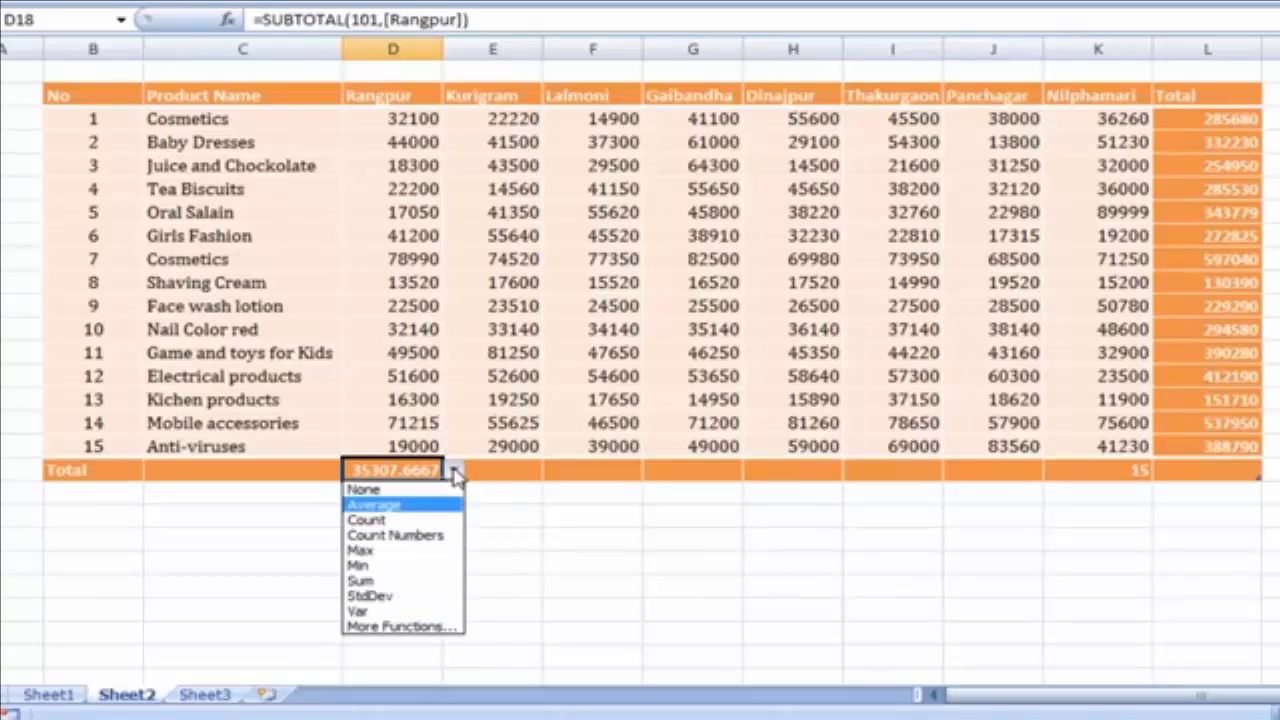
pyautogui.click(410, 522)
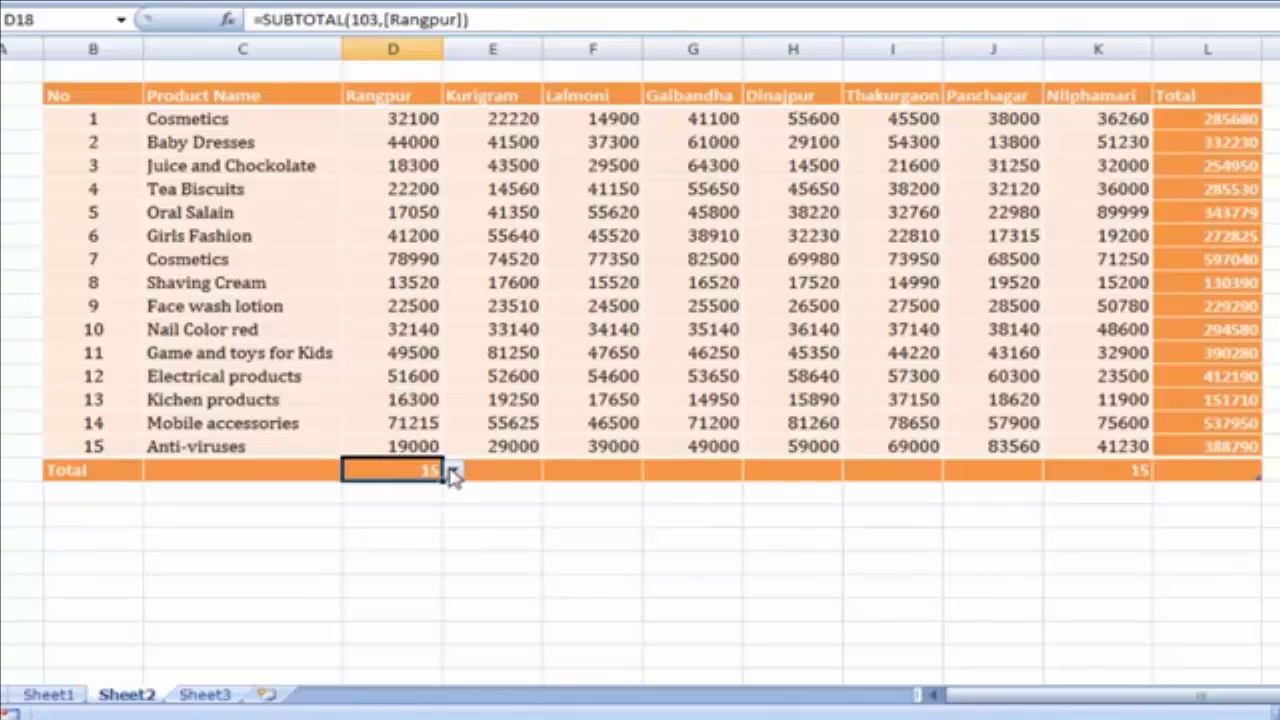
pyautogui.click(452, 472)
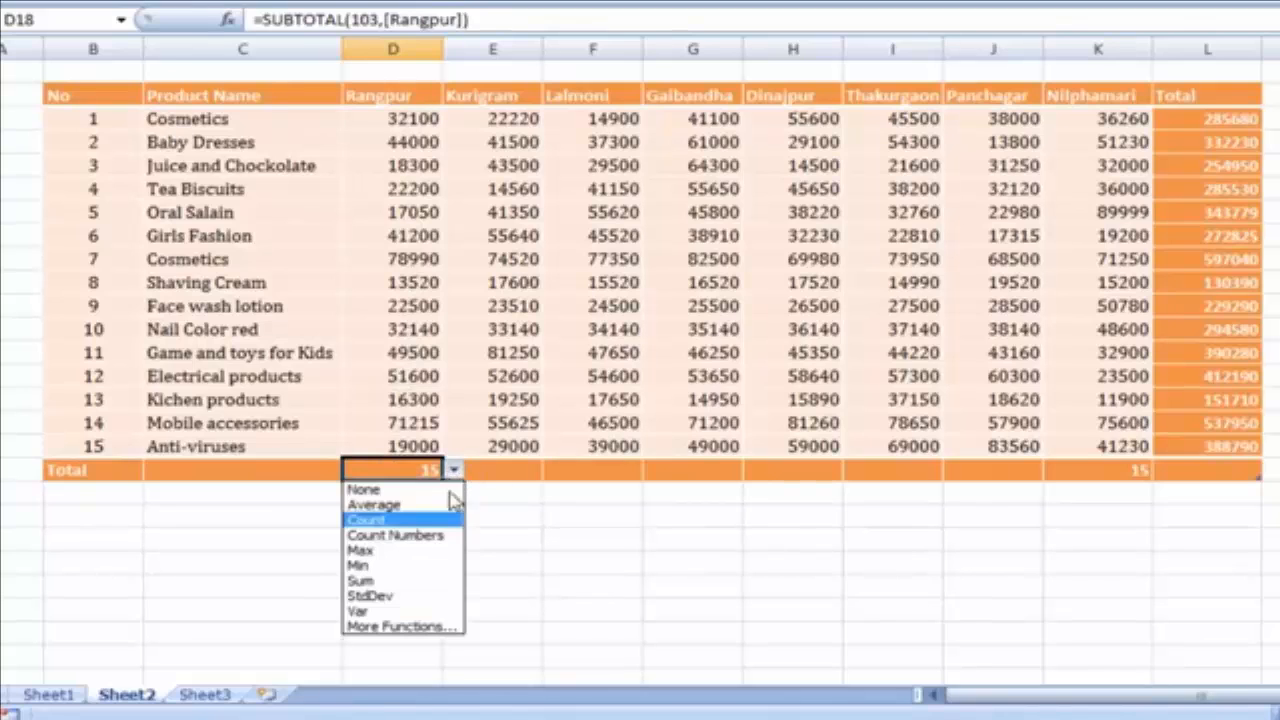
pyautogui.click(420, 538)
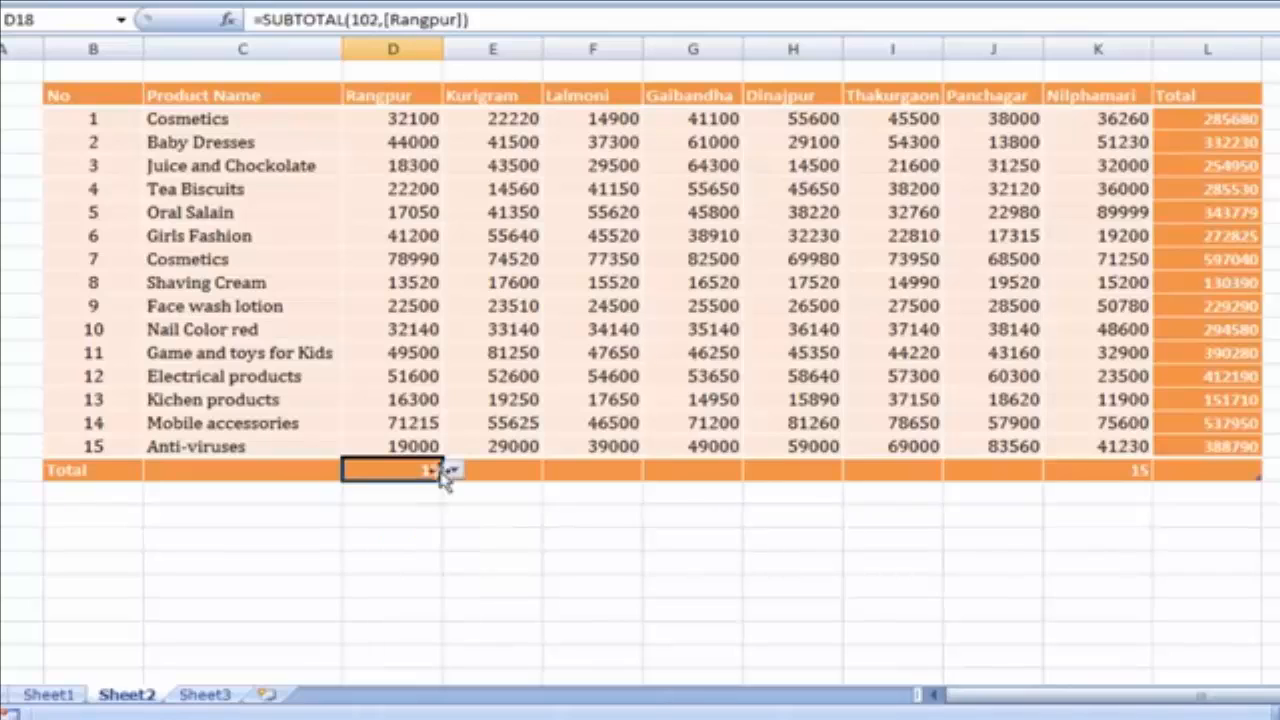
# Try the Max and Min functions for the Rangpur column in the Total row.
pyautogui.click(455, 471)
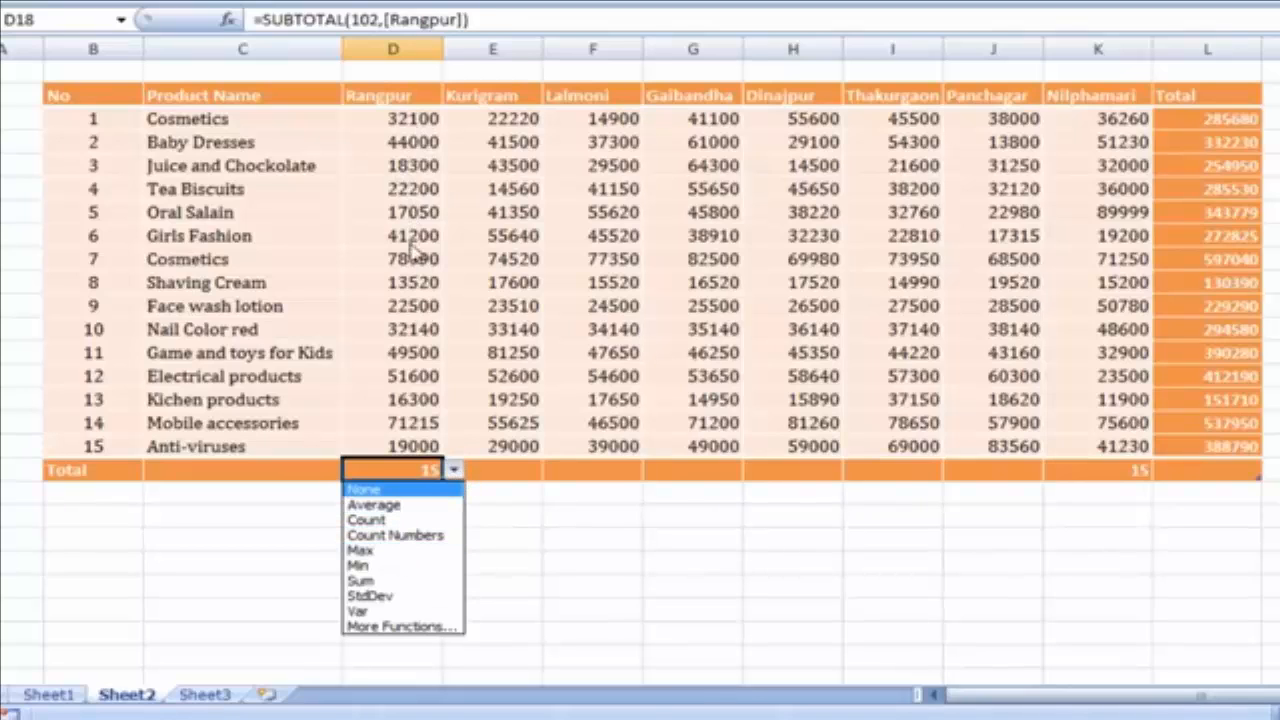
pyautogui.click(401, 552)
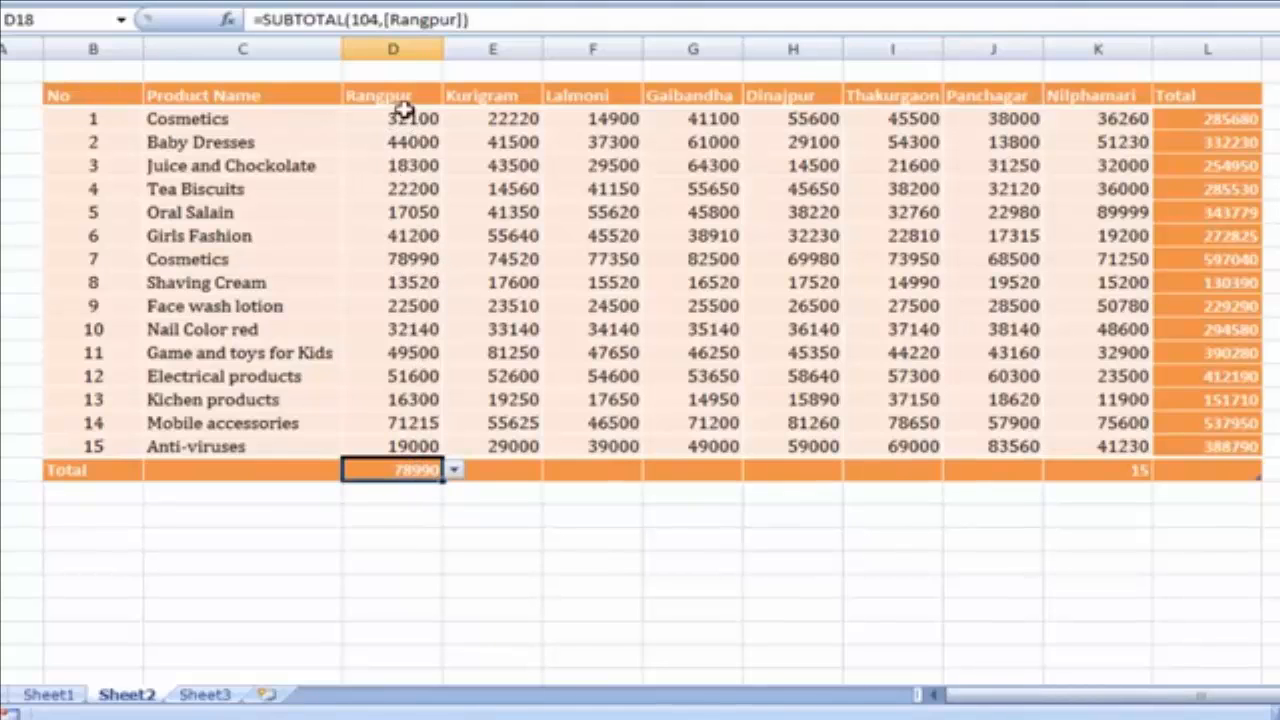
pyautogui.click(454, 471)
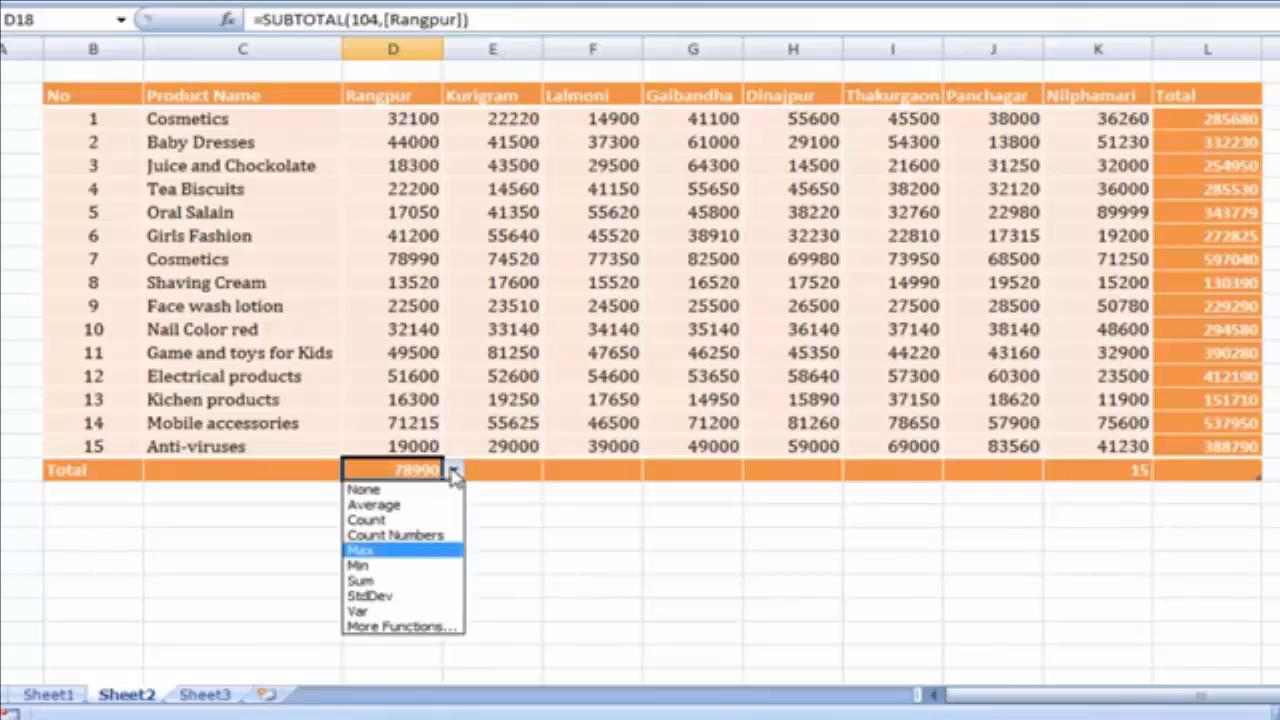
pyautogui.click(391, 565)
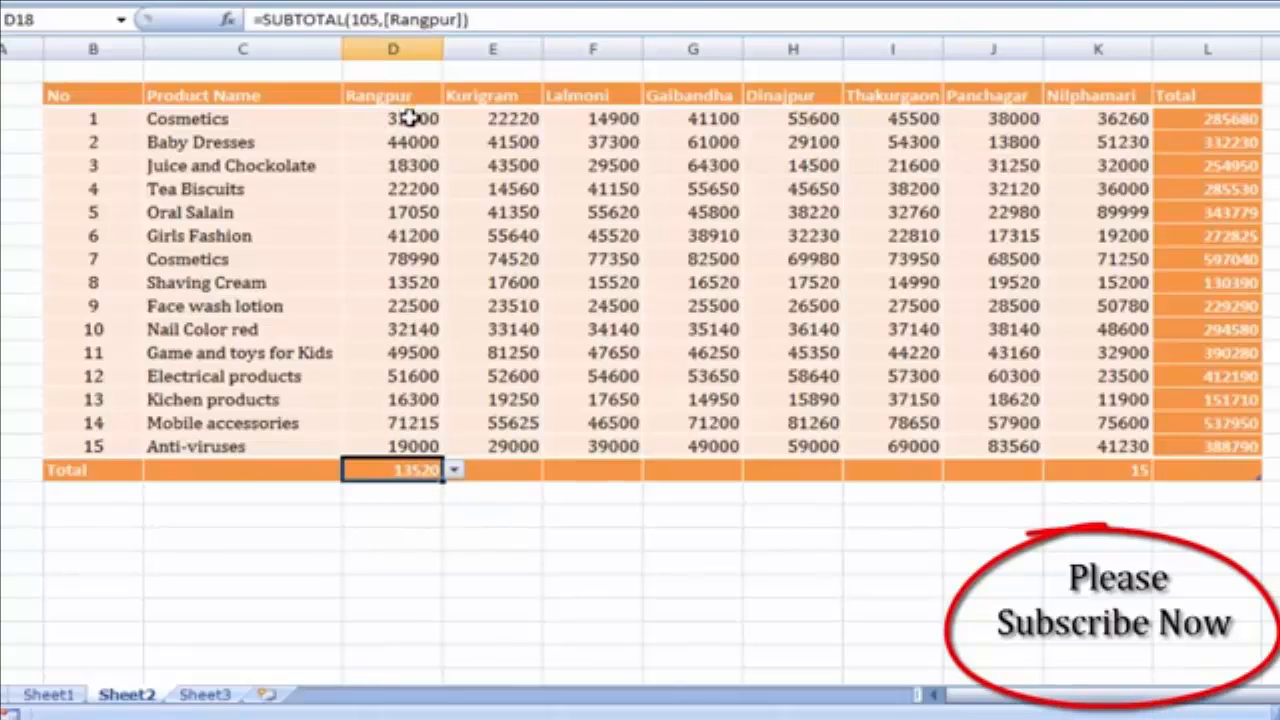
# Set the Rangpur cell in the Total row to Sum and check it against the column's values.
pyautogui.click(453, 471)
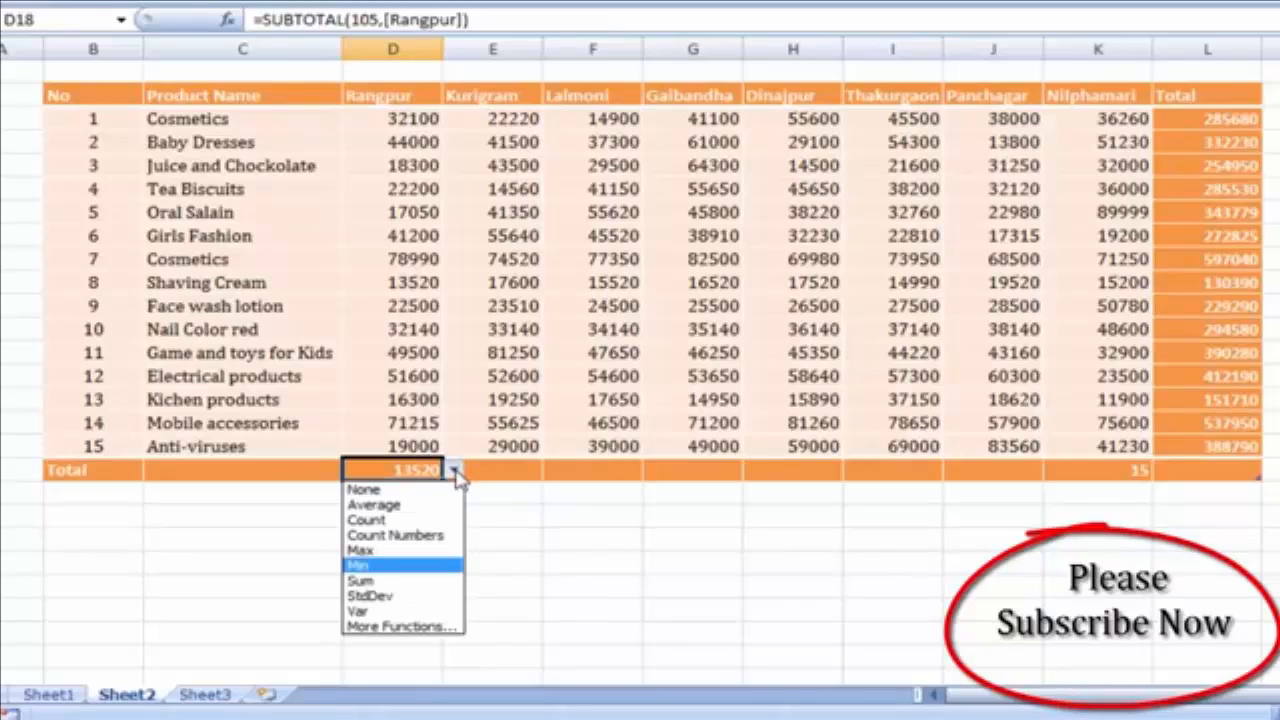
pyautogui.click(391, 587)
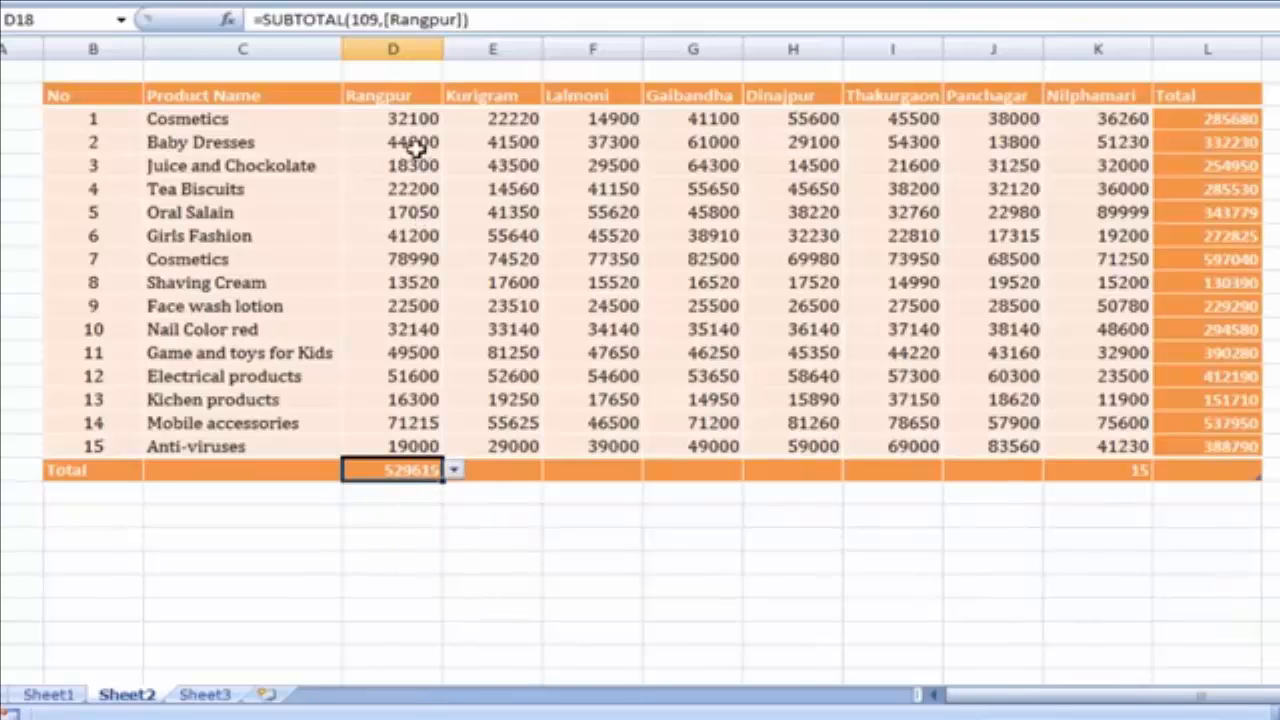
pyautogui.moveTo(411, 120); pyautogui.dragTo(380, 449)
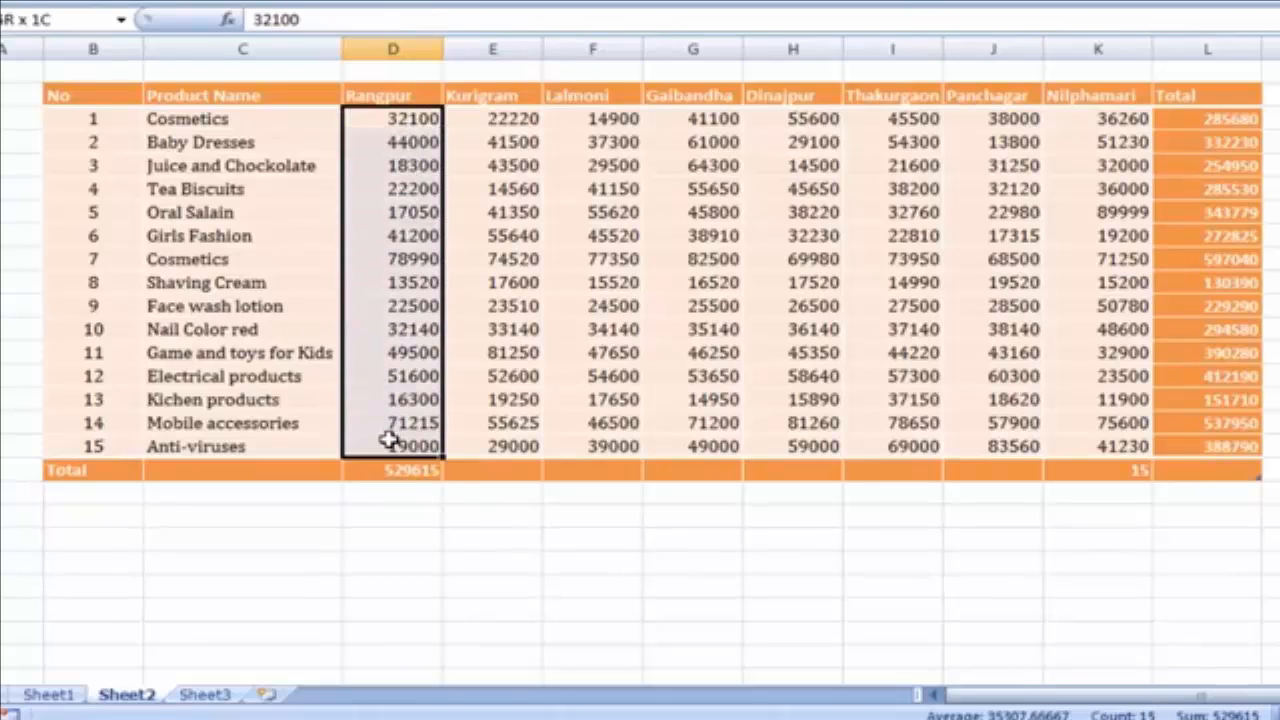
pyautogui.click(373, 521)
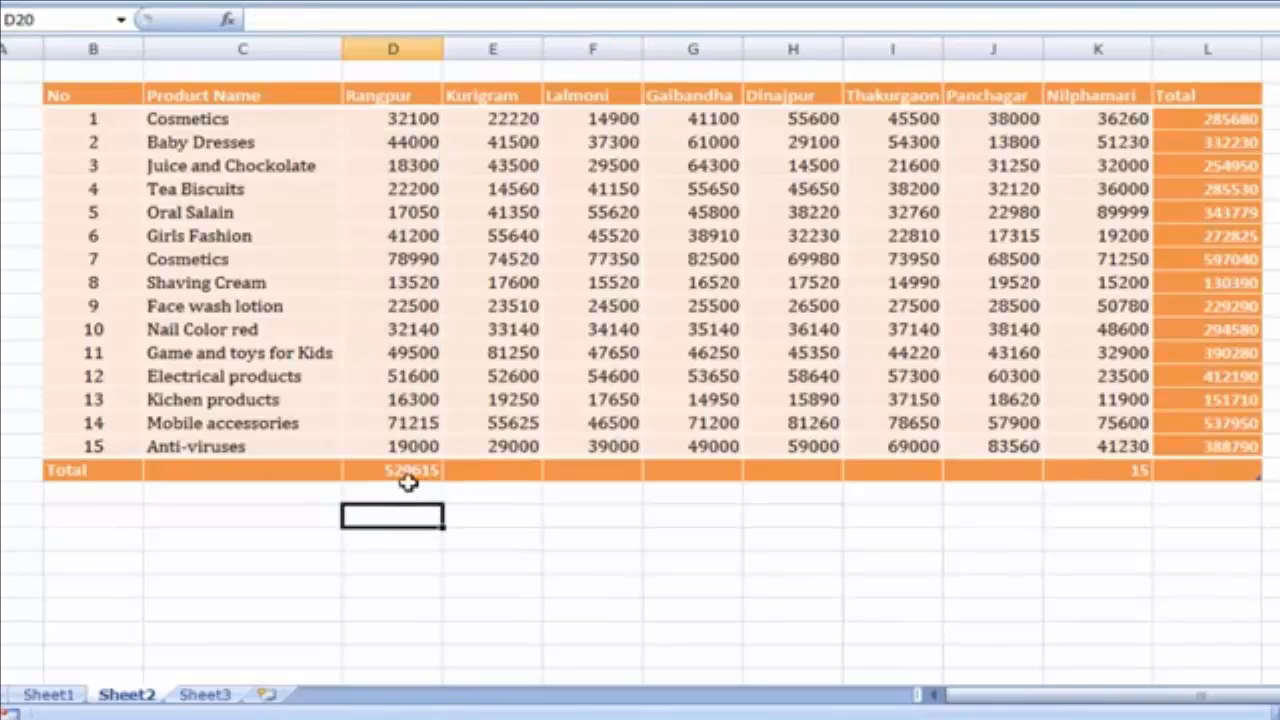
# Copy the Rangpur sum across the Total row through the Total column and check it against the Kurigram values.
pyautogui.click(407, 472)
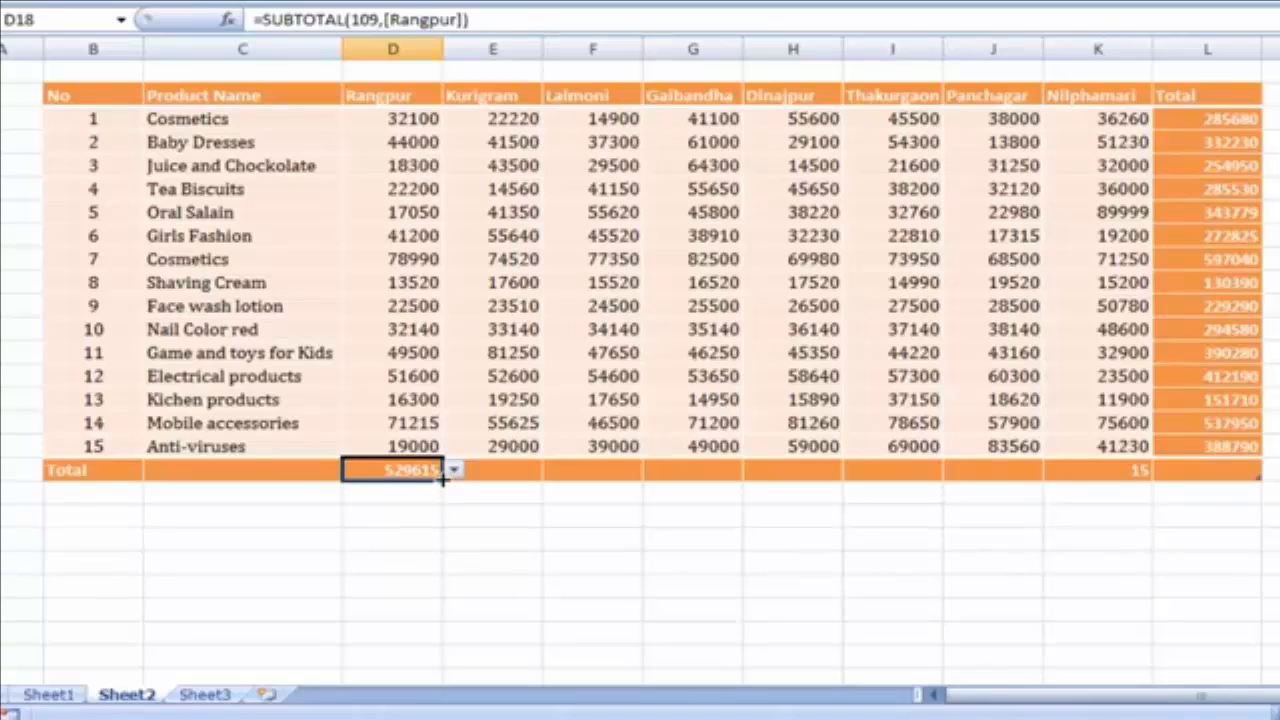
pyautogui.moveTo(443, 479); pyautogui.dragTo(1155, 499)
pyautogui.click(670, 532)
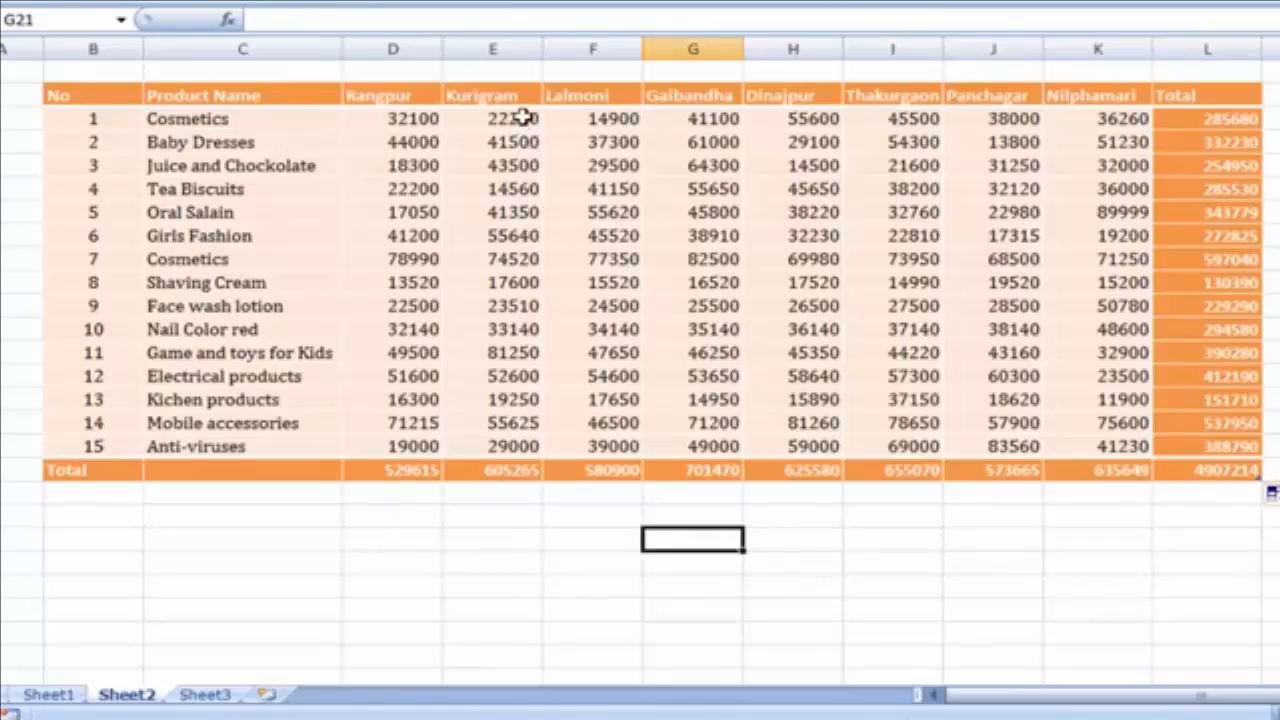
pyautogui.moveTo(515, 120); pyautogui.dragTo(512, 448)
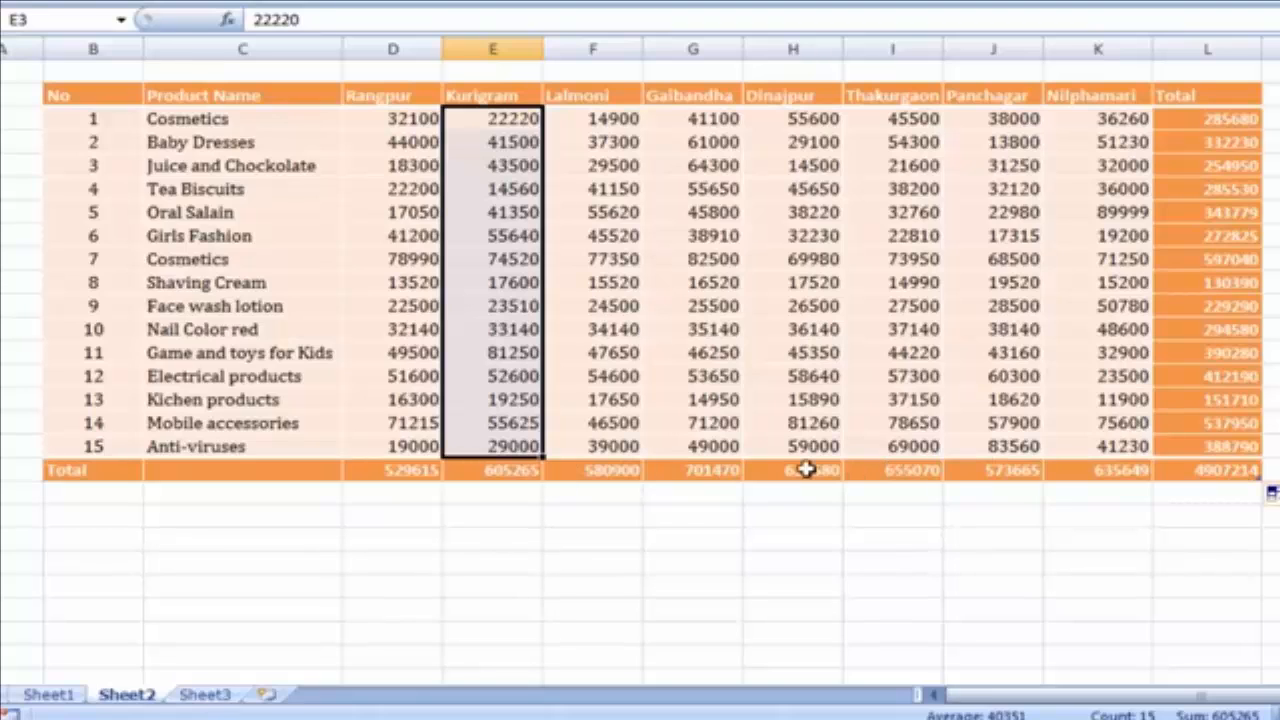
pyautogui.click(660, 507)
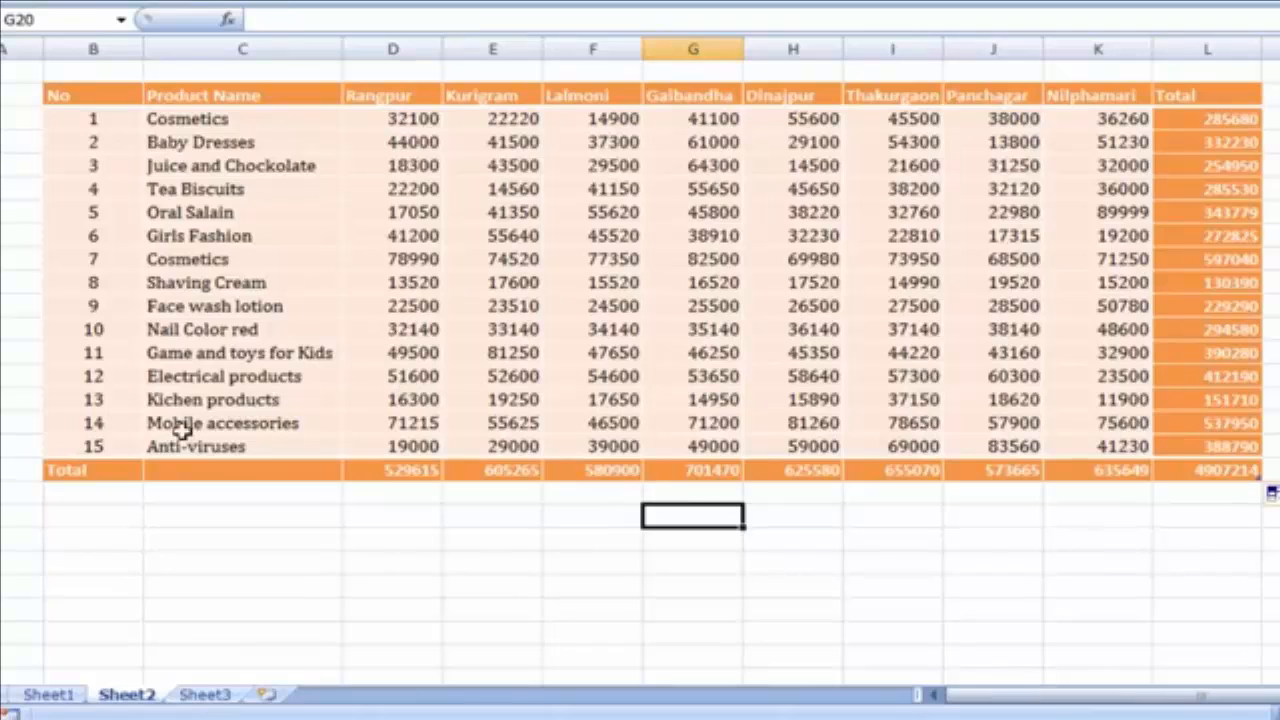
# Add a new table row below Anti-viruses, continuing from the last product's Total cell.
pyautogui.click(94, 449)
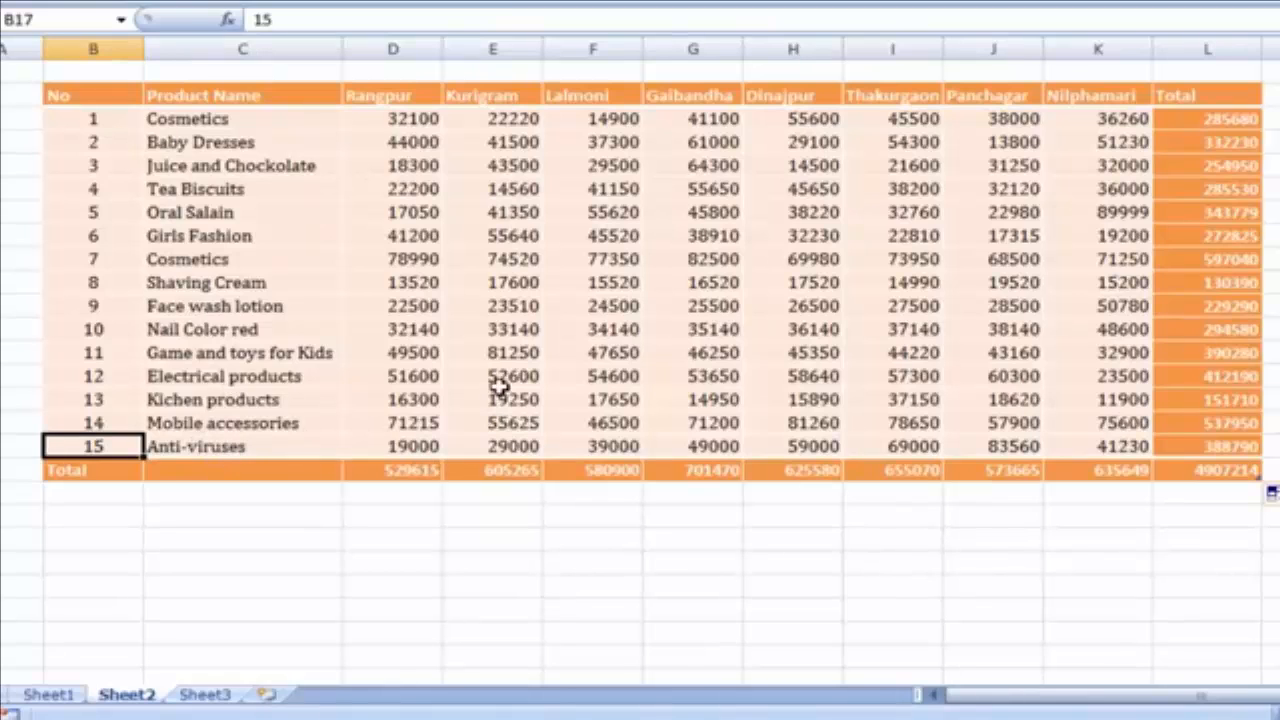
pyautogui.press('Right')
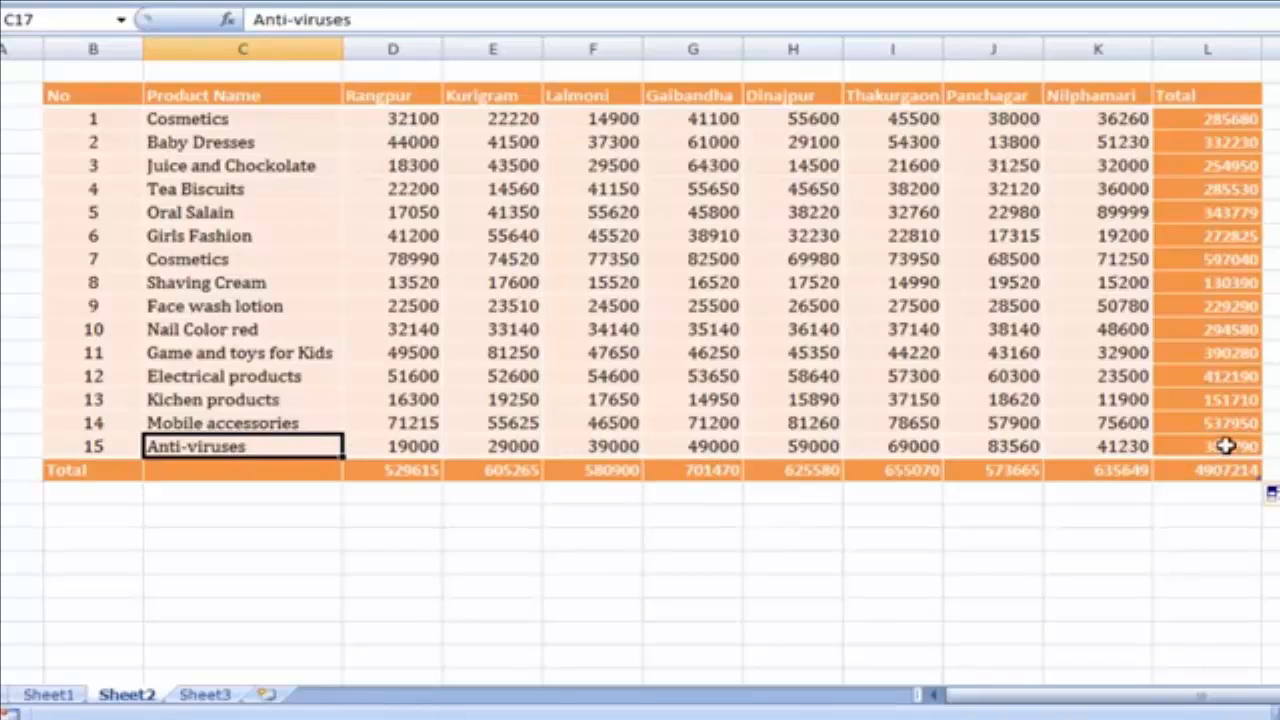
pyautogui.click(1168, 449)
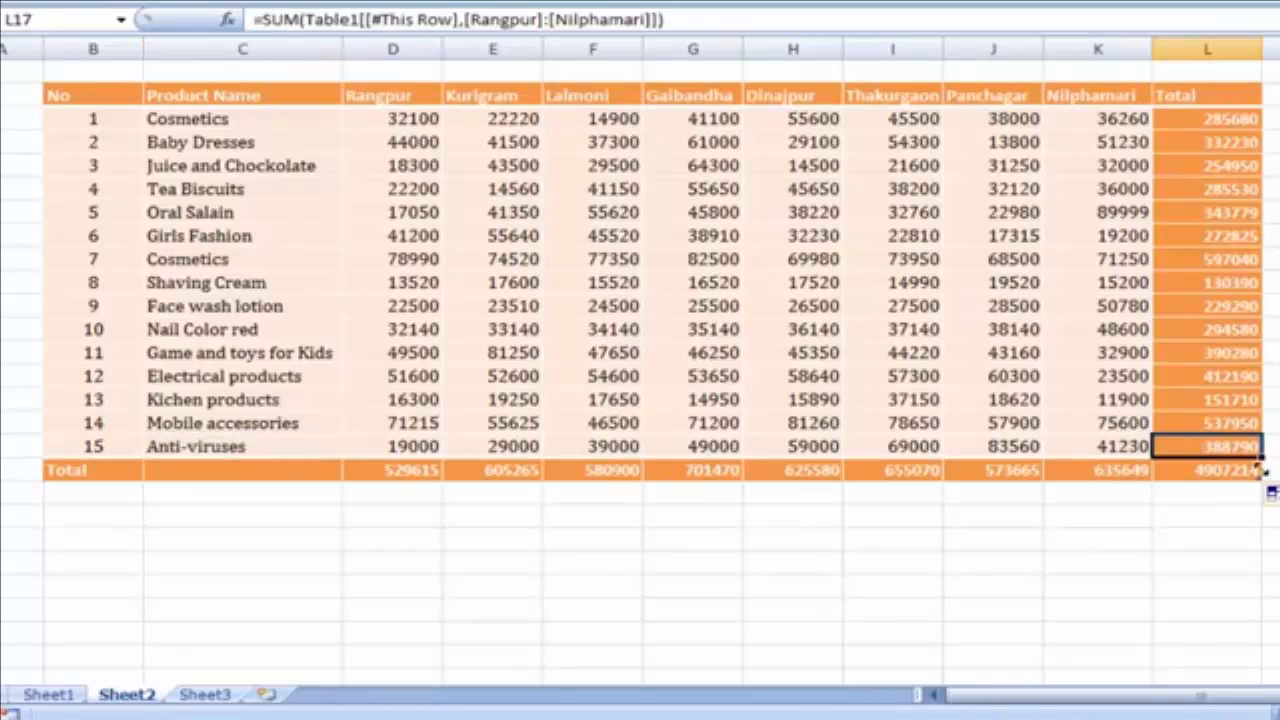
pyautogui.press('Tab')
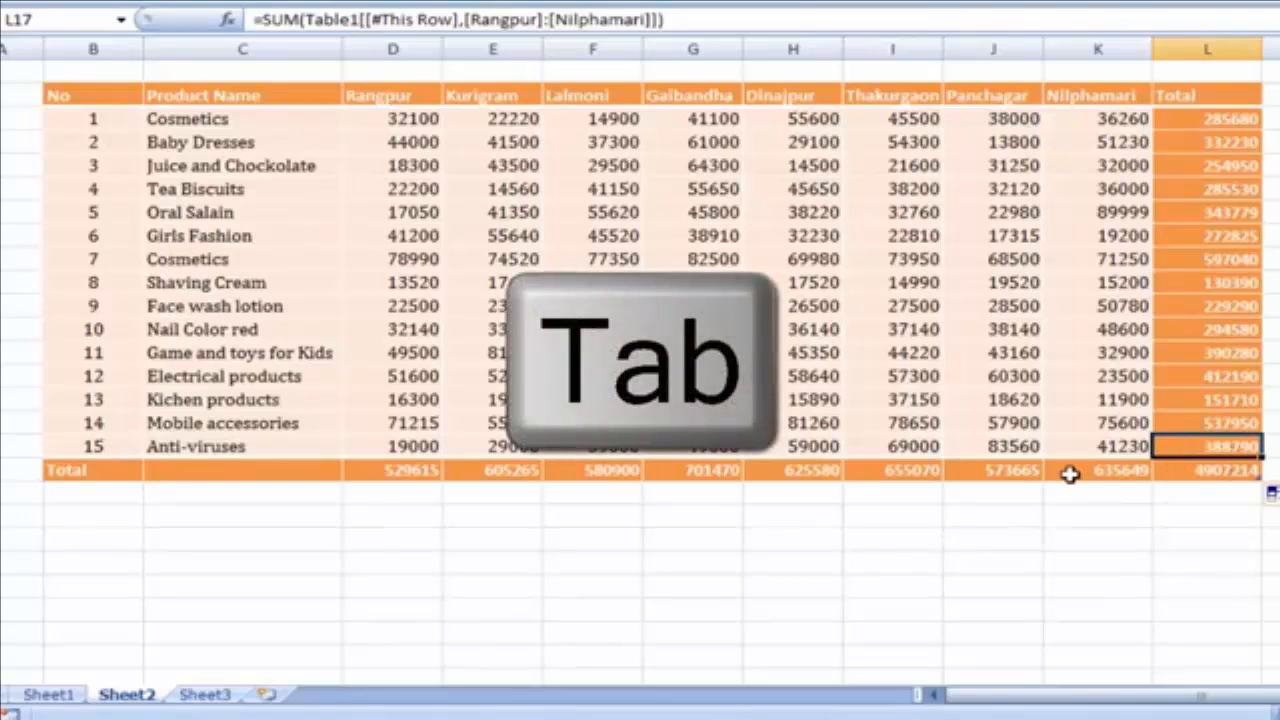
pyautogui.press('Tab')
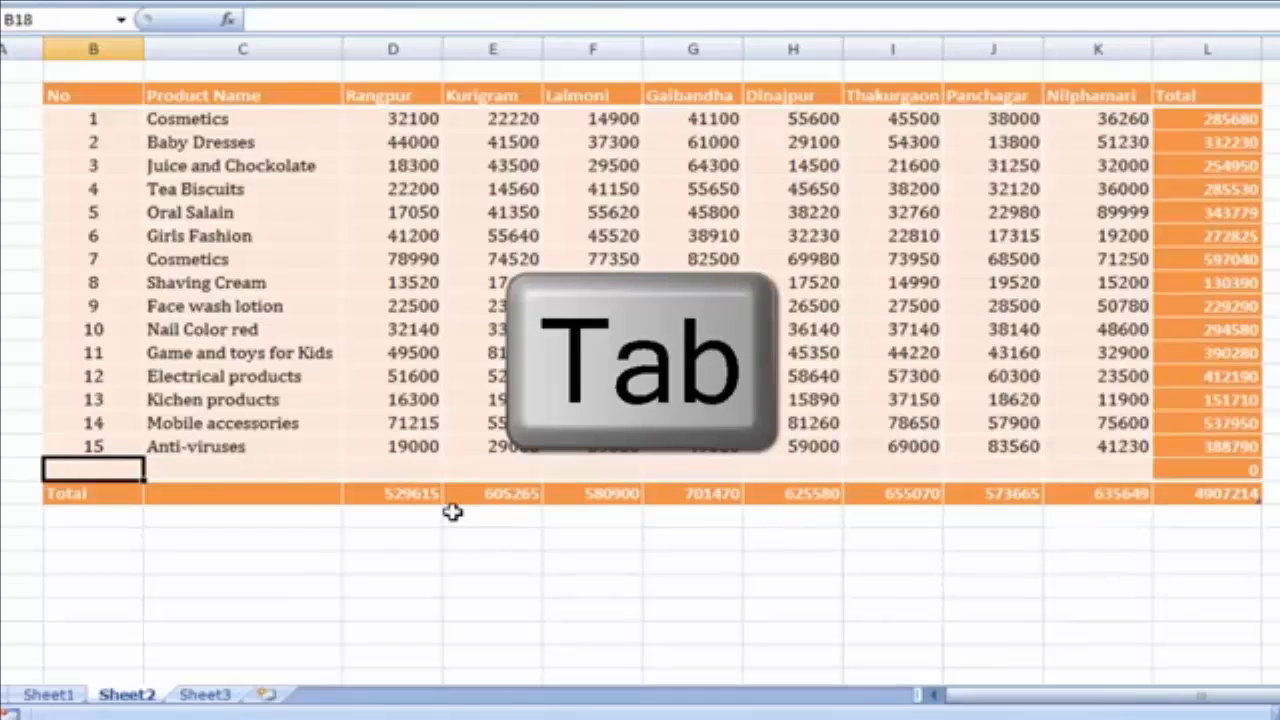
# Enter product number 16, Computer Accessories, in the new row with a Rangpur value of 20000.
pyautogui.write('16')
pyautogui.press('Tab')
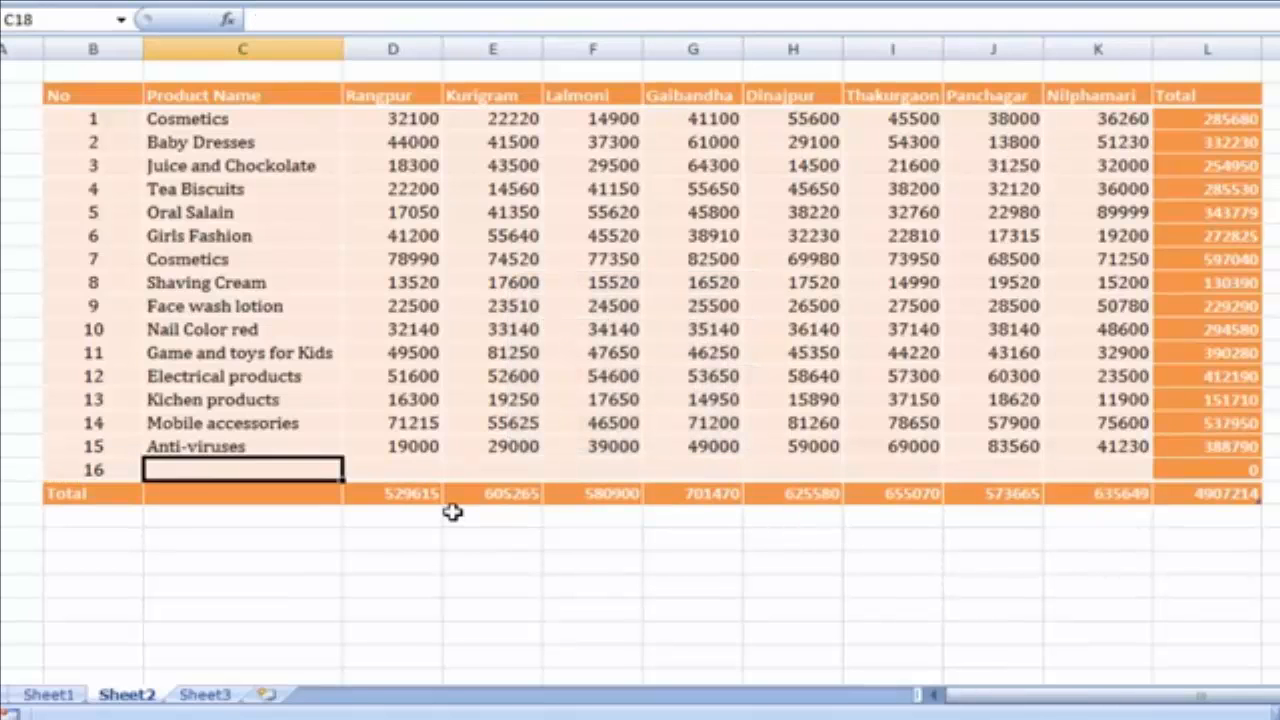
pyautogui.write('Con')
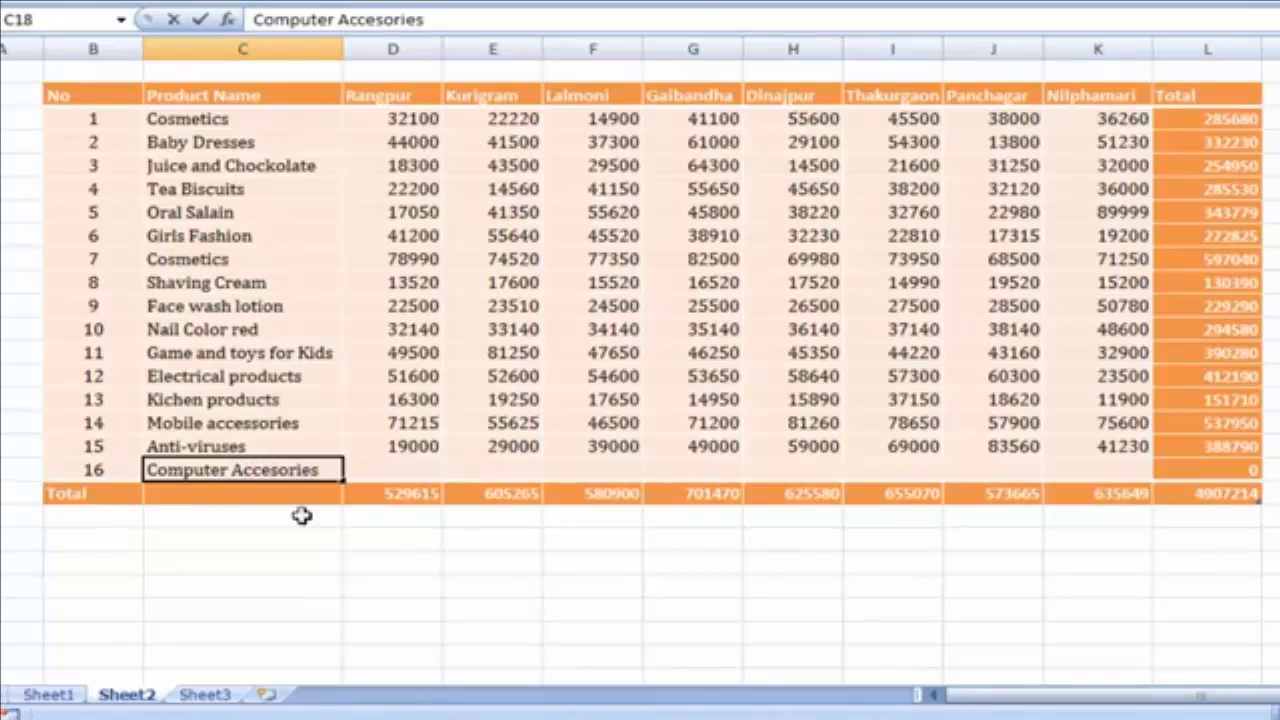
pyautogui.press('Tab')
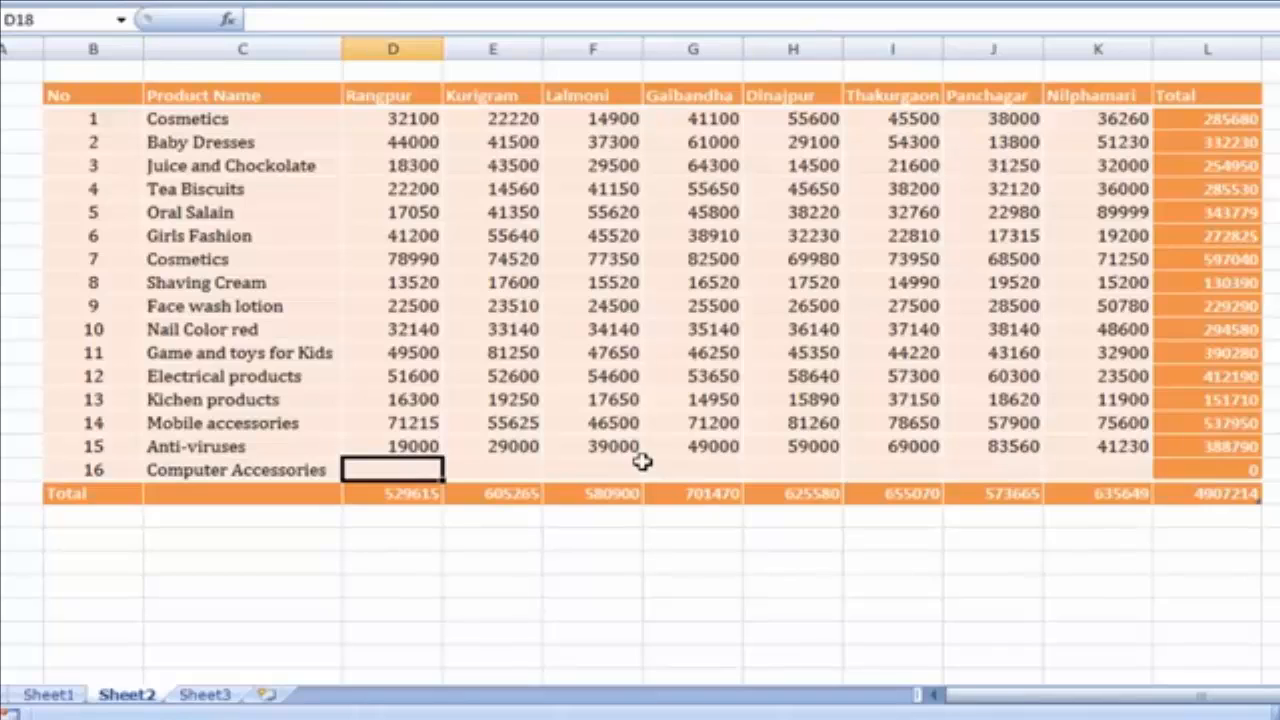
pyautogui.write('20000')
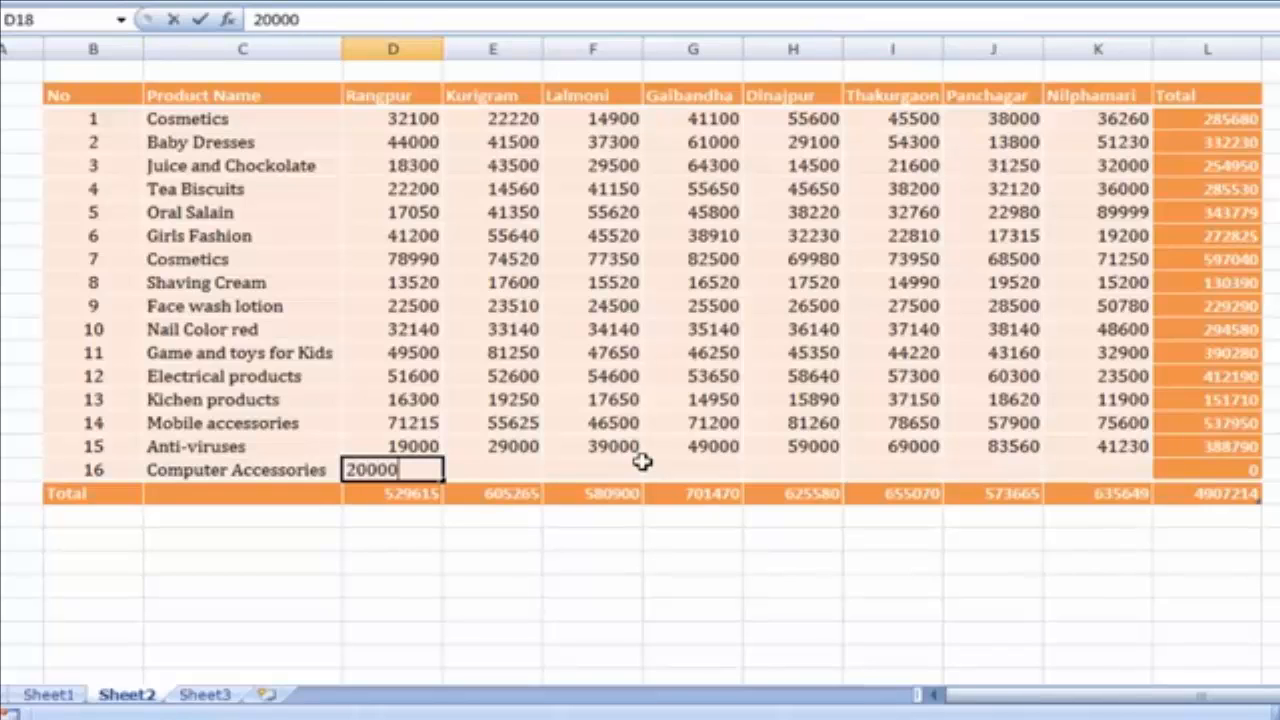
pyautogui.press('Tab')
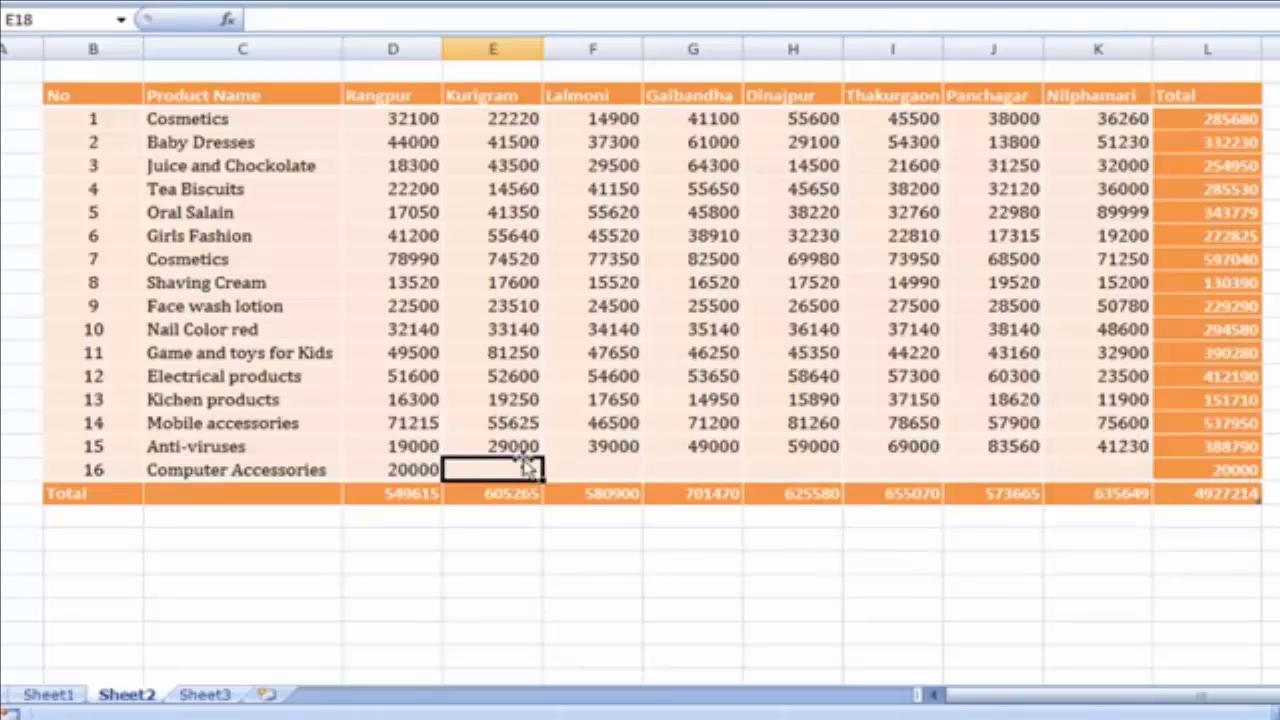
# Fill the Computer Accessories row from Kurigram through Nilphamari with 30000, 45000, 22000, 24000, 15000, 36000 and 35000.
pyautogui.write('30000')
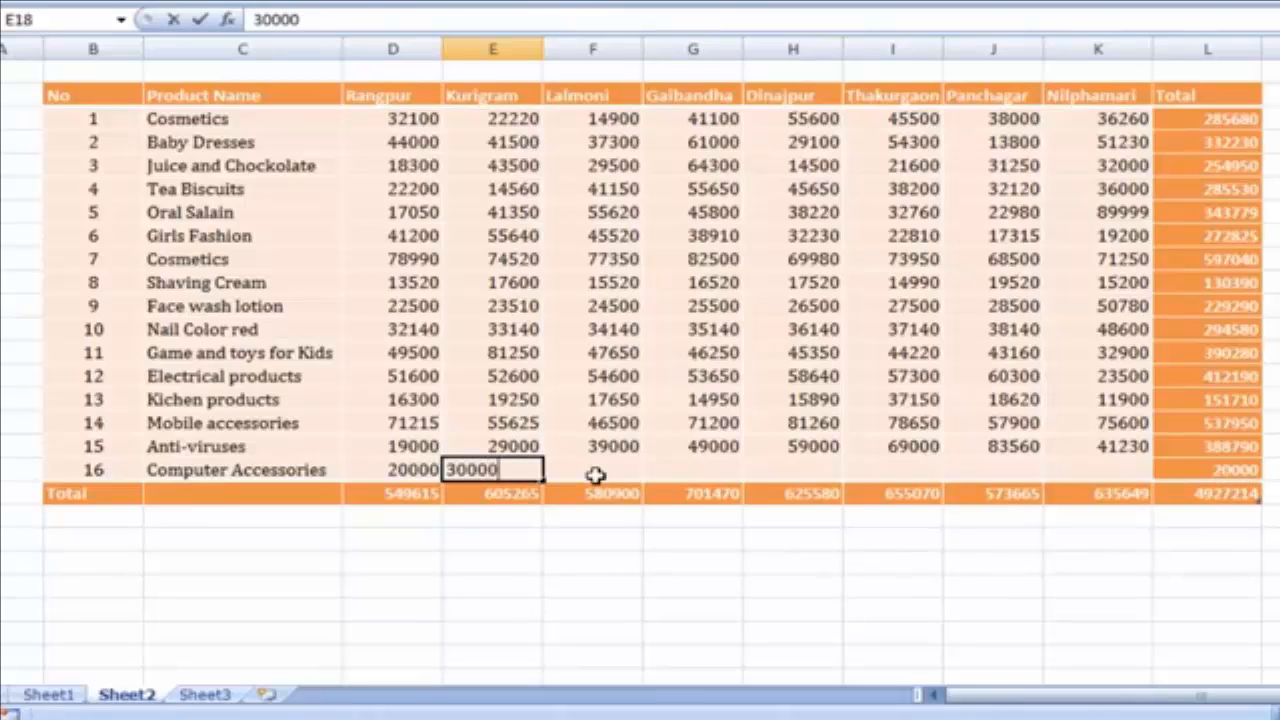
pyautogui.press('Tab')
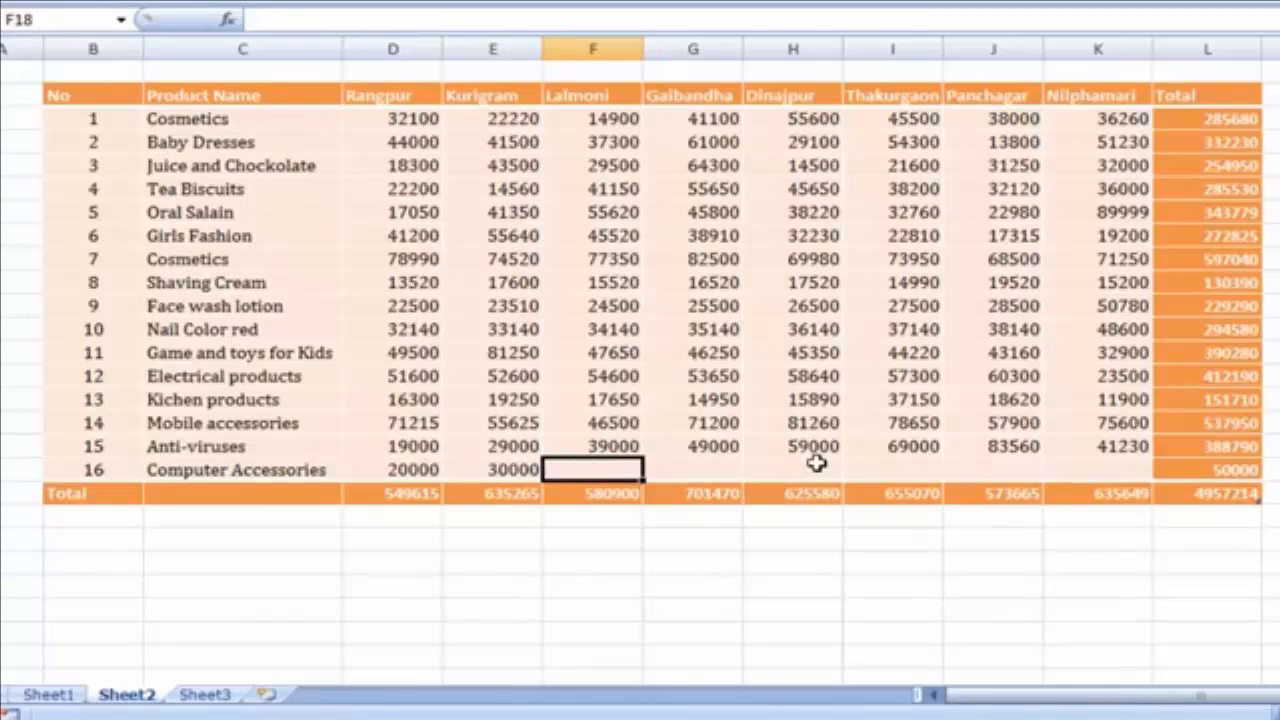
pyautogui.write('45000')
pyautogui.press('Tab')
pyautogui.write('2')
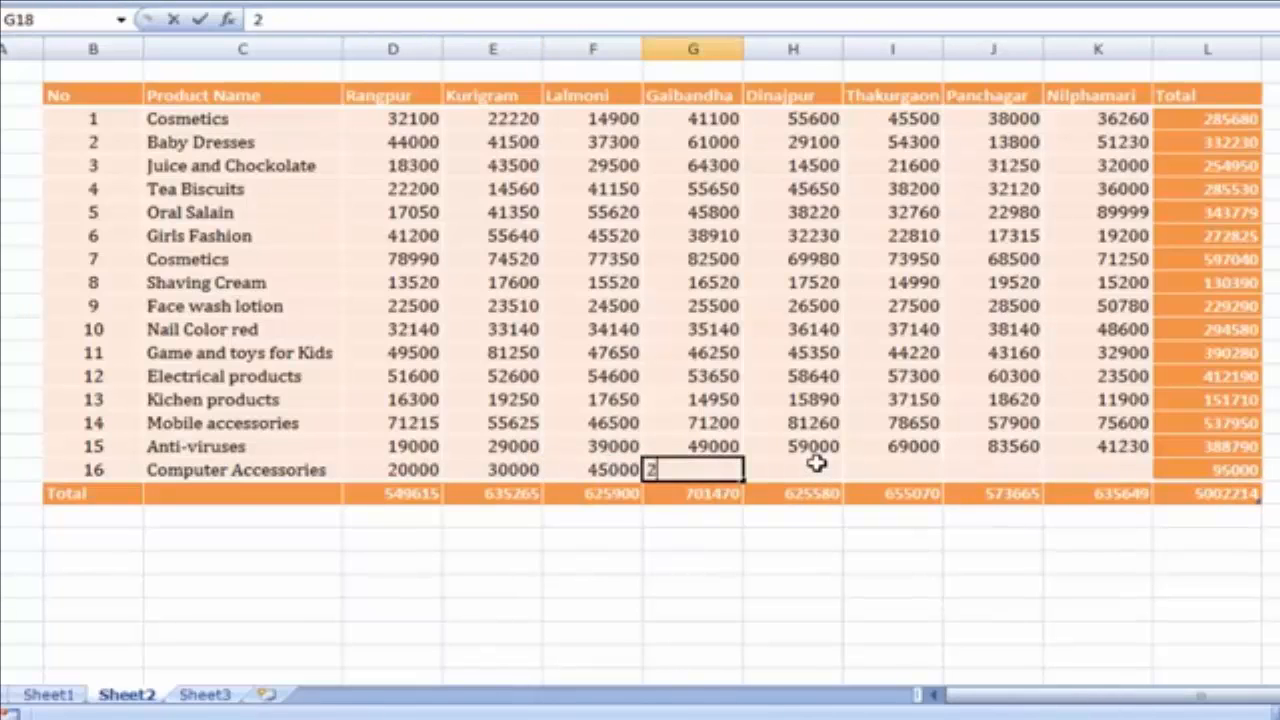
pyautogui.write('2000')
pyautogui.press('Tab')
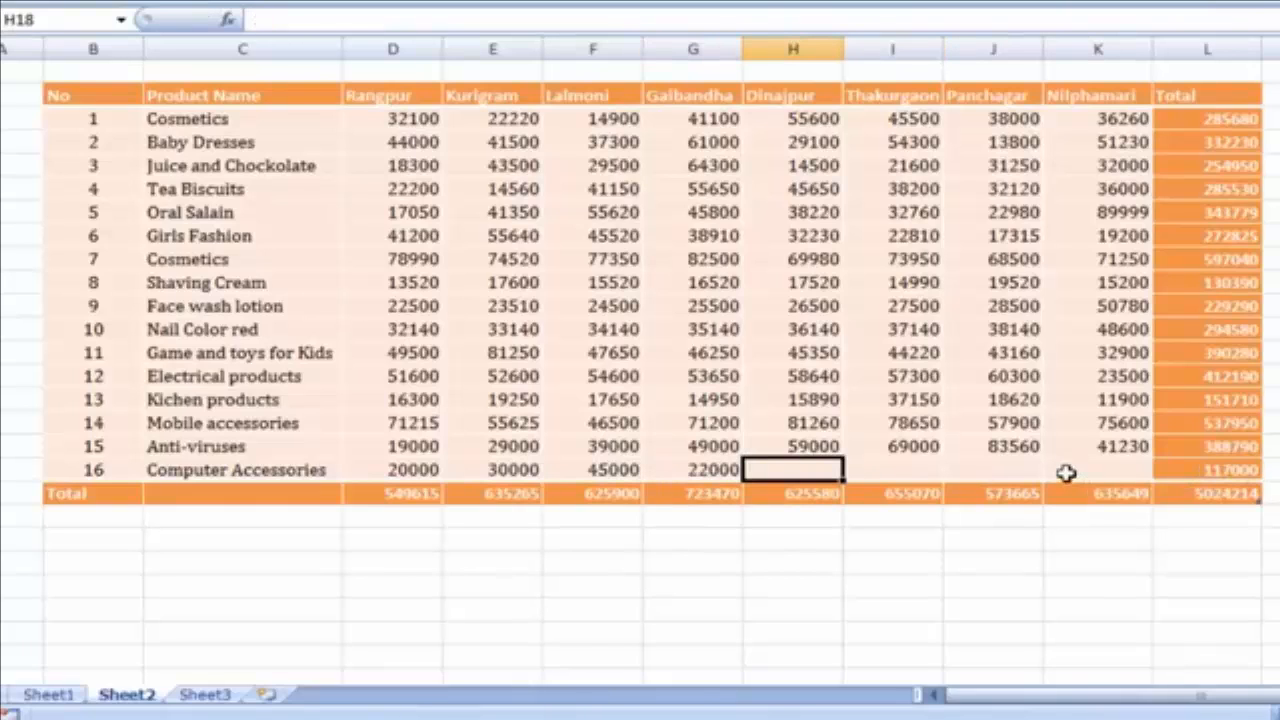
pyautogui.write('24000')
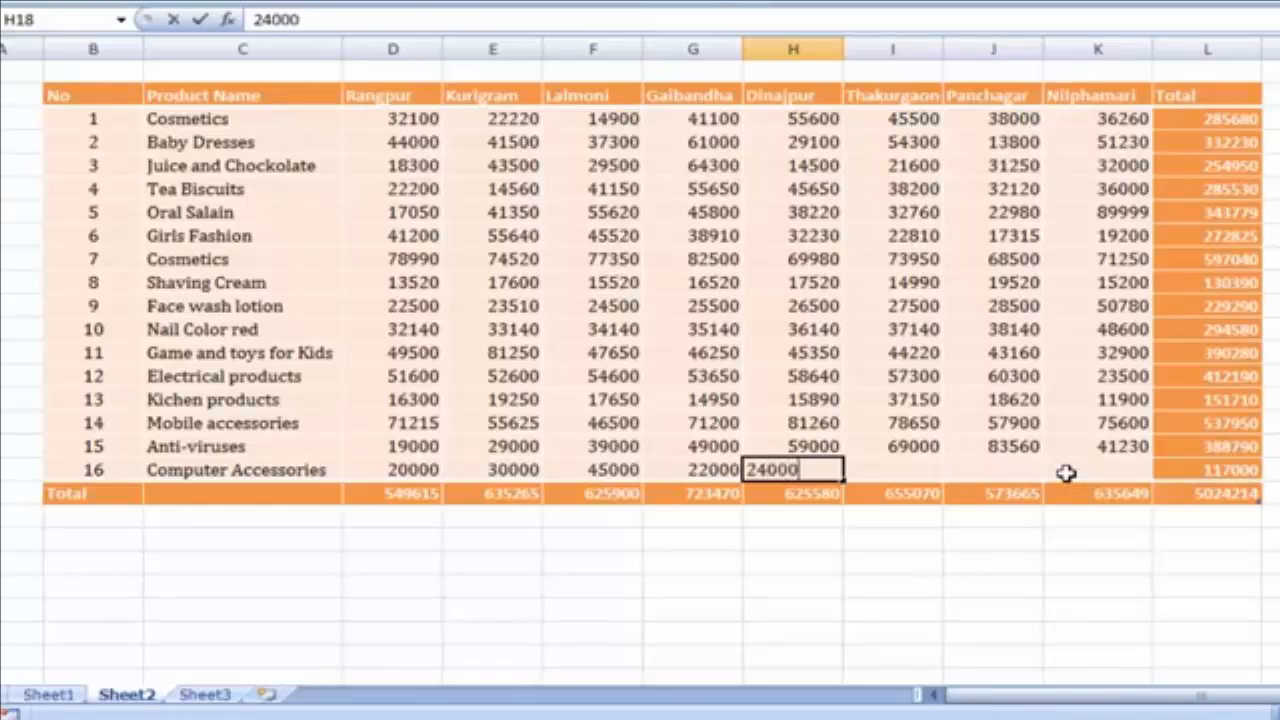
pyautogui.press('Tab')
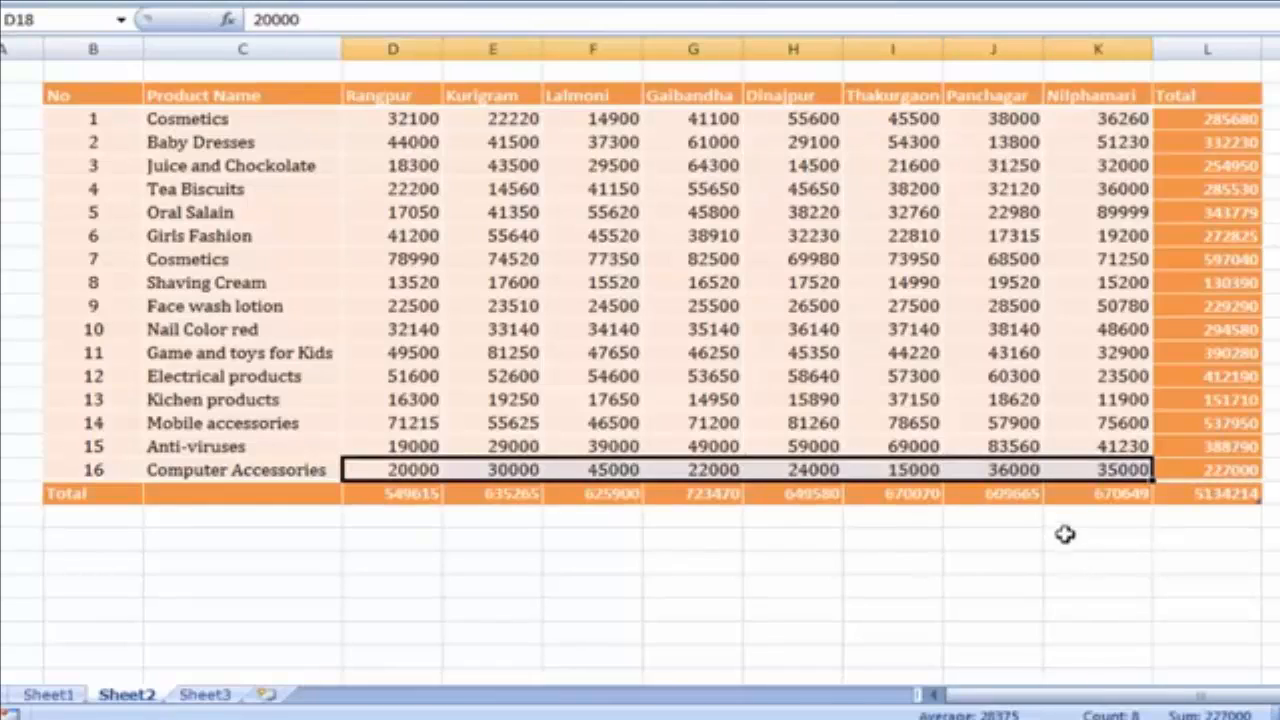
pyautogui.click(1066, 516)
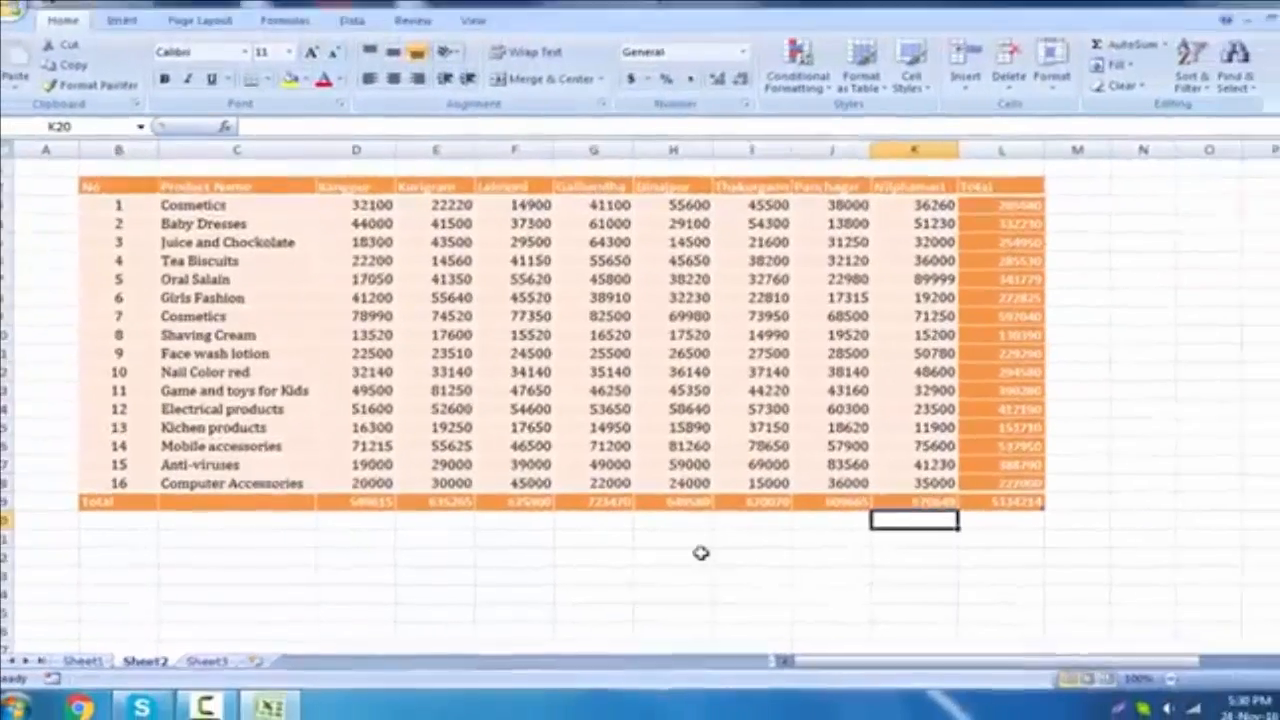
# Format the empty range B21:L26 as a table with headers, using the orange style in the second row of the Medium group.
pyautogui.click(700, 553)
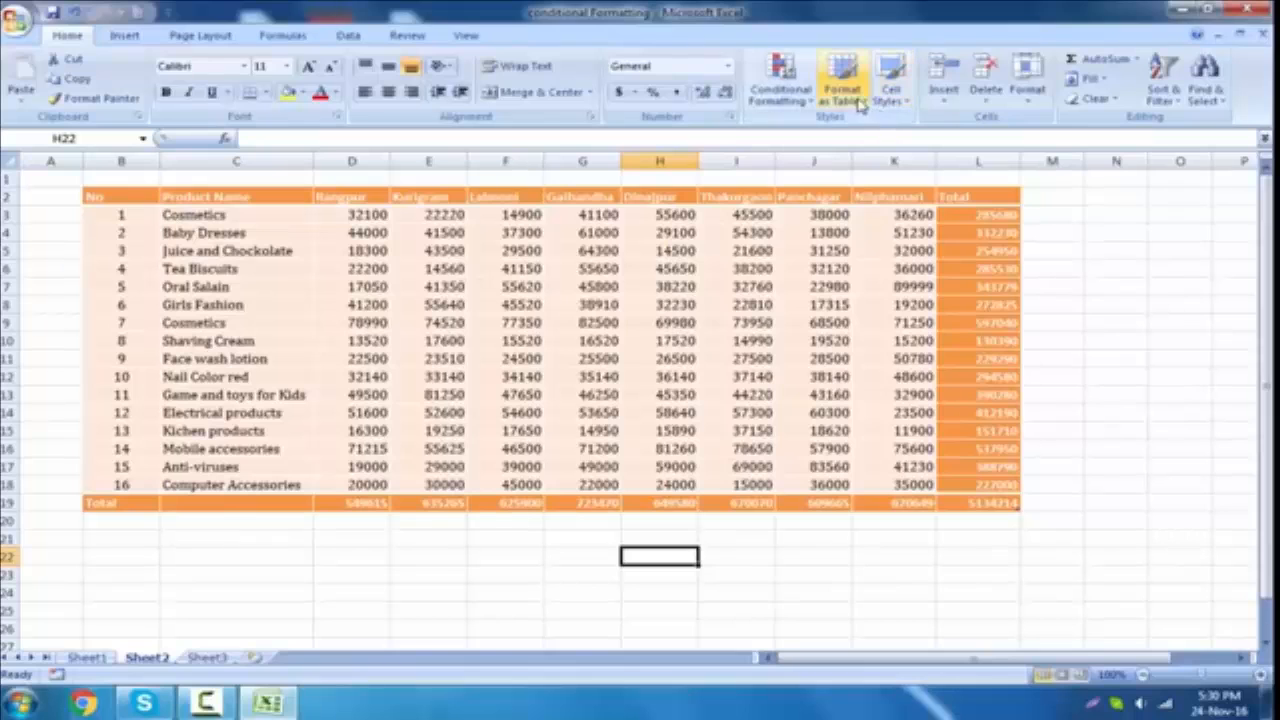
pyautogui.click(843, 90)
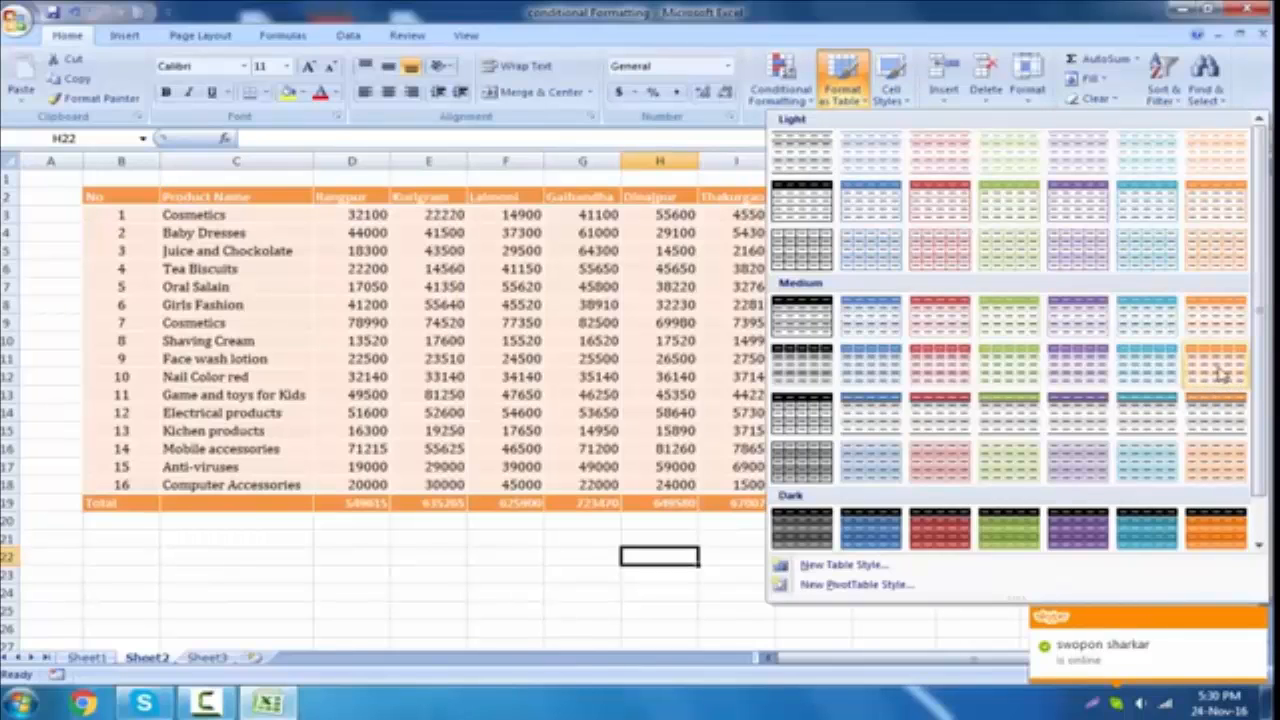
pyautogui.click(1220, 373)
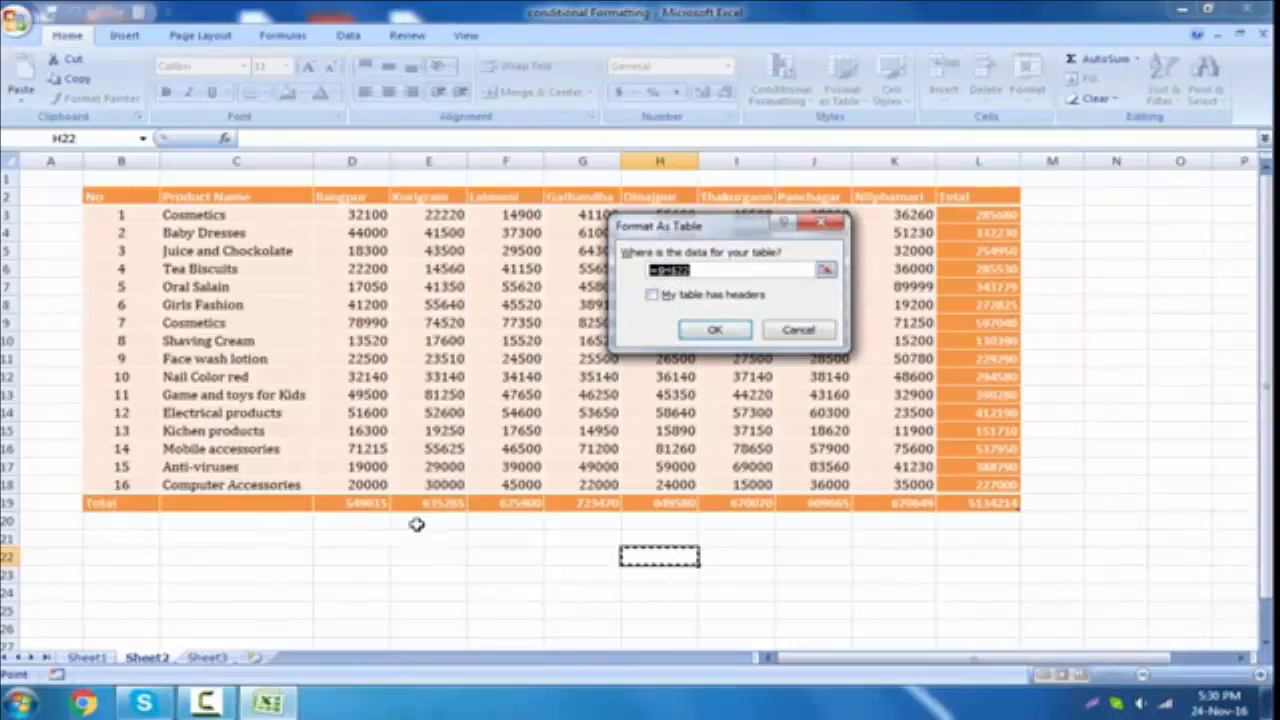
pyautogui.moveTo(109, 543); pyautogui.dragTo(969, 620)
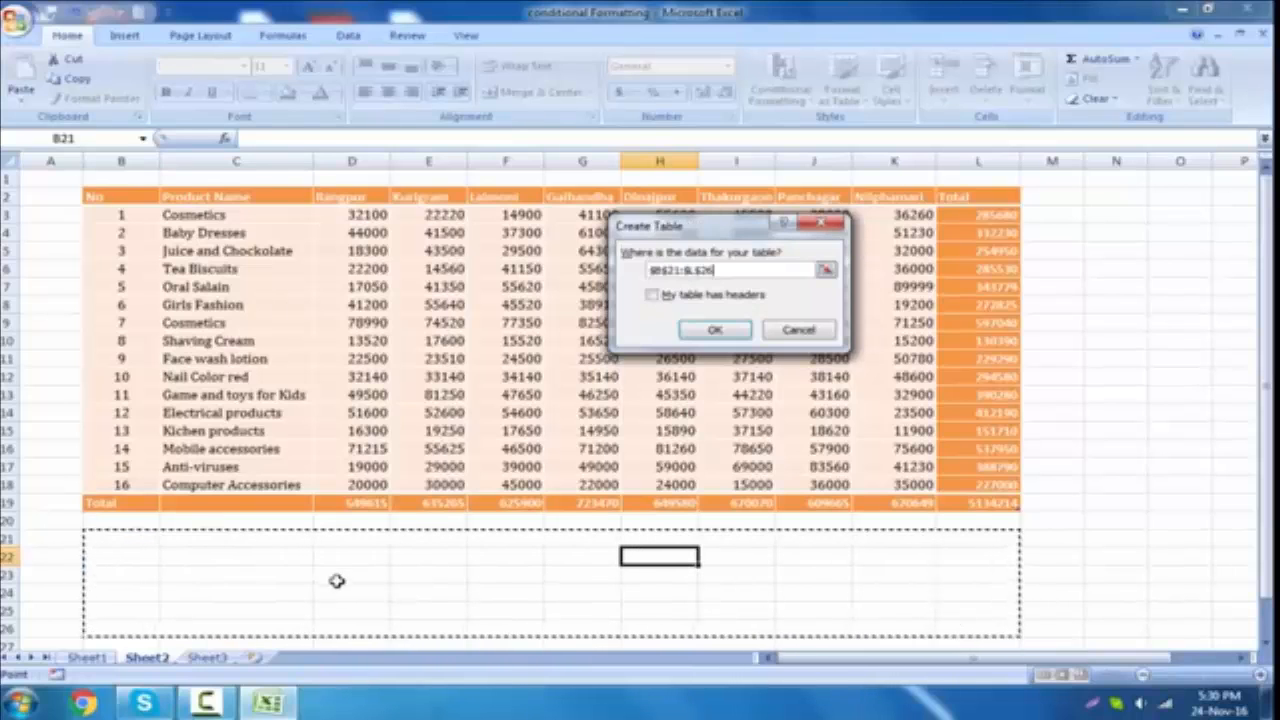
pyautogui.click(681, 300)
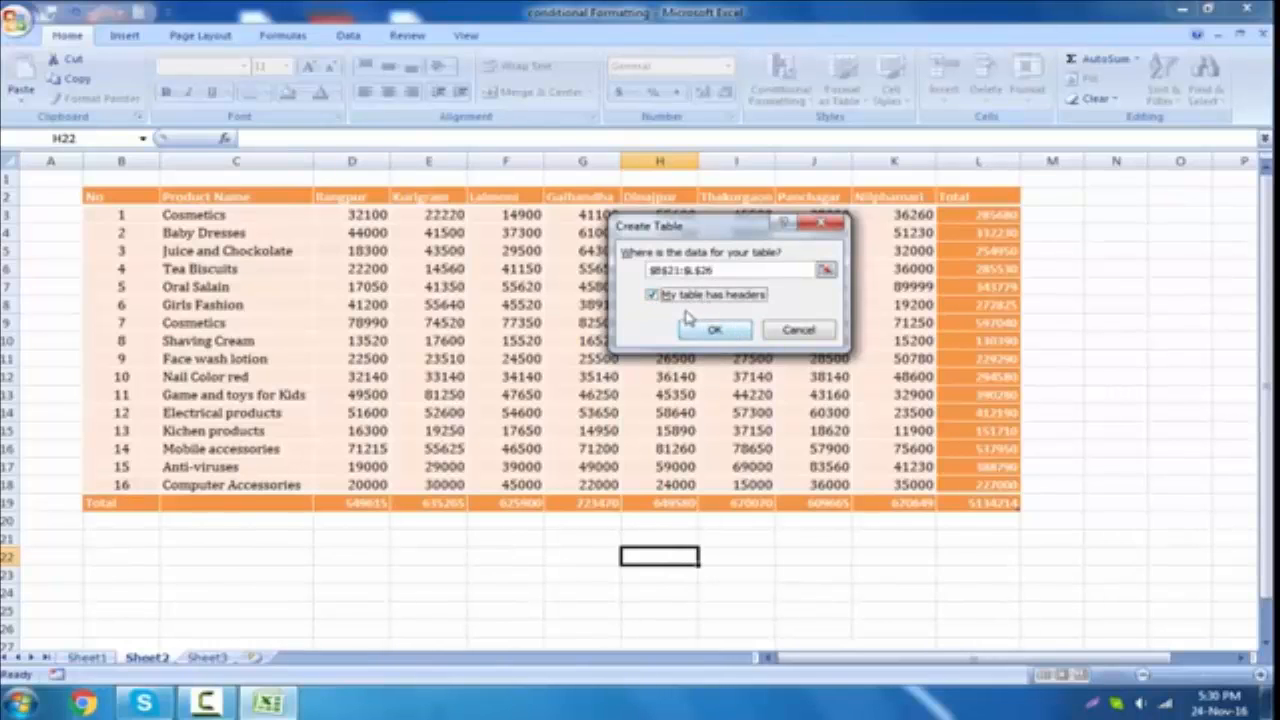
pyautogui.click(716, 333)
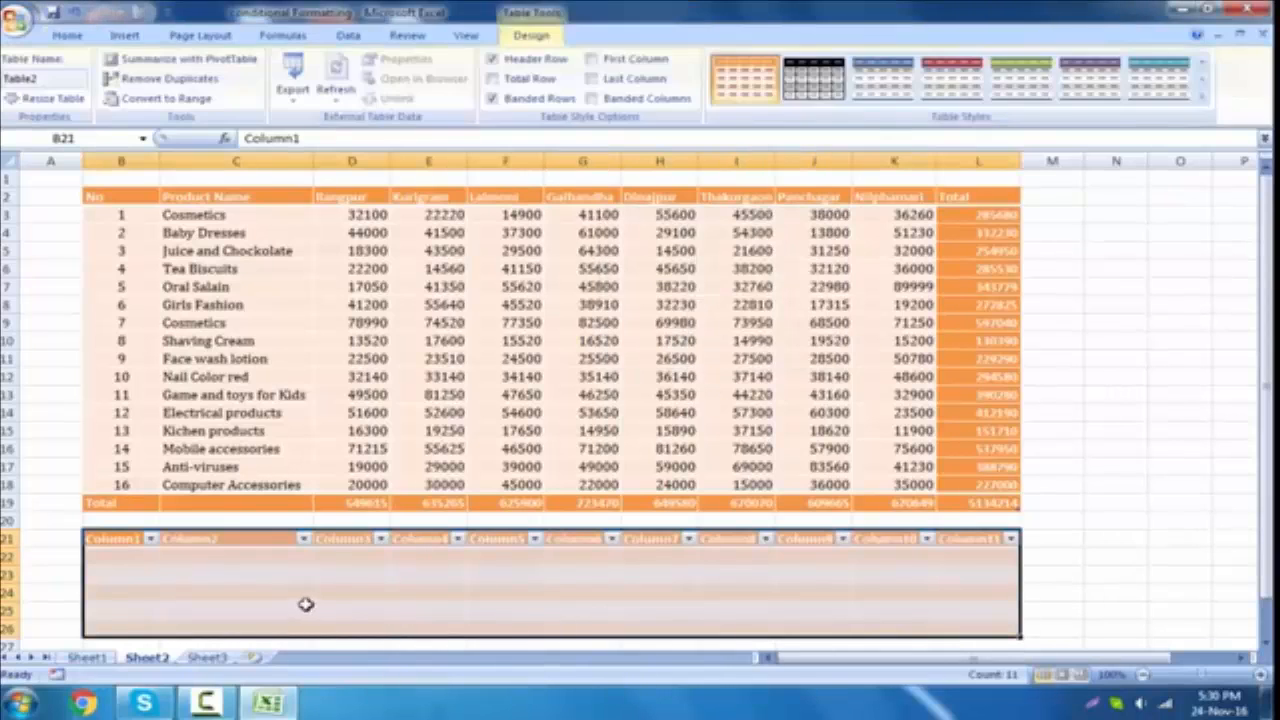
pyautogui.click(1040, 583)
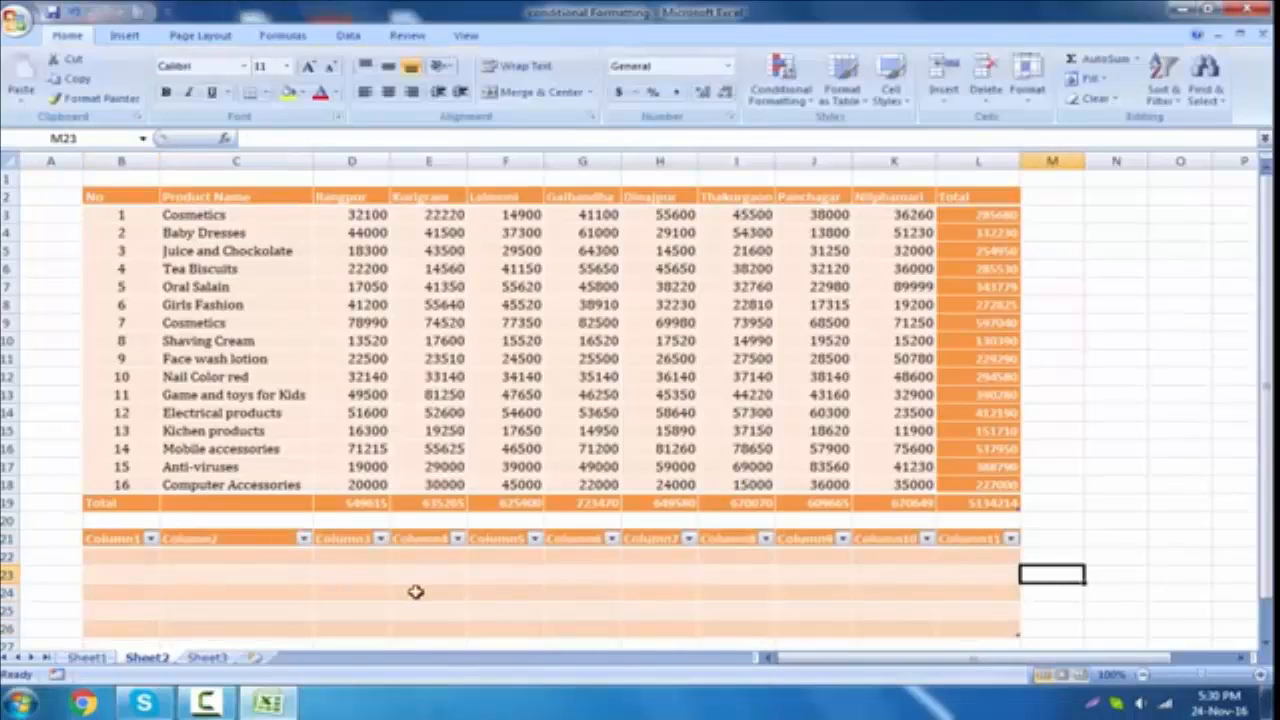
# Remove the filter arrows from the header row of the new empty table below the sales table.
pyautogui.click(420, 591)
pyautogui.click(118, 540)
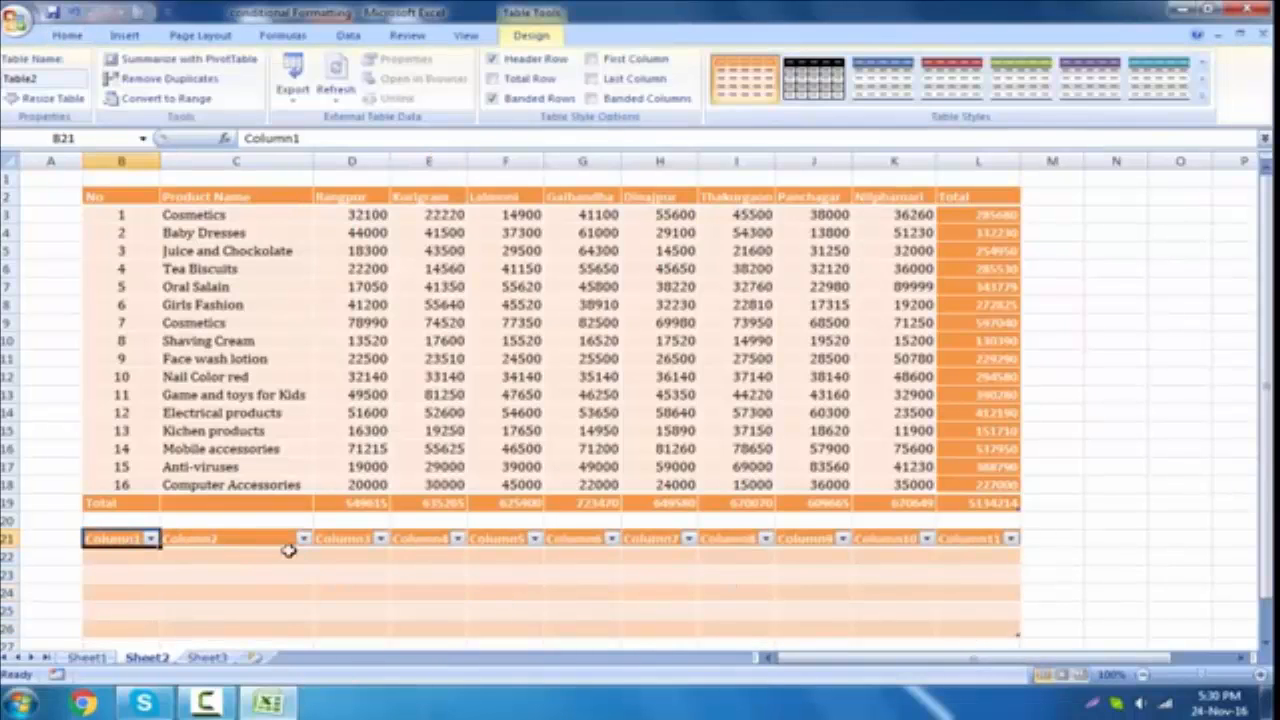
pyautogui.click(893, 541)
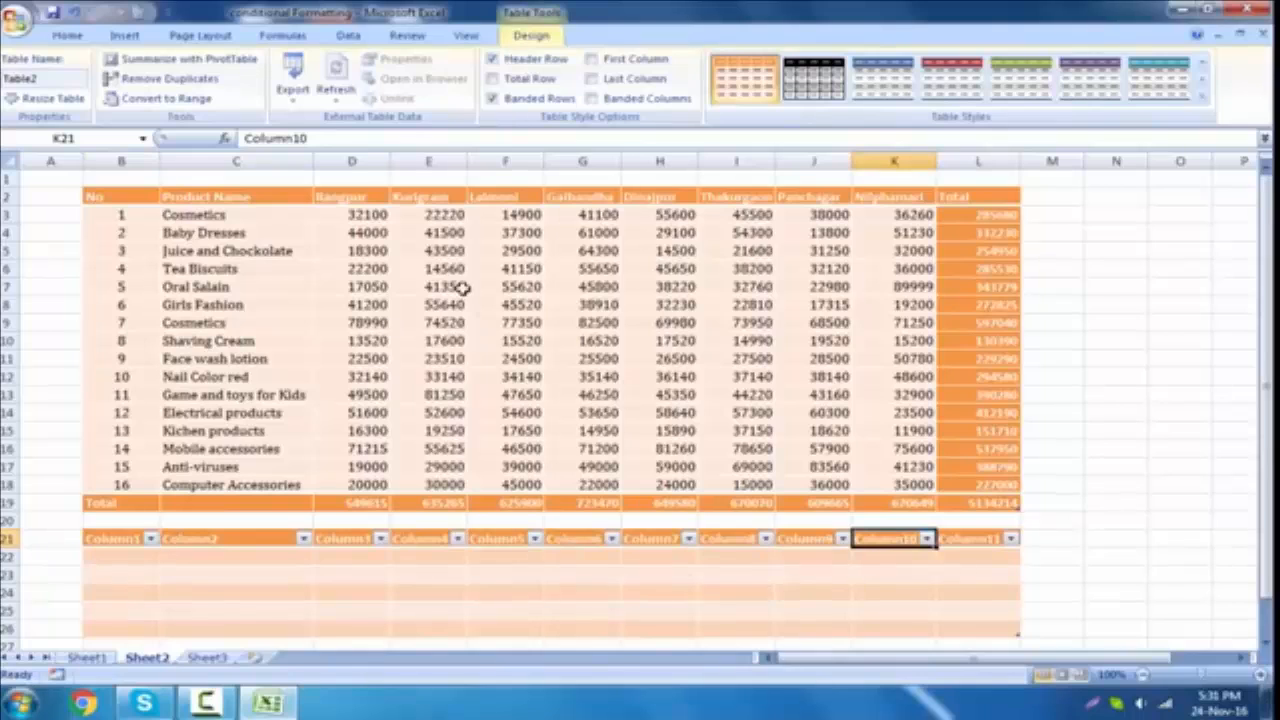
pyautogui.click(486, 591)
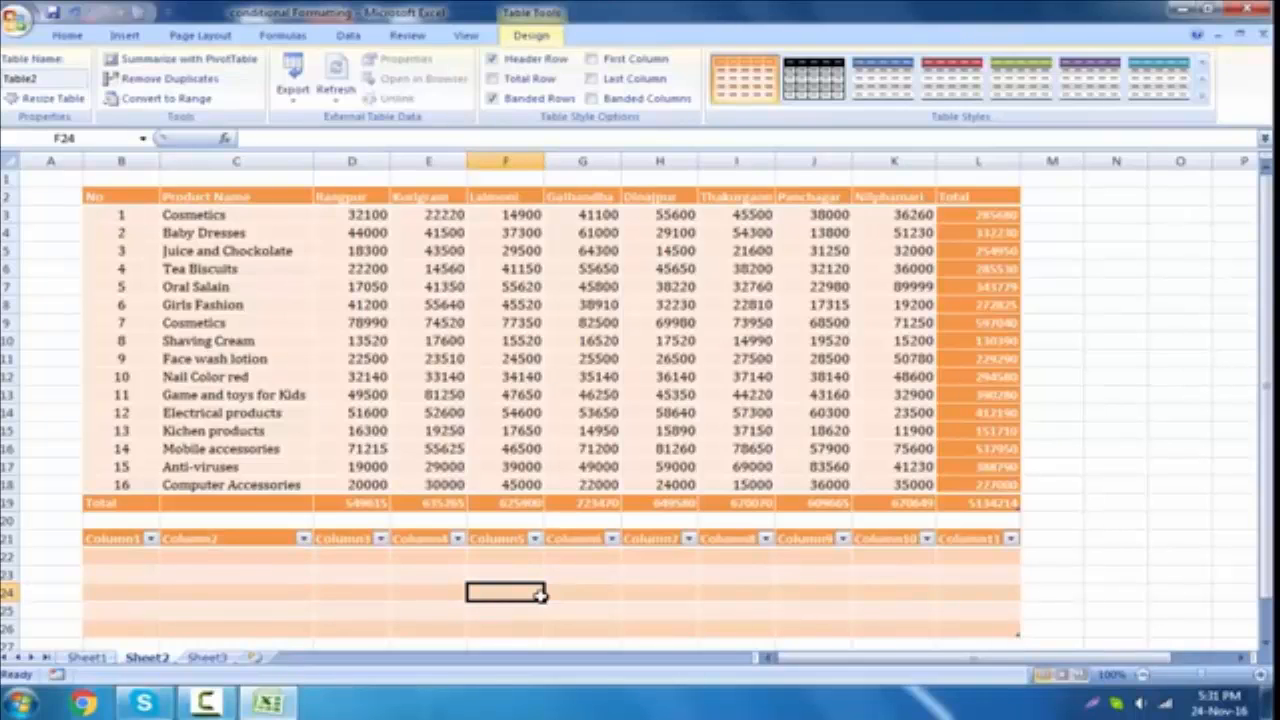
pyautogui.hotkey('ctrl', 'shift', 'l')
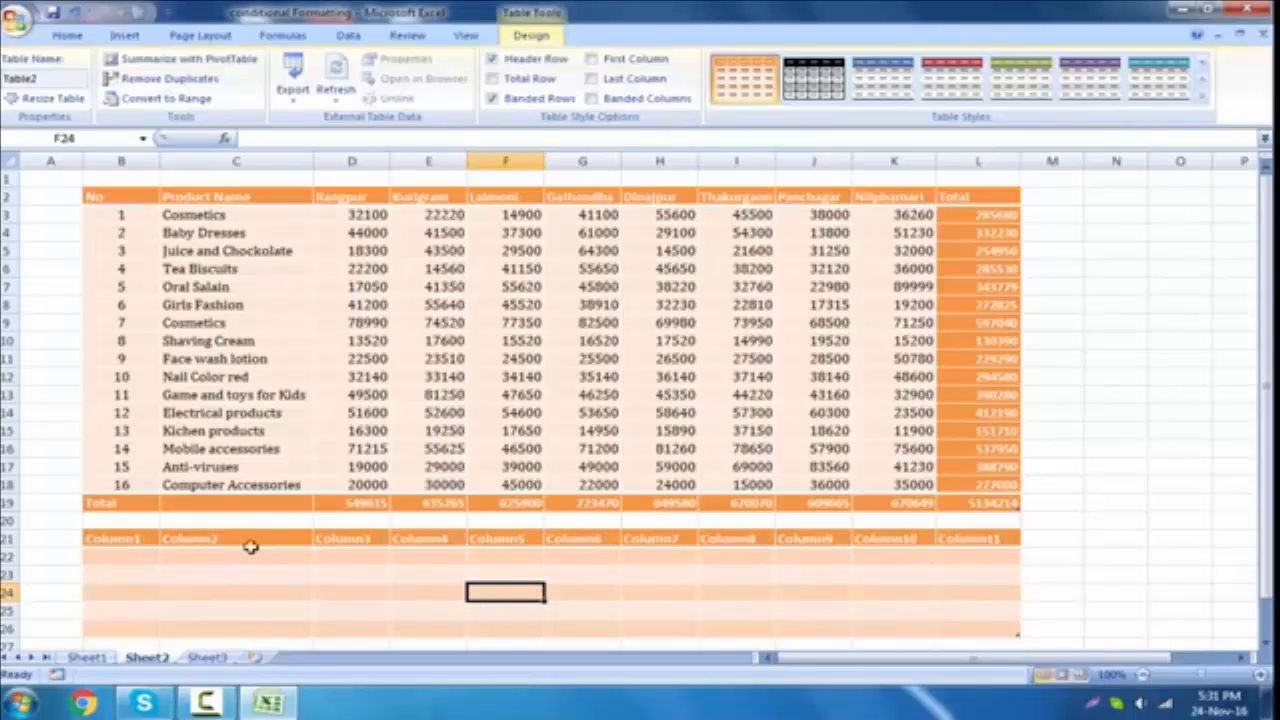
pyautogui.click(350, 37)
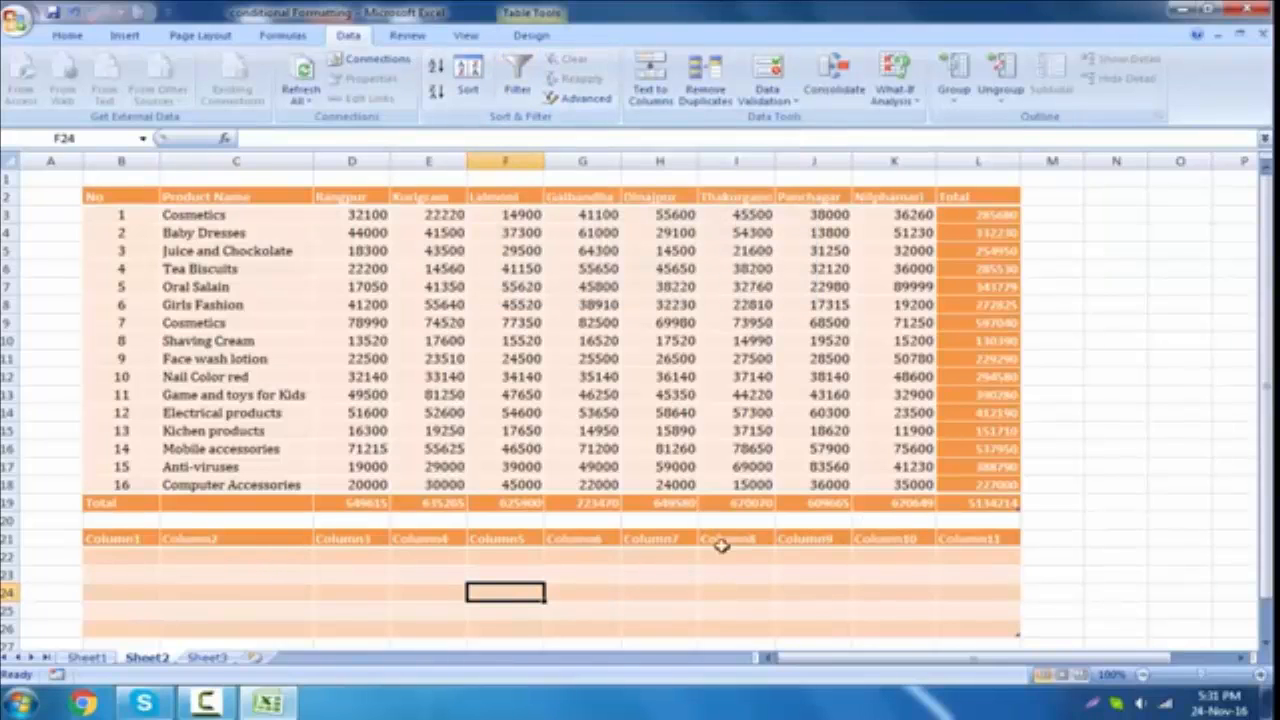
pyautogui.click(537, 40)
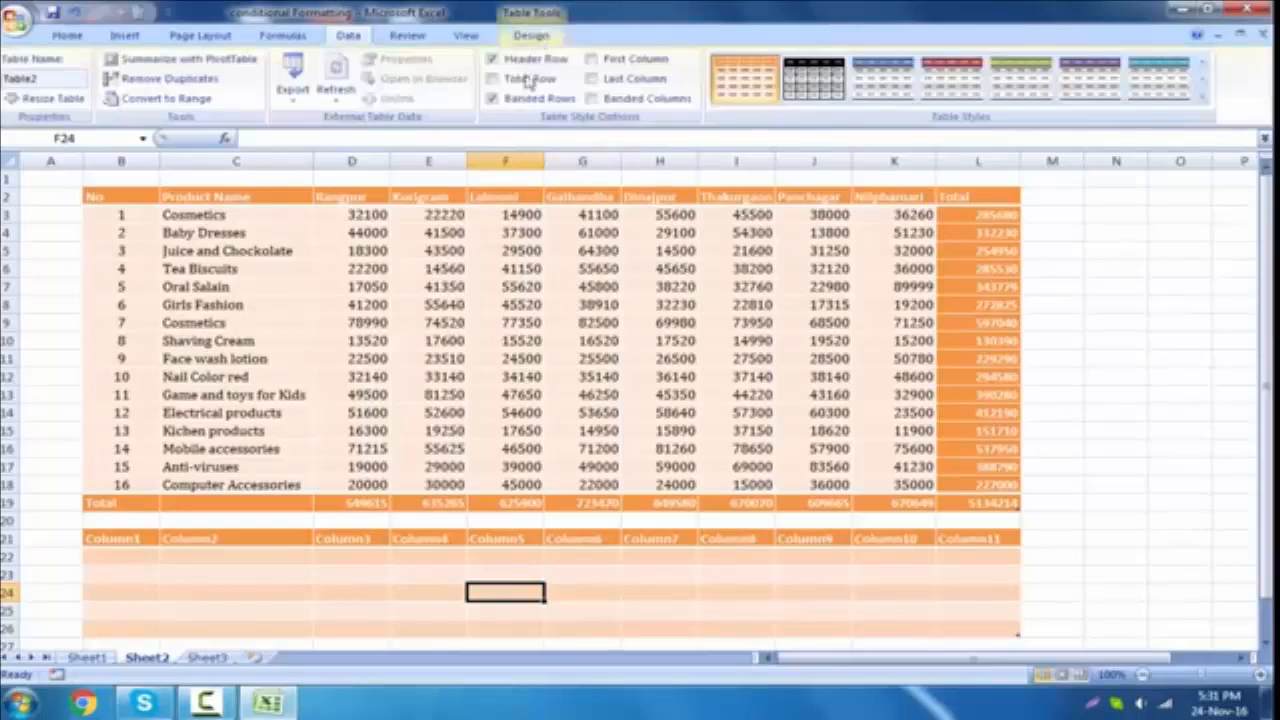
pyautogui.click(605, 592)
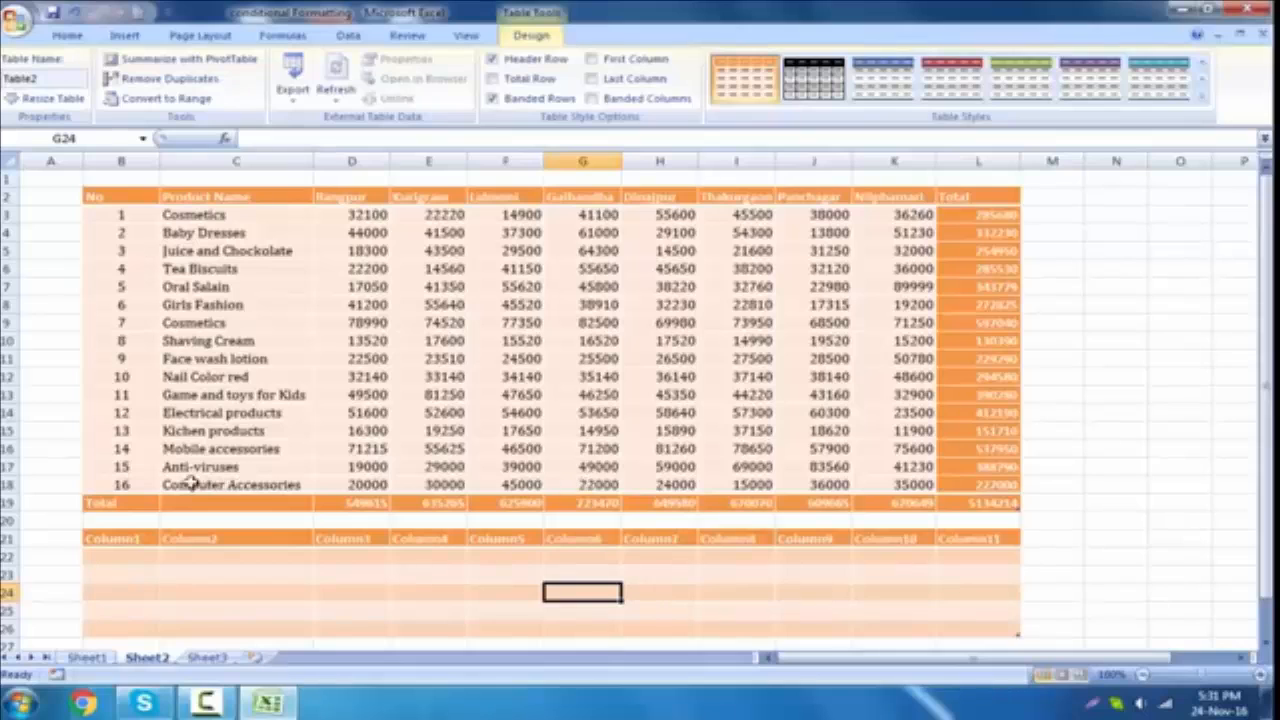
# Try adding a table row below Computer Accessories from its Total cell, and undo the insertion.
pyautogui.click(133, 484)
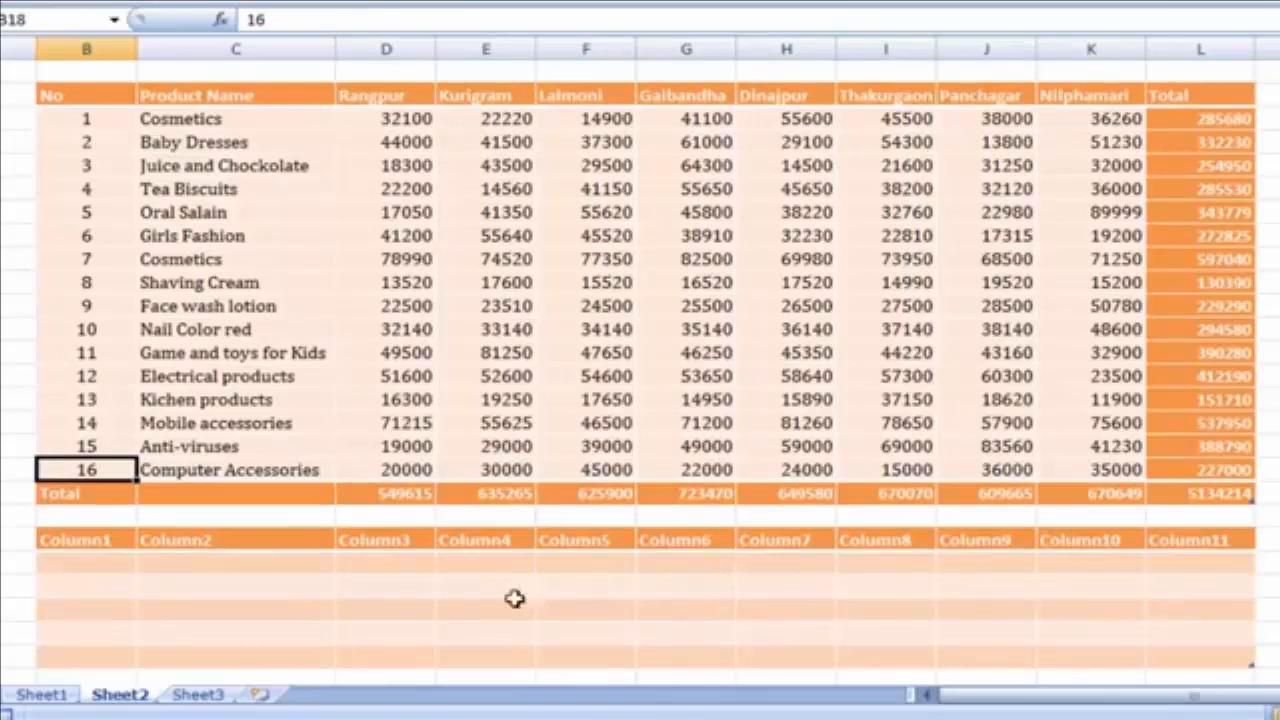
pyautogui.click(1205, 468)
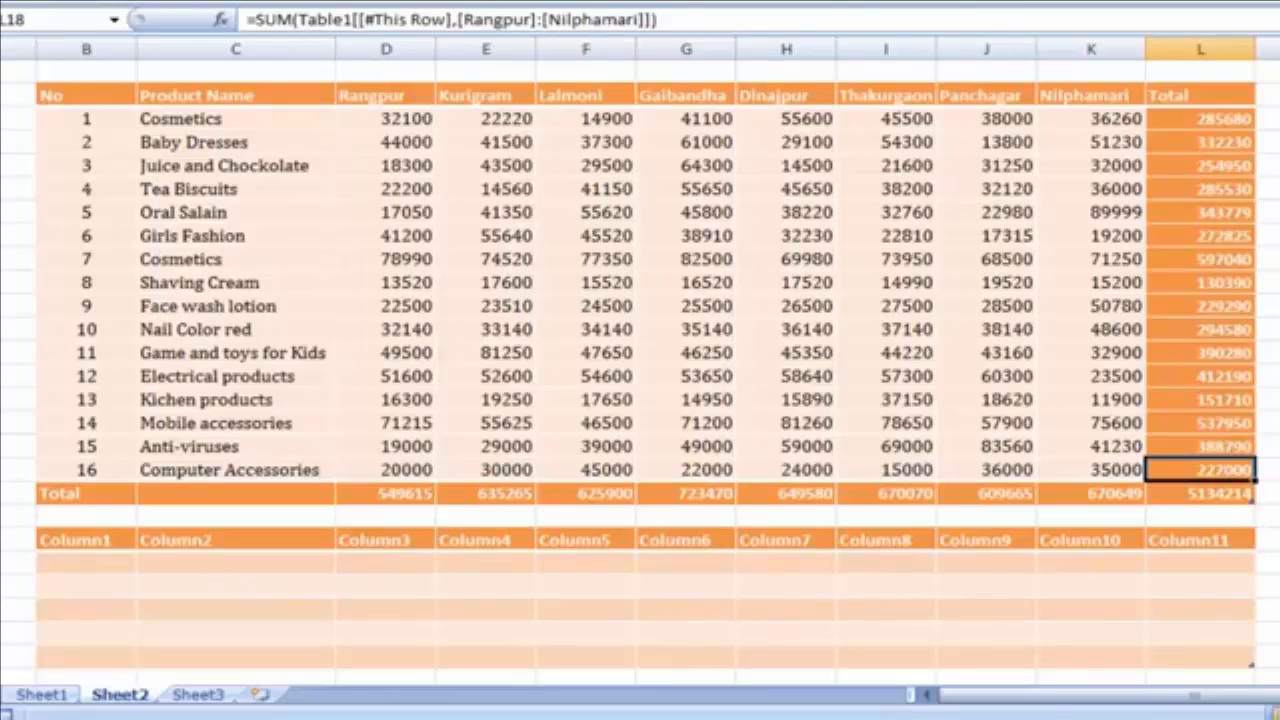
pyautogui.press('Tab')
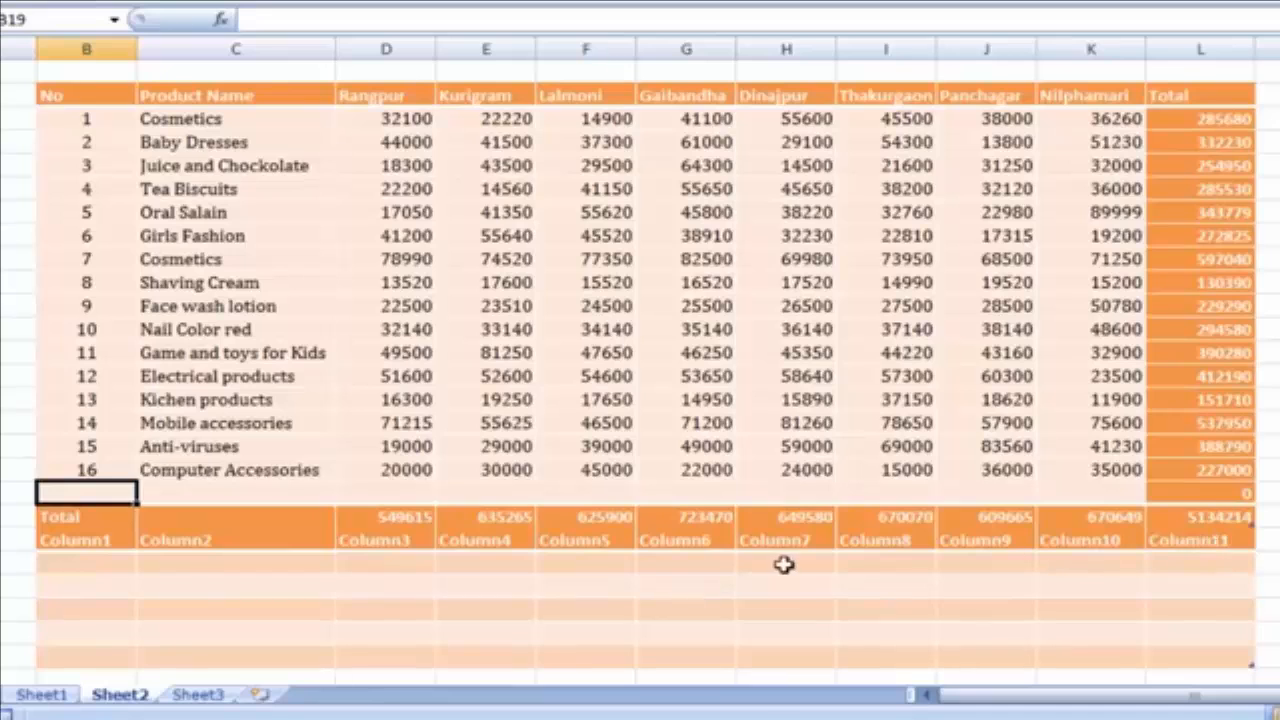
pyautogui.hotkey('ctrl', 'z')
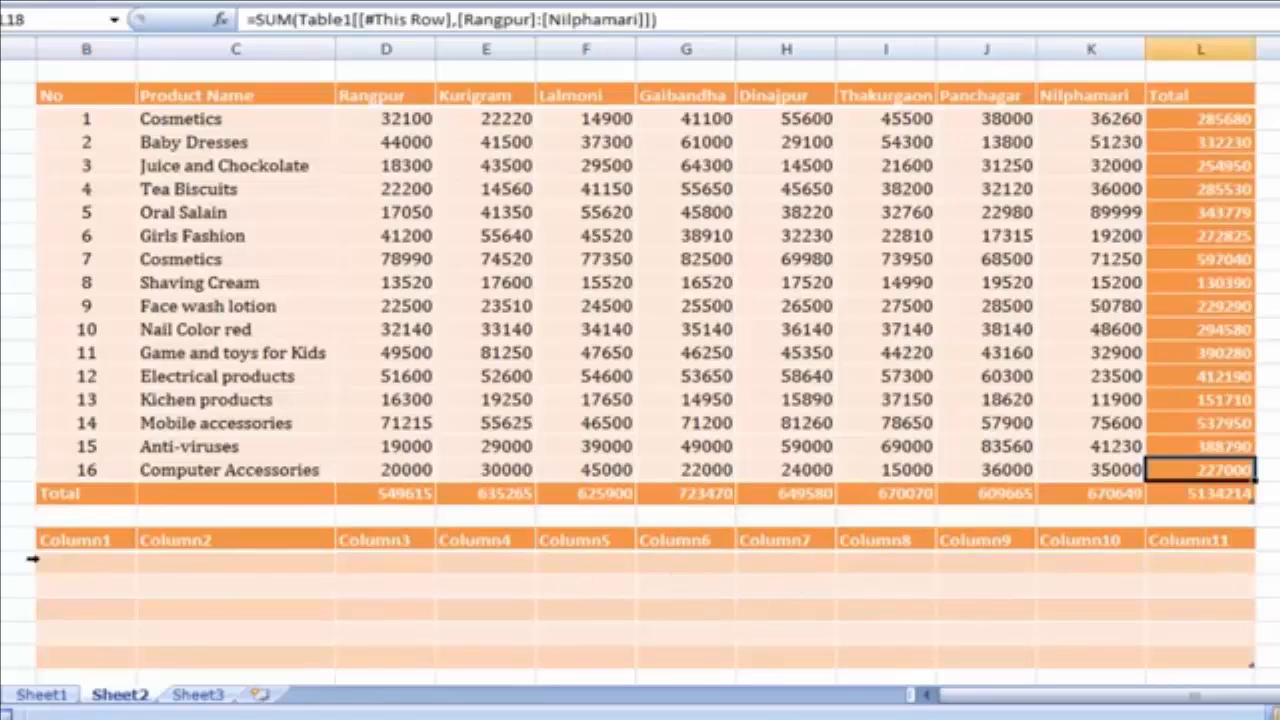
# Label the empty row between the two tables as Blank Row in cell B20.
pyautogui.moveTo(97, 522); pyautogui.dragTo(1194, 517)
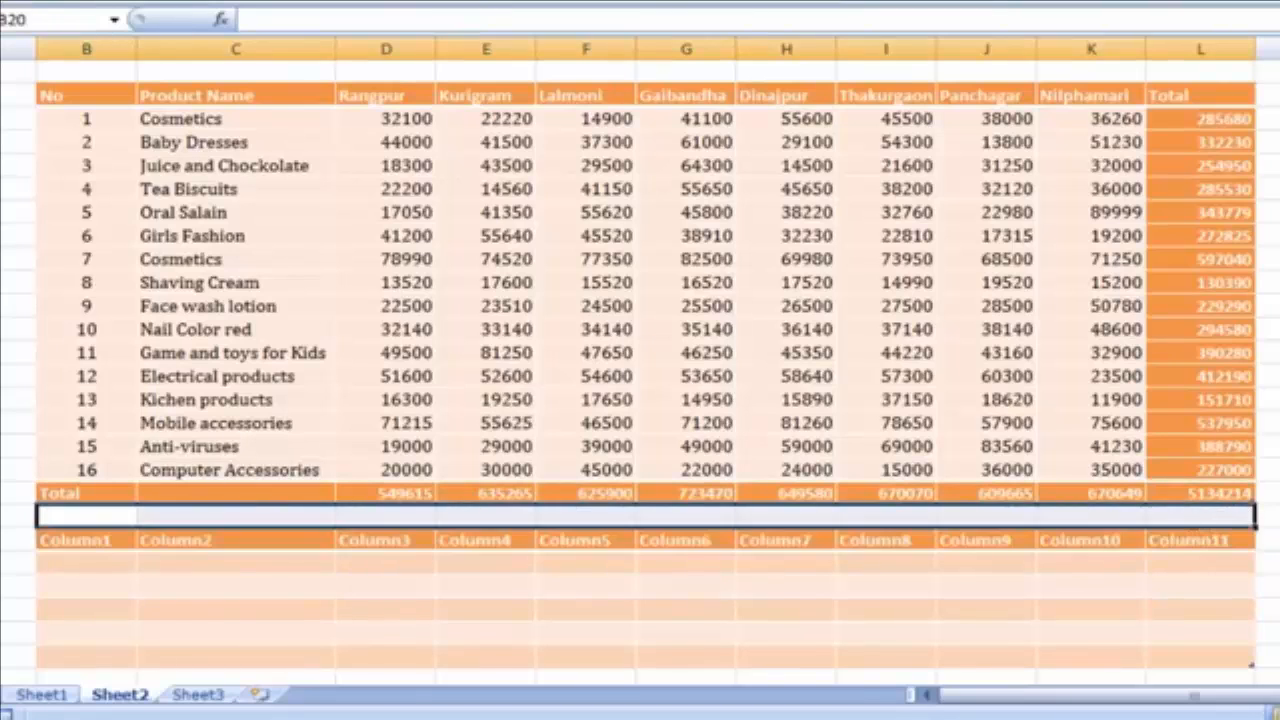
pyautogui.click(1262, 496)
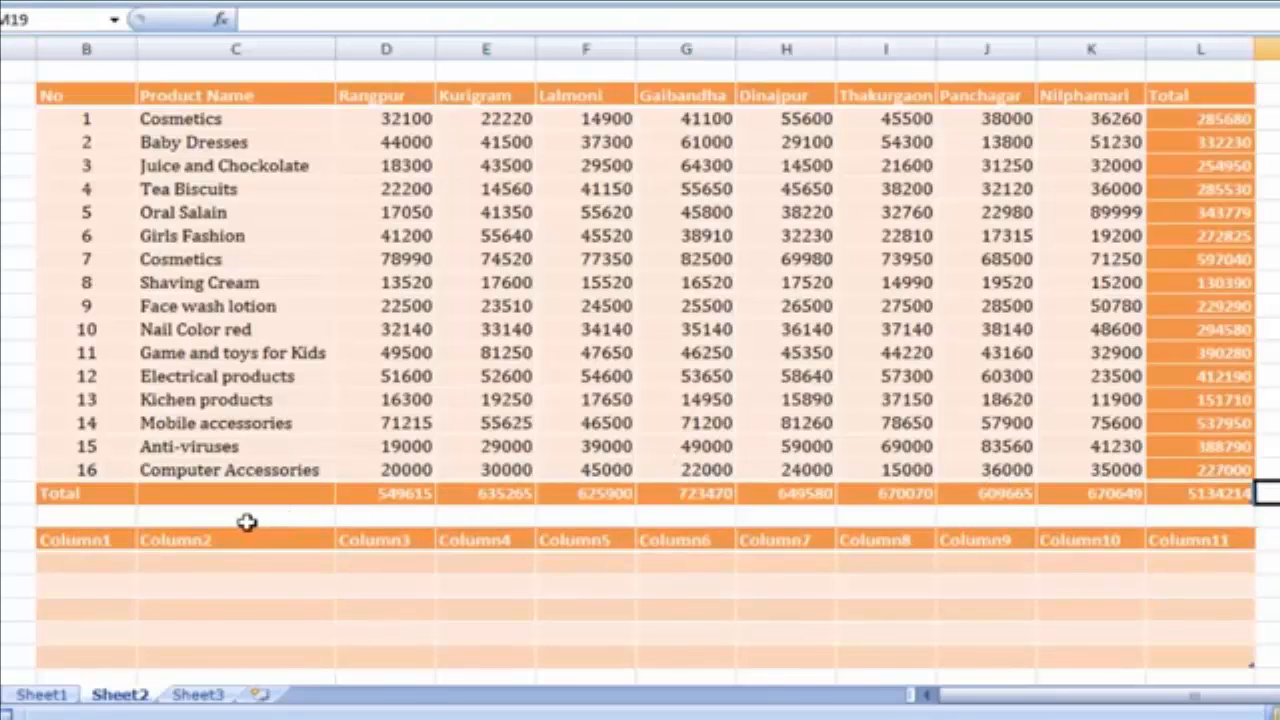
pyautogui.click(290, 524)
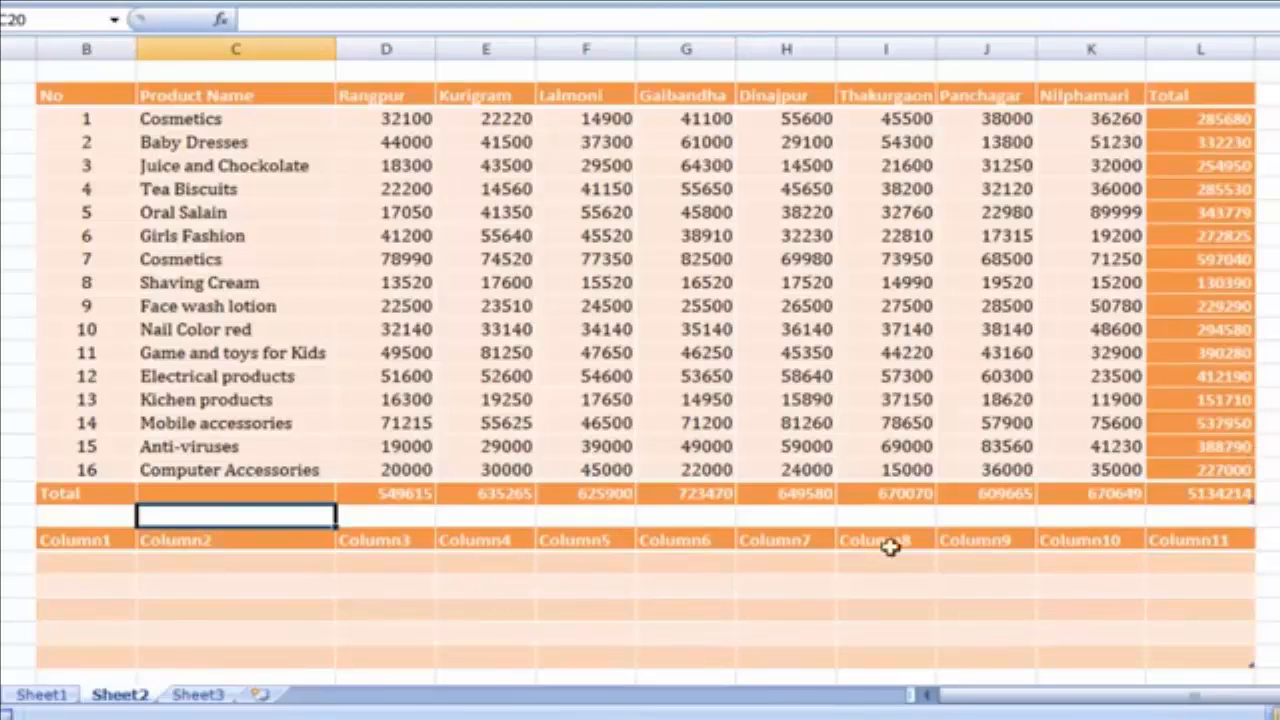
pyautogui.moveTo(101, 521); pyautogui.dragTo(1218, 521)
pyautogui.moveTo(1100, 528); pyautogui.dragTo(1095, 526)
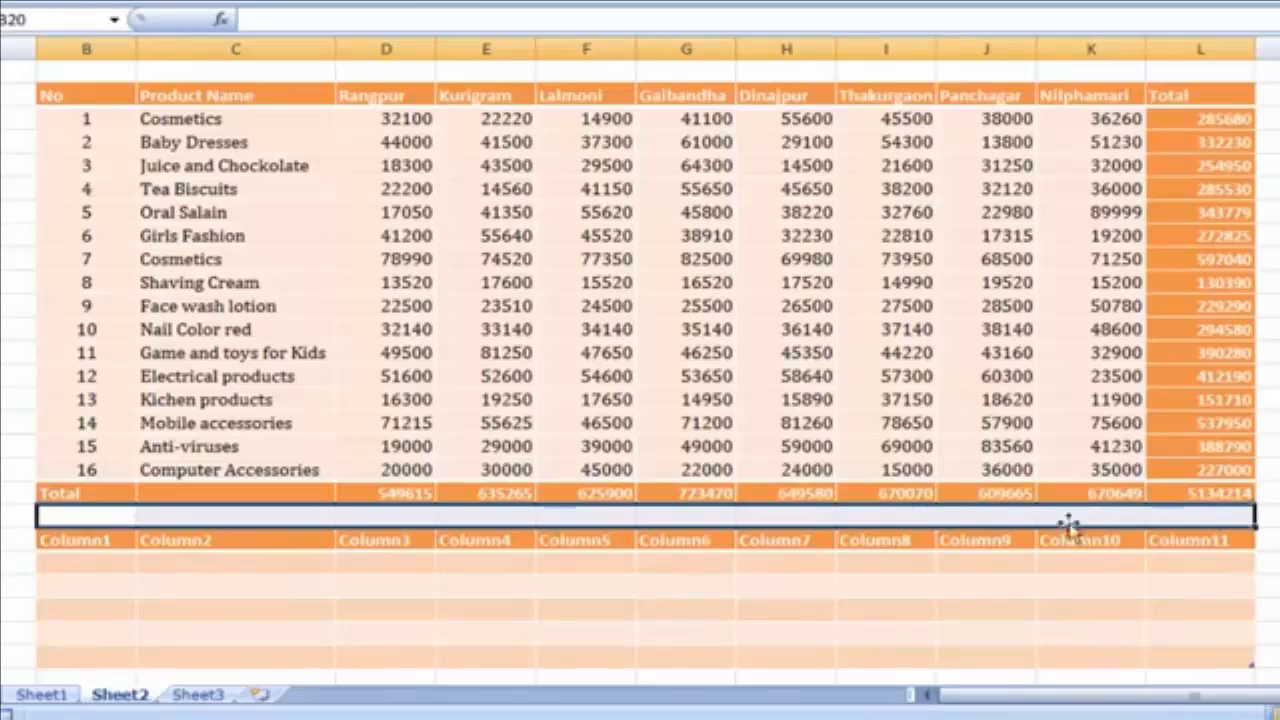
pyautogui.click(108, 519)
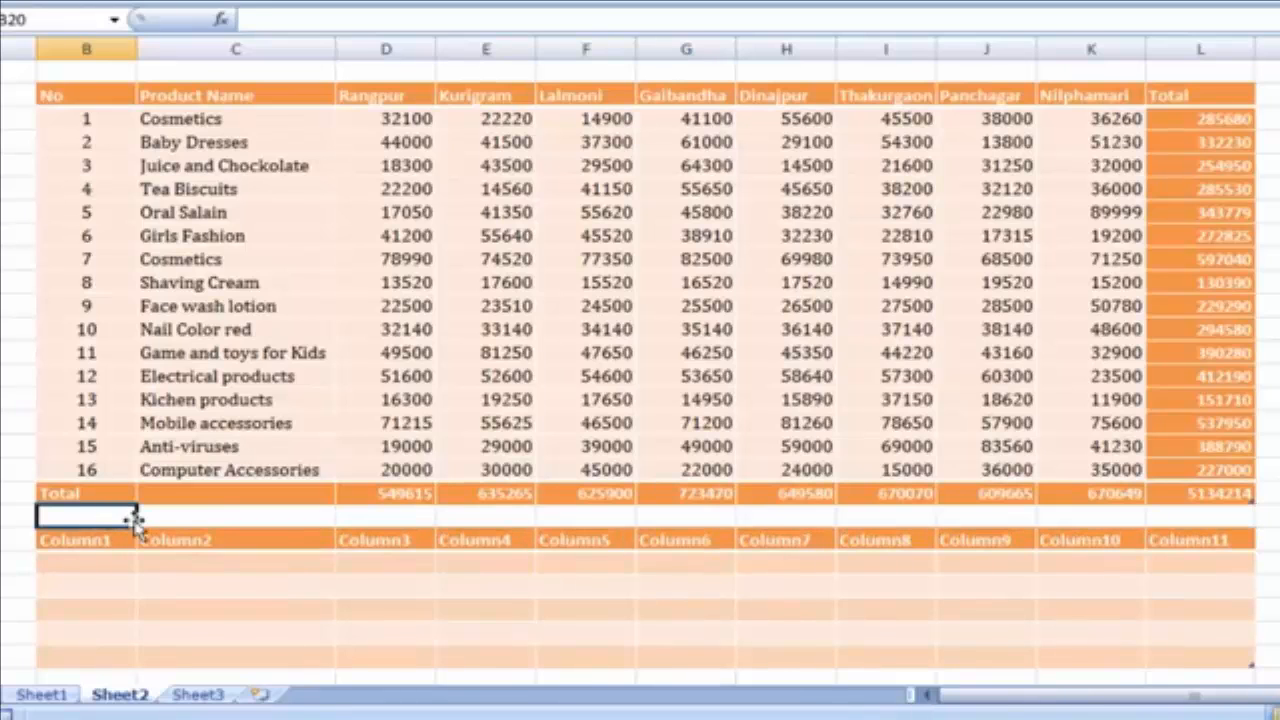
pyautogui.write('Blank')
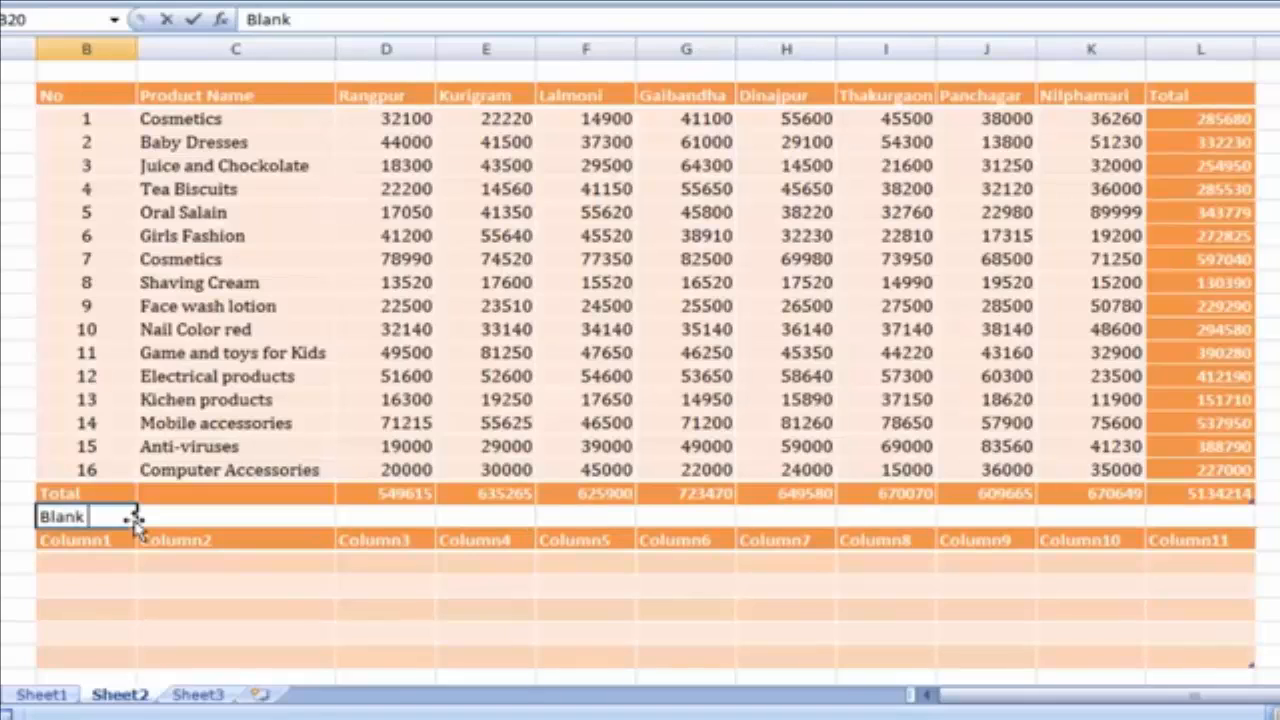
pyautogui.write(' Row')
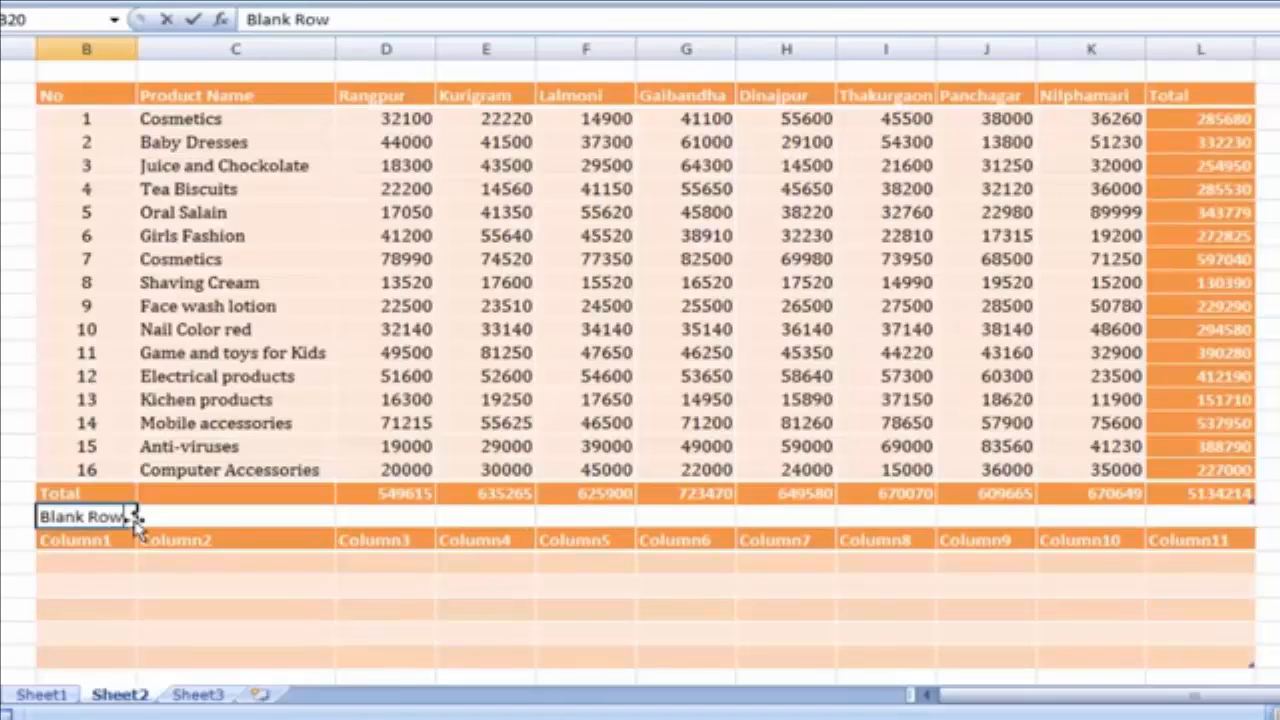
pyautogui.click(214, 515)
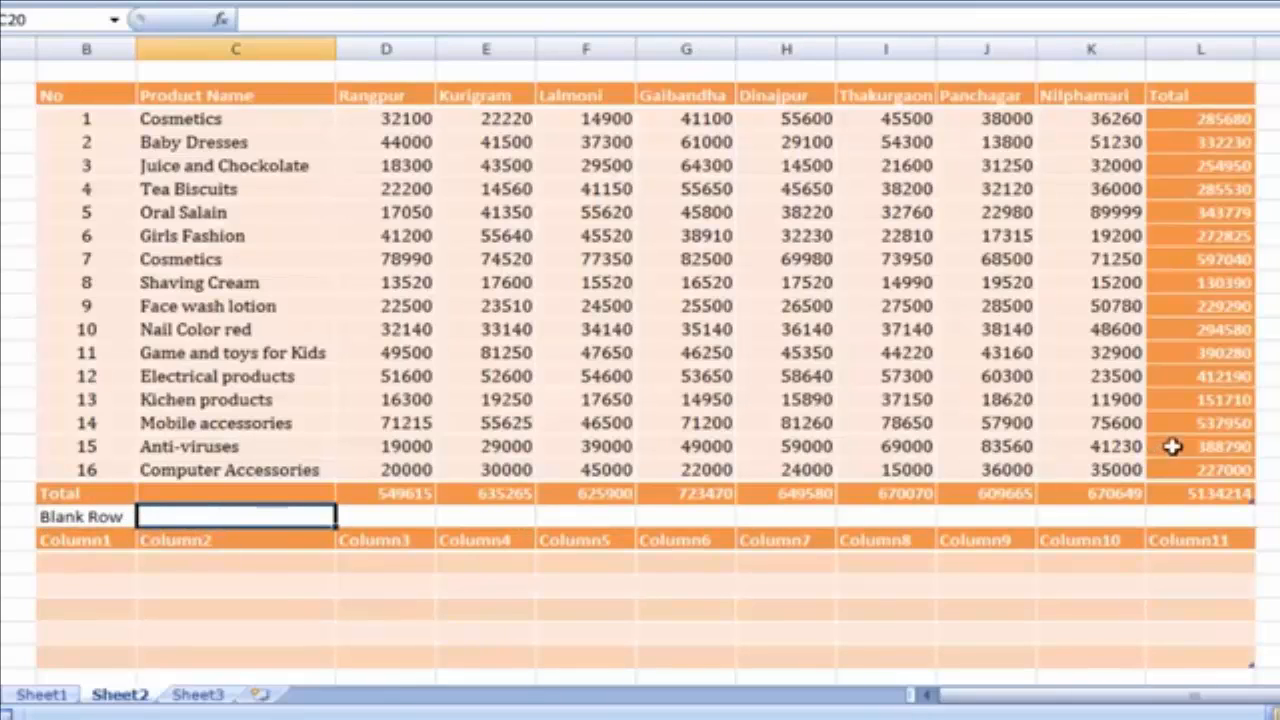
# Add a new table row below Computer Accessories, continuing from that product's Total cell.
pyautogui.click(1200, 470)
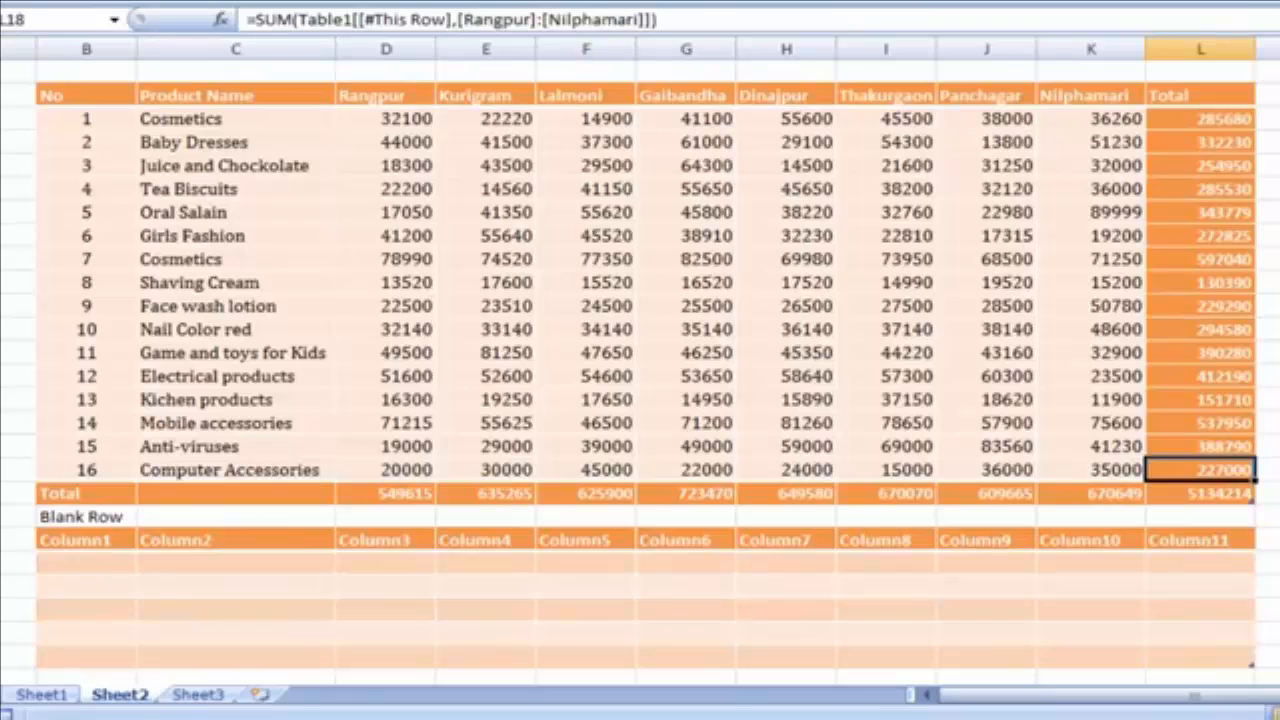
pyautogui.press('Tab')
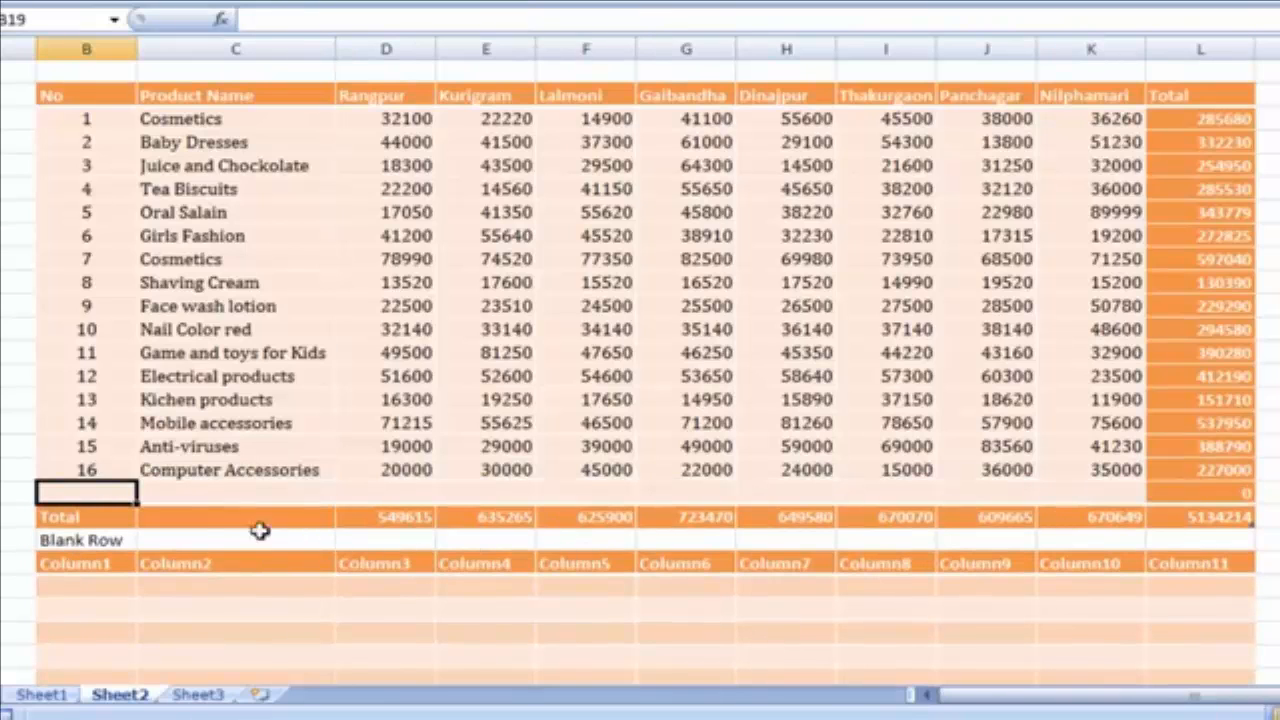
# Add three more empty rows to the end of the sales table, continuing from the empty row below Computer Accessories.
pyautogui.click(198, 495)
pyautogui.press('Tab')
pyautogui.press('Tab')
pyautogui.press('Tab')
pyautogui.press('Tab')
pyautogui.press('Tab')
pyautogui.press('Tab')
pyautogui.press('Tab')
pyautogui.press('Tab')
pyautogui.press('Tab')
pyautogui.press('Tab')
pyautogui.press('Tab')
pyautogui.press('Tab')
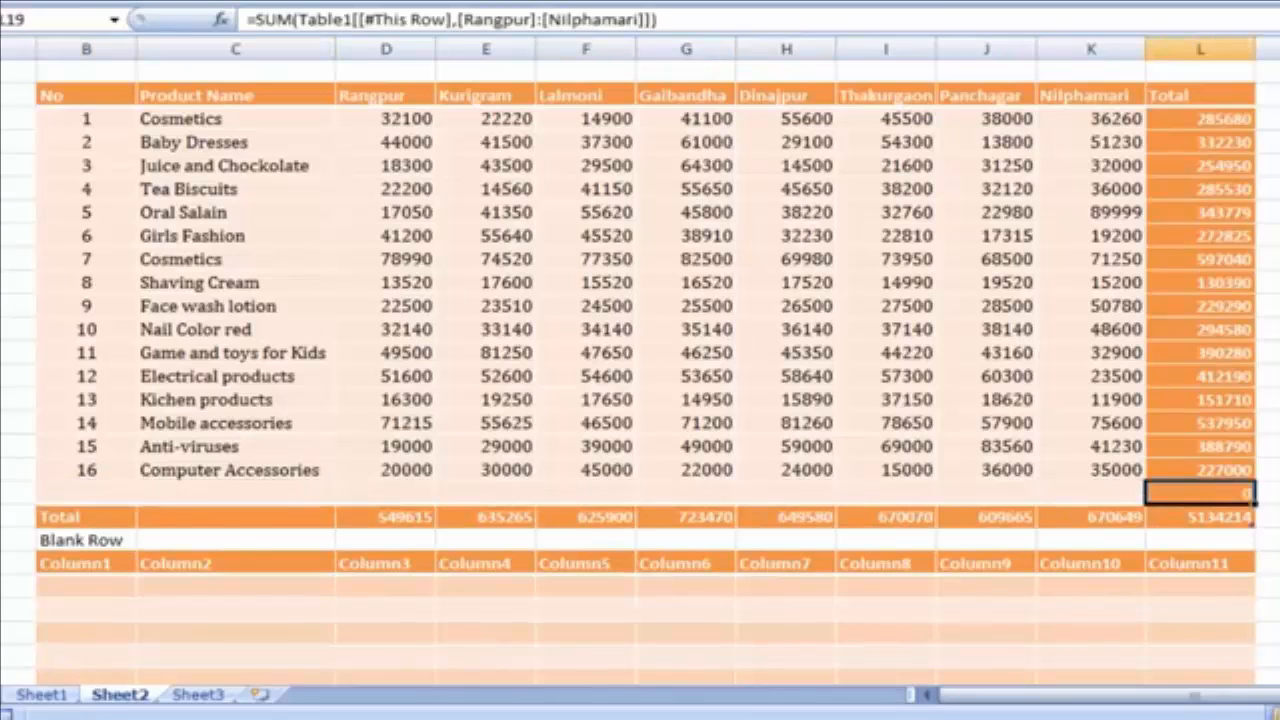
pyautogui.press('Tab')
pyautogui.press('Tab')
pyautogui.press('Tab')
pyautogui.press('Tab')
pyautogui.press('Tab')
pyautogui.press('Tab')
pyautogui.press('Tab')
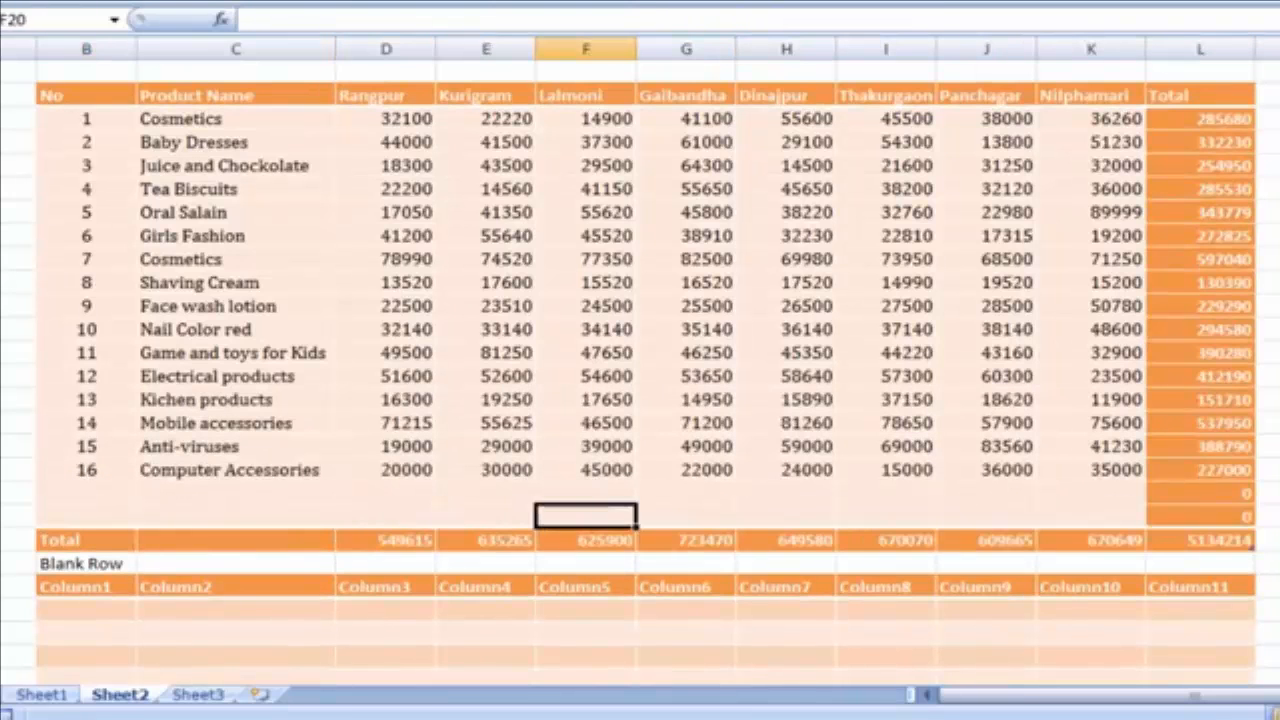
pyautogui.press('Tab')
pyautogui.press('Tab')
pyautogui.press('Tab')
pyautogui.press('Tab')
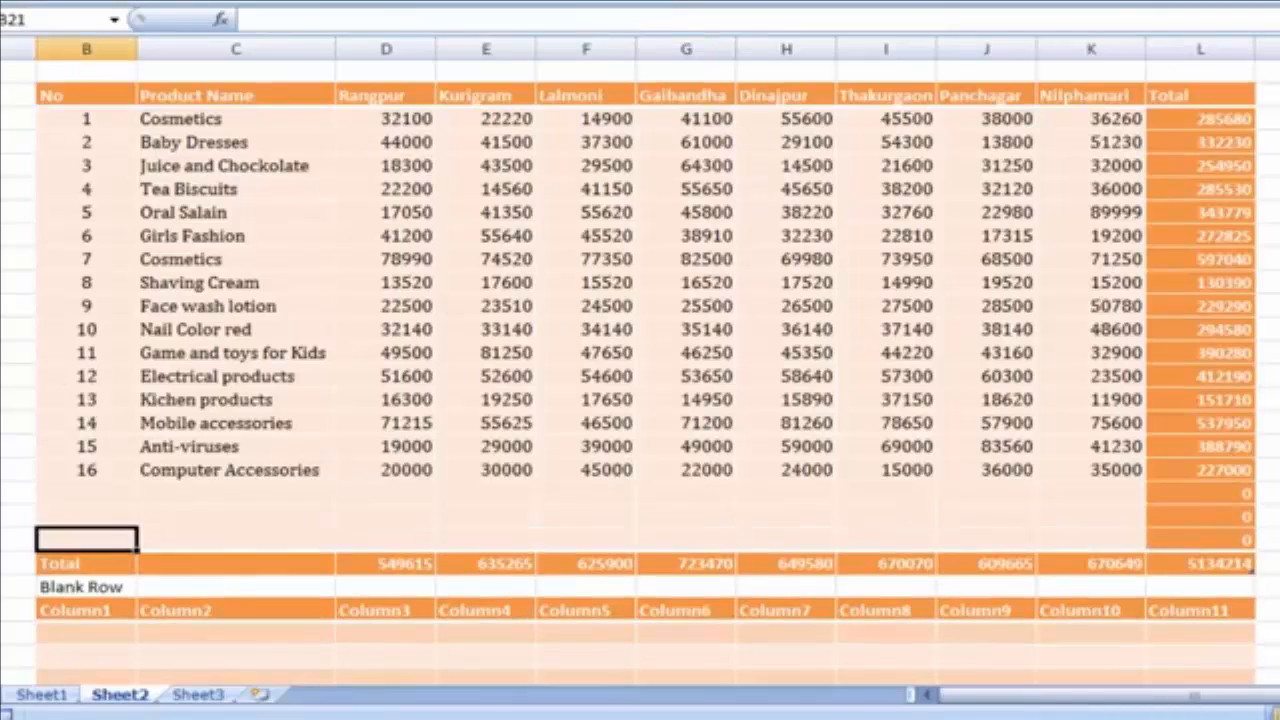
pyautogui.press('Tab')
pyautogui.press('Tab')
pyautogui.press('Tab')
pyautogui.press('Tab')
pyautogui.press('Tab')
pyautogui.press('Tab')
pyautogui.press('Tab')
pyautogui.press('Tab')
pyautogui.press('Tab')
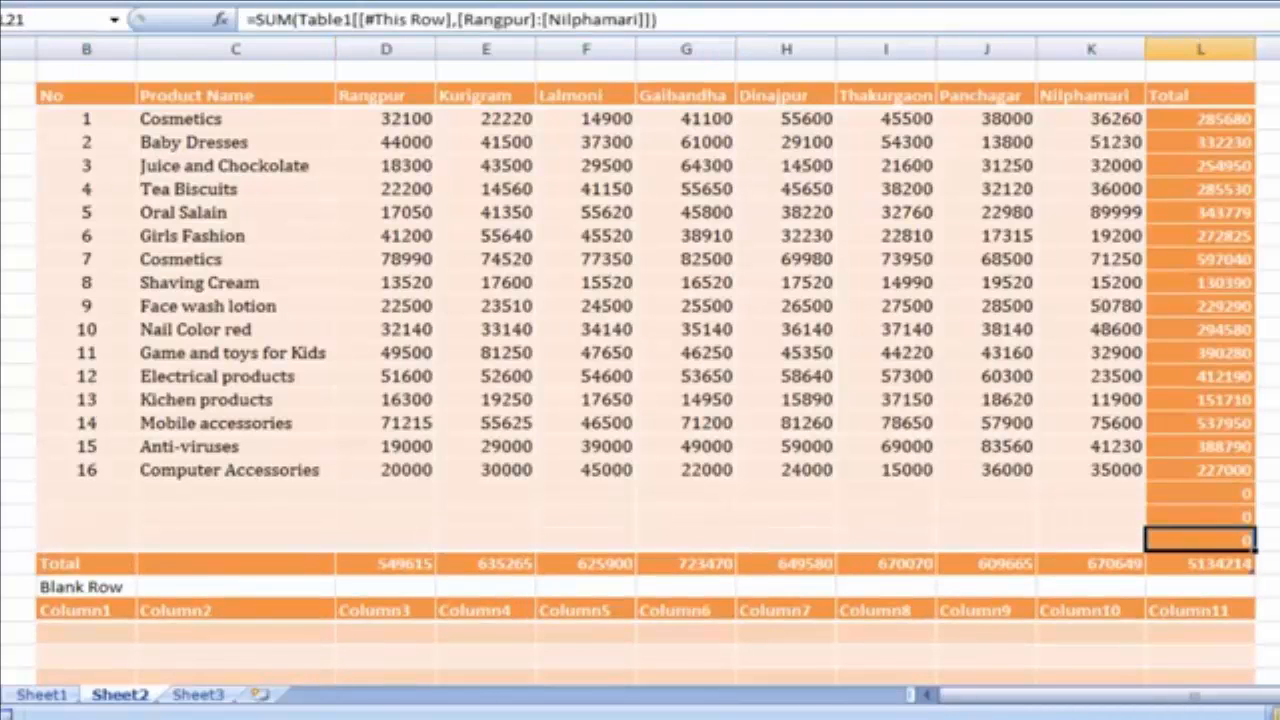
# Examine the Blank Row line that separates the sales table from the empty table below it.
pyautogui.moveTo(146, 609); pyautogui.dragTo(423, 609)
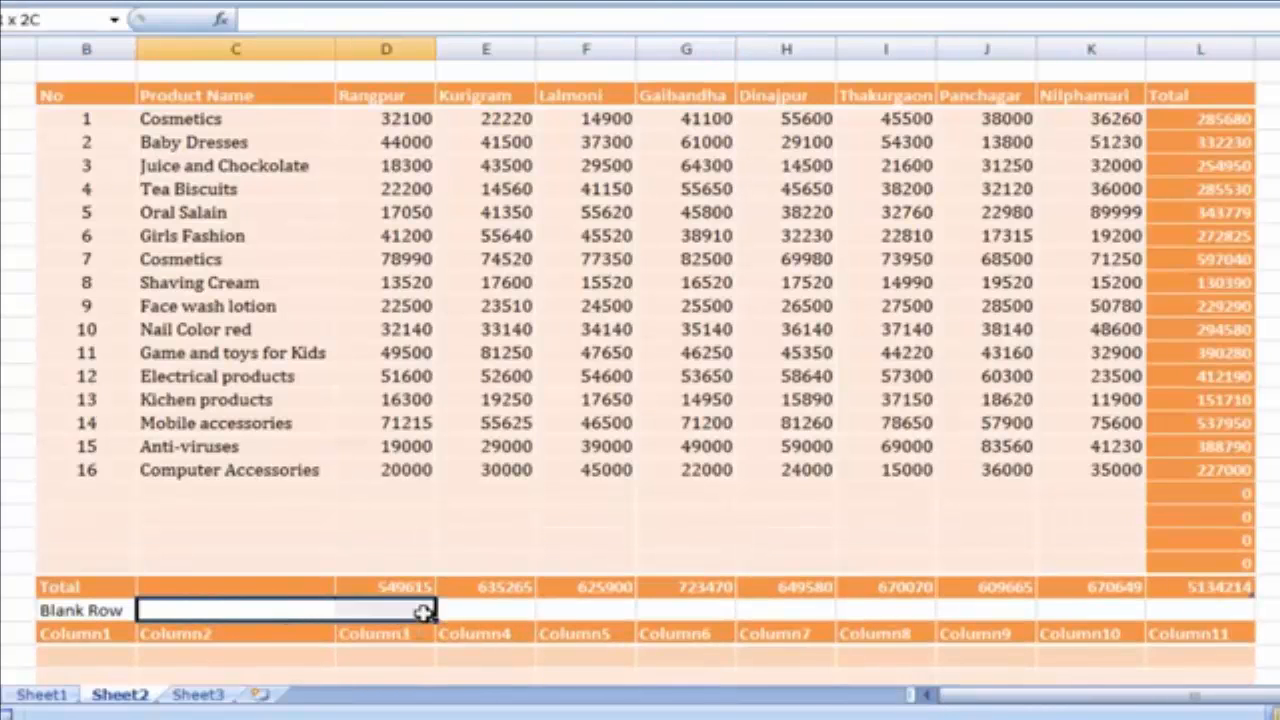
pyautogui.click(551, 606)
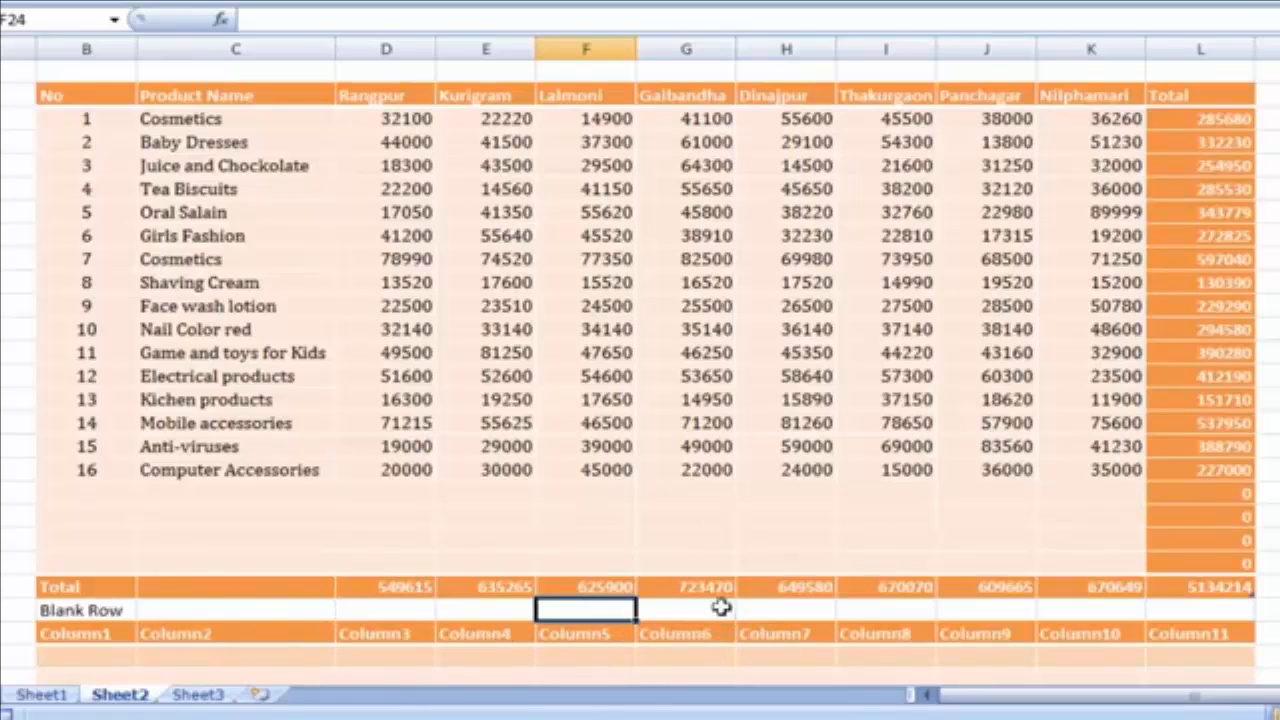
pyautogui.scroll(-3, 957, 558)
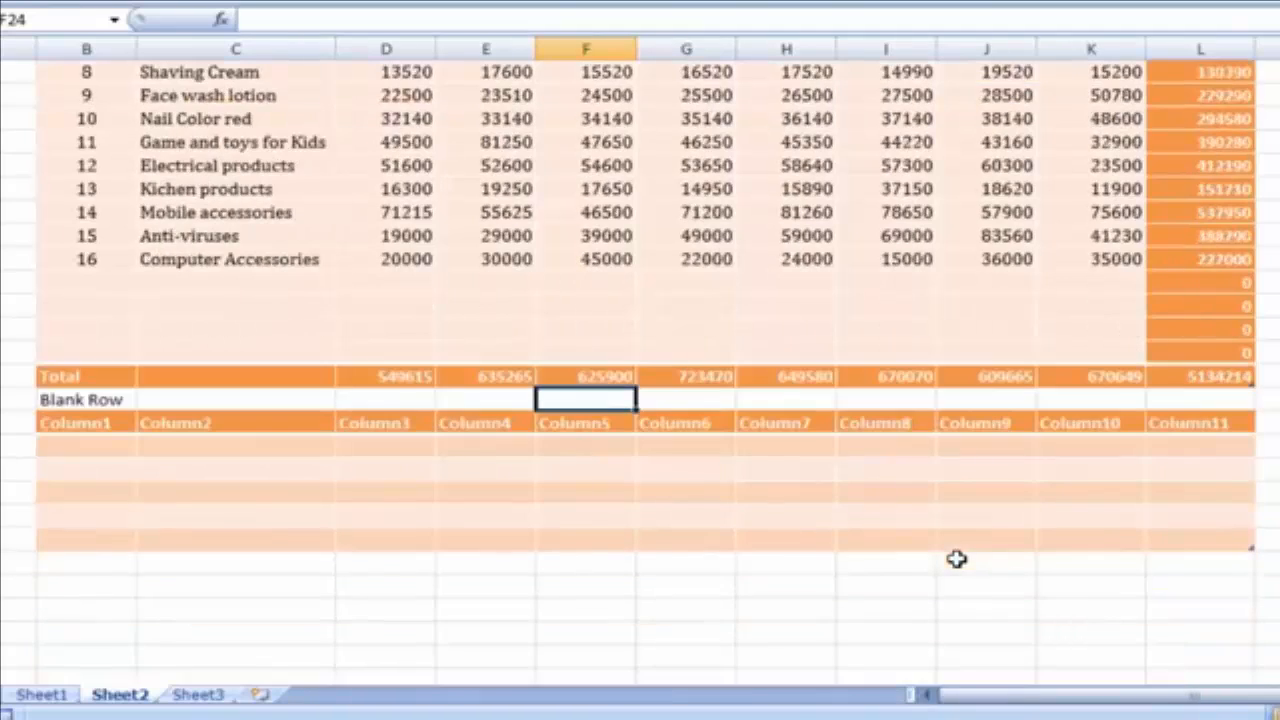
pyautogui.click(125, 403)
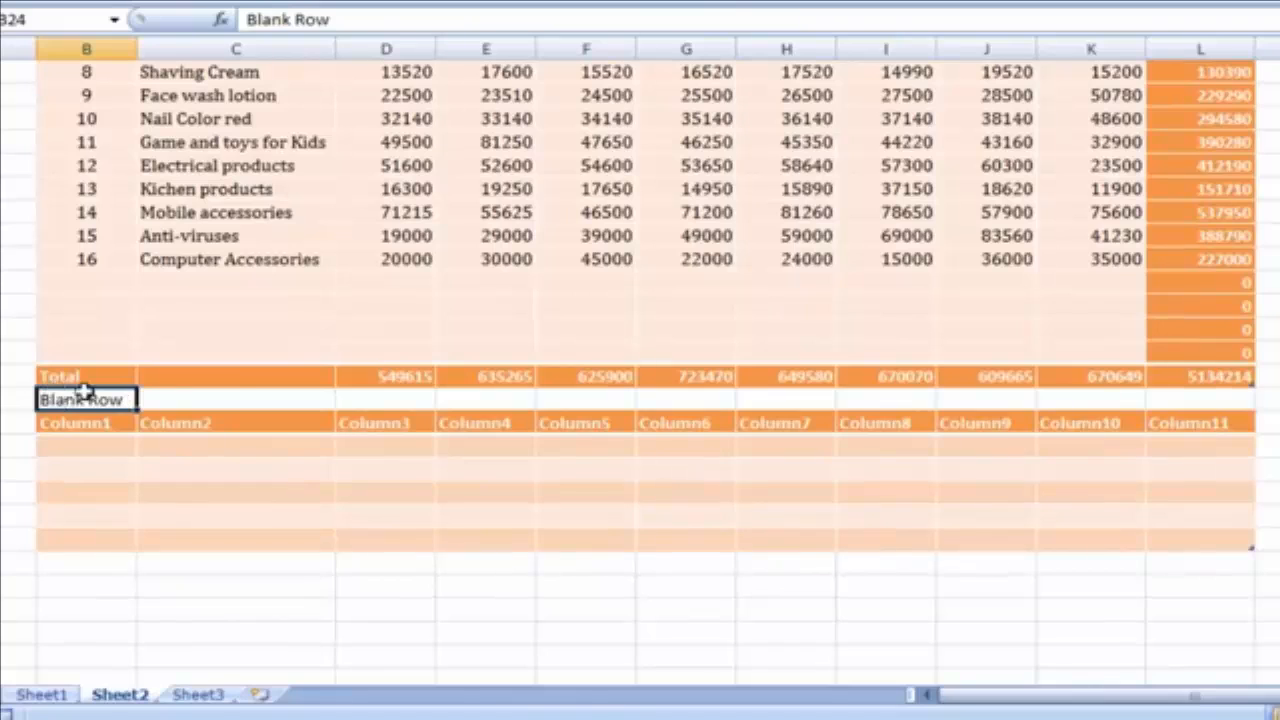
pyautogui.click(251, 400)
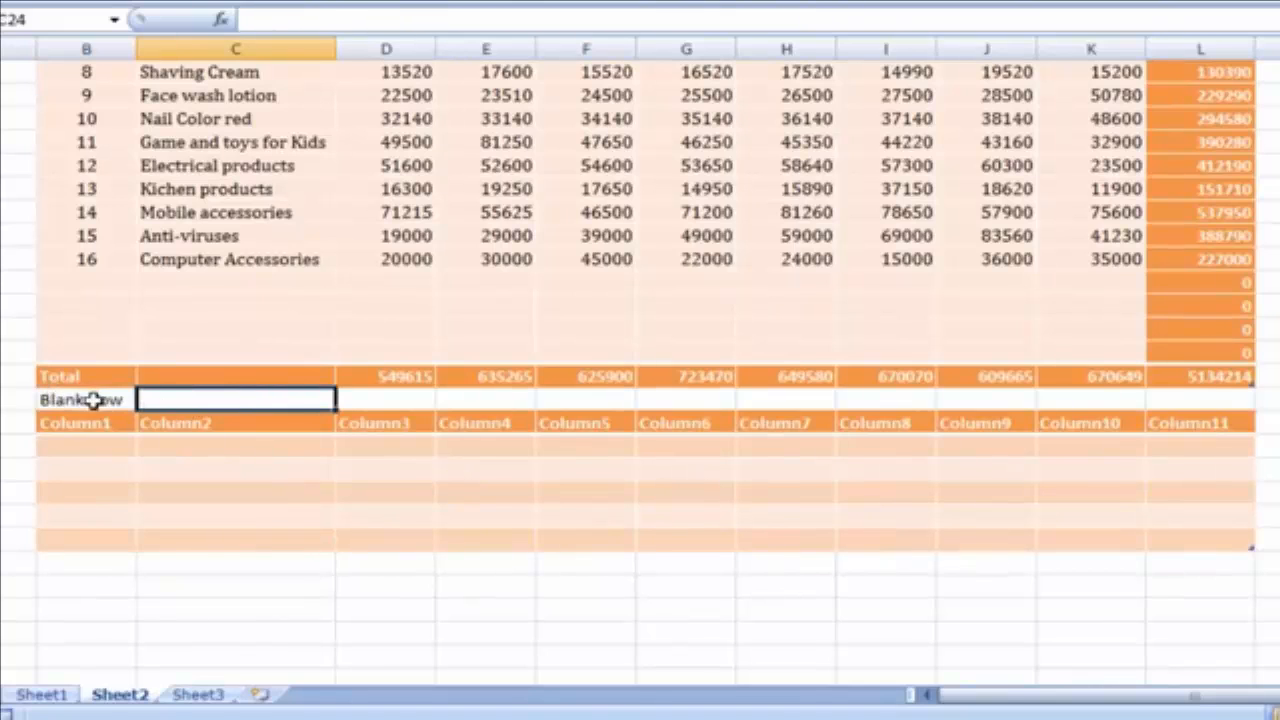
pyautogui.click(93, 400)
pyautogui.click(281, 399)
# Set the font color of the Blank Row label in B24 to white.
pyautogui.click(110, 399)
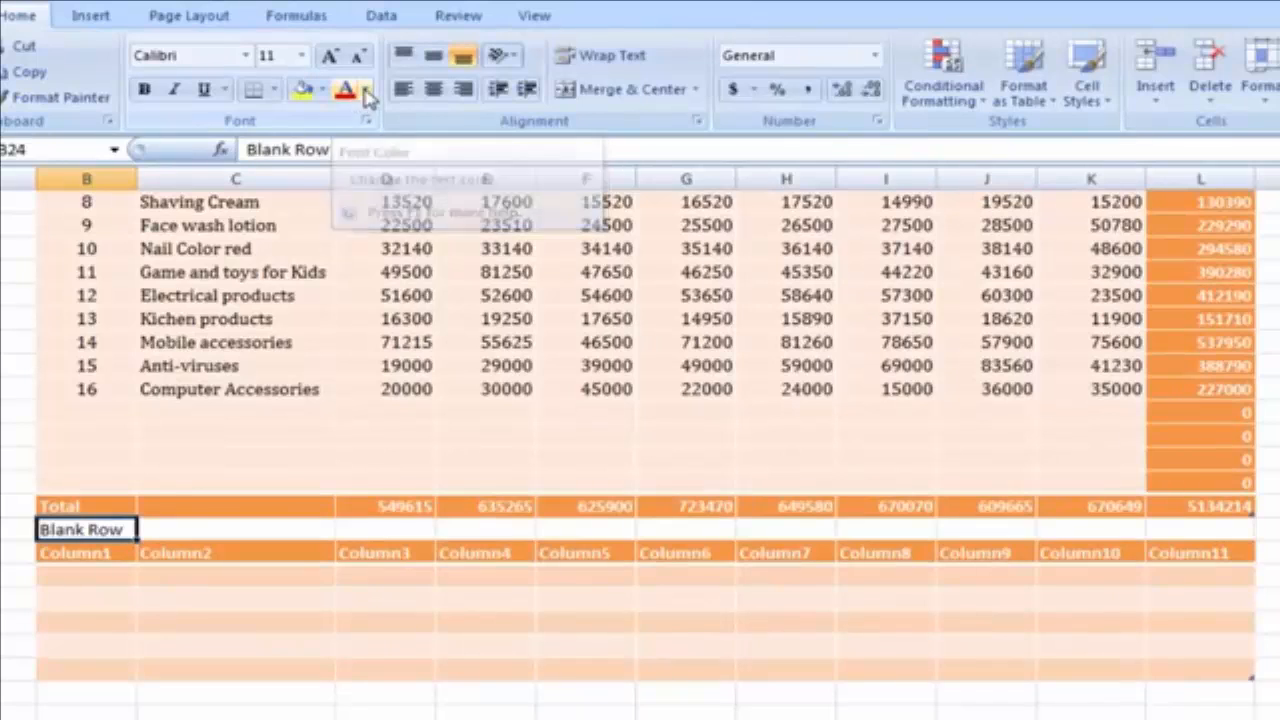
pyautogui.click(366, 90)
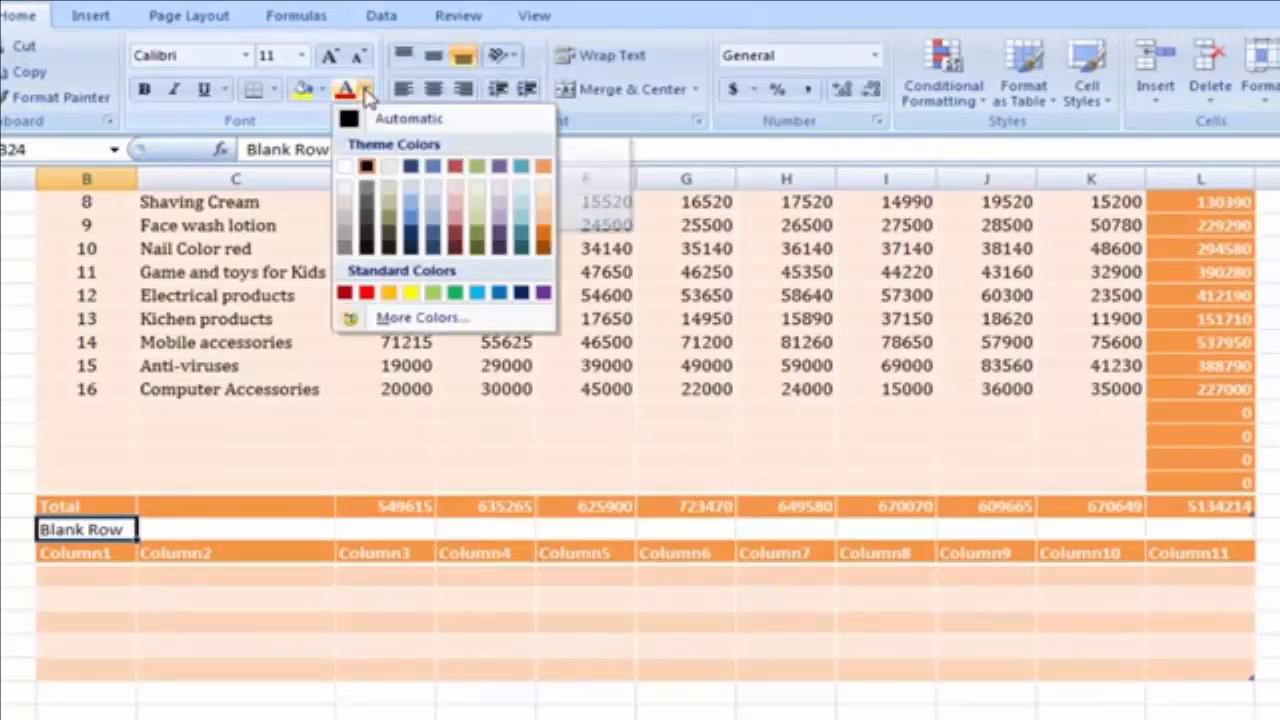
pyautogui.click(344, 166)
pyautogui.click(236, 529)
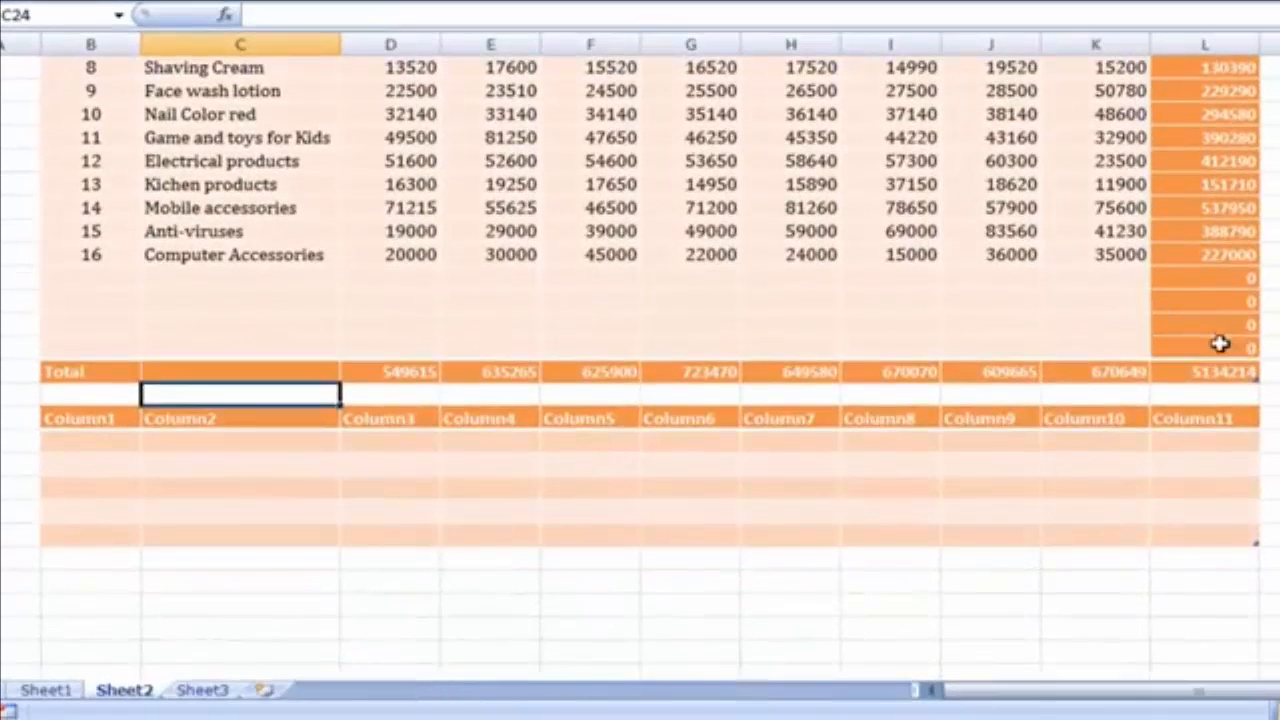
# Add six more empty rows to the sales table, starting from Total cell L22, and check the second table's position.
pyautogui.click(1209, 350)
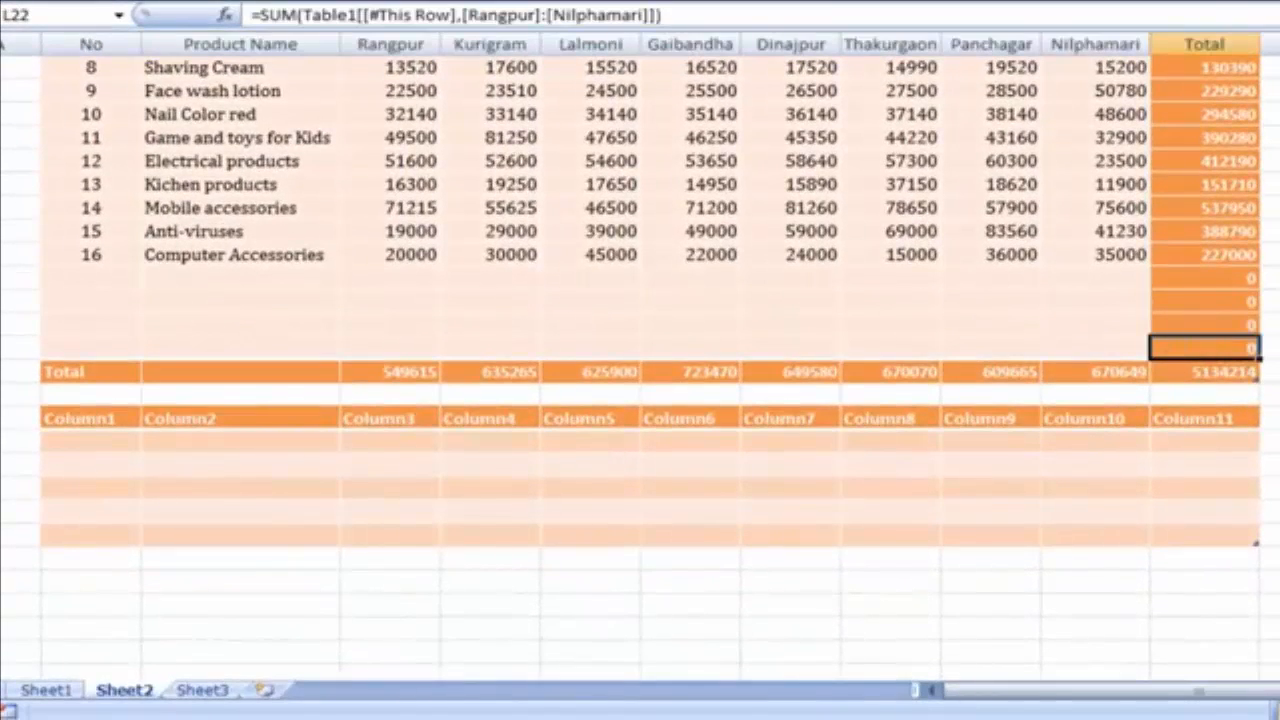
pyautogui.press('Tab')
pyautogui.press('Tab')
pyautogui.press('Tab')
pyautogui.press('Tab')
pyautogui.press('Tab')
pyautogui.press('Tab')
pyautogui.press('Tab')
pyautogui.press('Tab')
pyautogui.press('Tab')
pyautogui.press('Tab')
pyautogui.press('Tab')
pyautogui.press('Tab')
pyautogui.press('Tab')
pyautogui.press('Tab')
pyautogui.press('Tab')
pyautogui.press('Tab')
pyautogui.press('Tab')
pyautogui.press('Tab')
pyautogui.press('Tab')
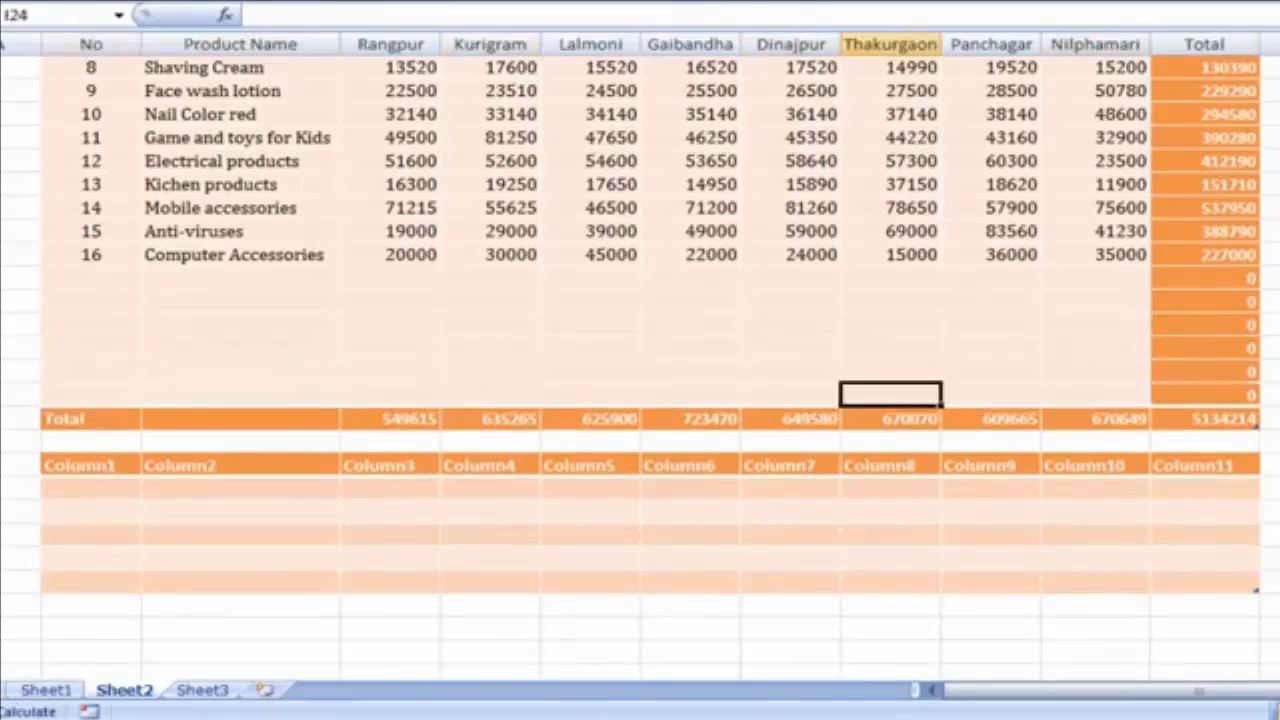
pyautogui.press('Tab')
pyautogui.press('Tab')
pyautogui.press('Tab')
pyautogui.press('Tab')
pyautogui.press('Tab')
pyautogui.press('Tab')
pyautogui.press('Tab')
pyautogui.press('Tab')
pyautogui.press('Tab')
pyautogui.press('Tab')
pyautogui.press('Tab')
pyautogui.press('Tab')
pyautogui.press('Tab')
pyautogui.press('Tab')
pyautogui.press('Tab')
pyautogui.press('Tab')
pyautogui.press('Tab')
pyautogui.press('Tab')
pyautogui.press('Tab')
pyautogui.press('Tab')
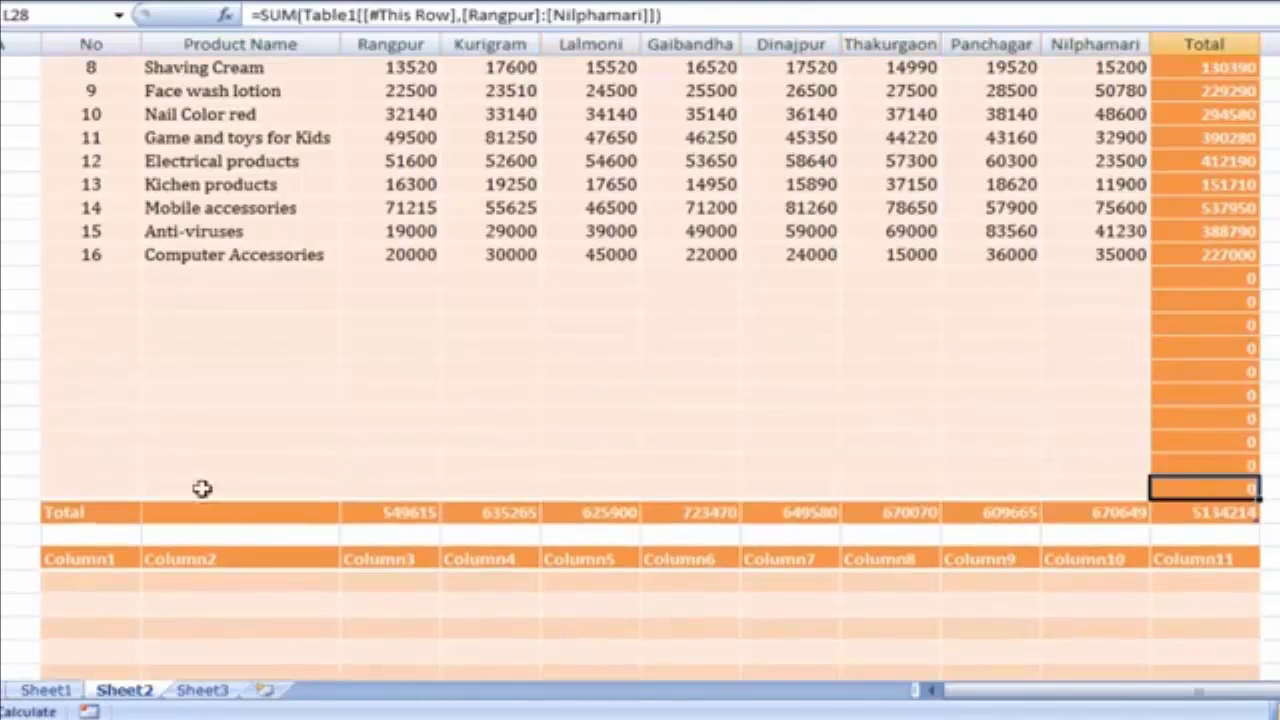
pyautogui.click(1170, 540)
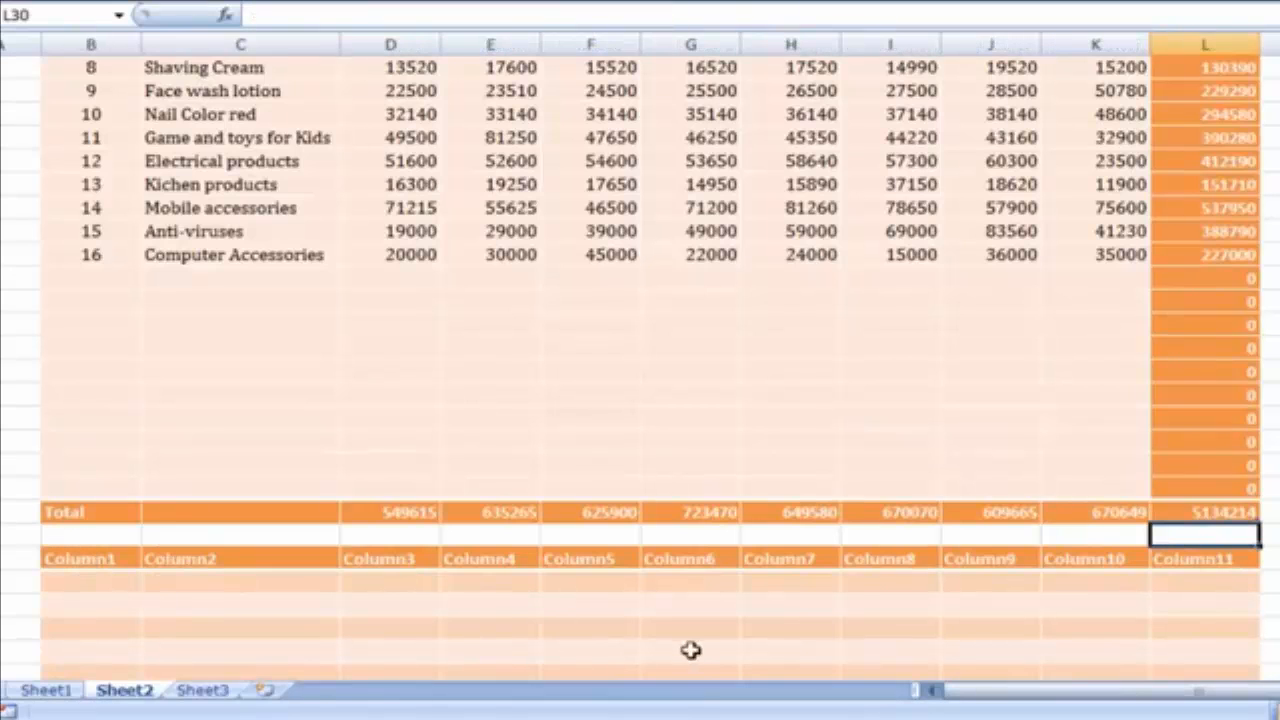
pyautogui.scroll(-2, 511, 597)
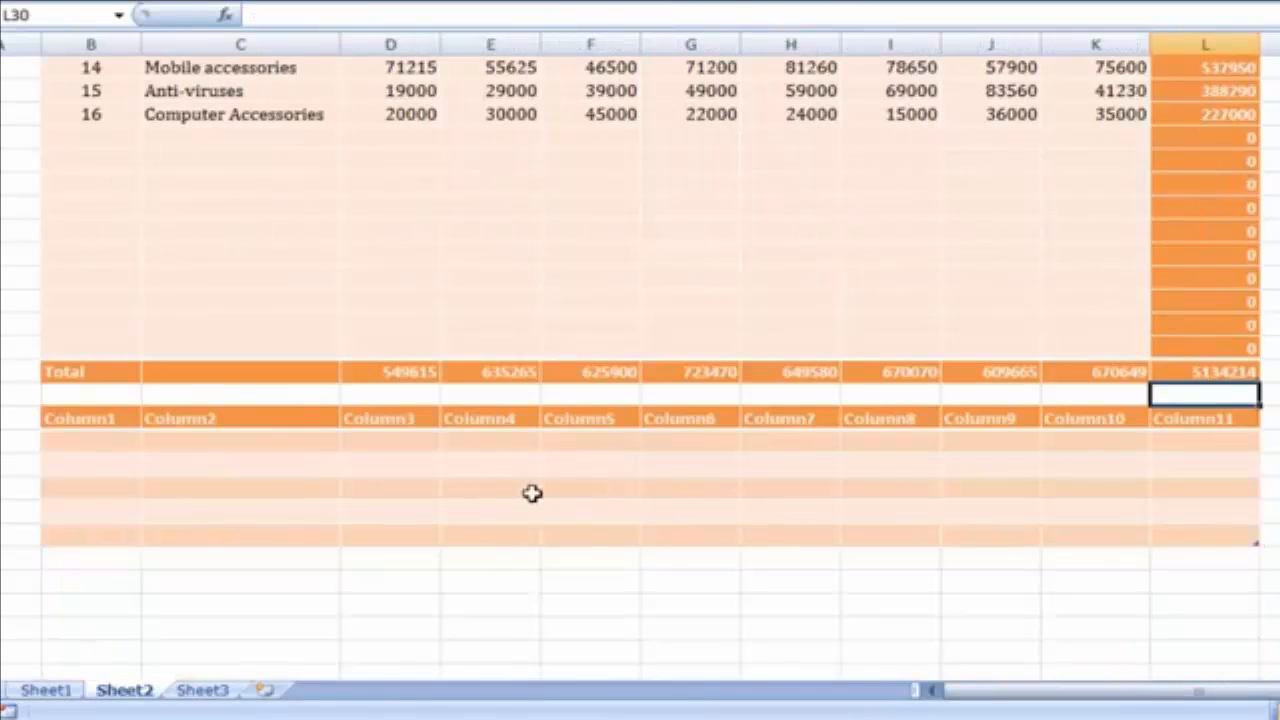
pyautogui.scroll(2, 771, 514)
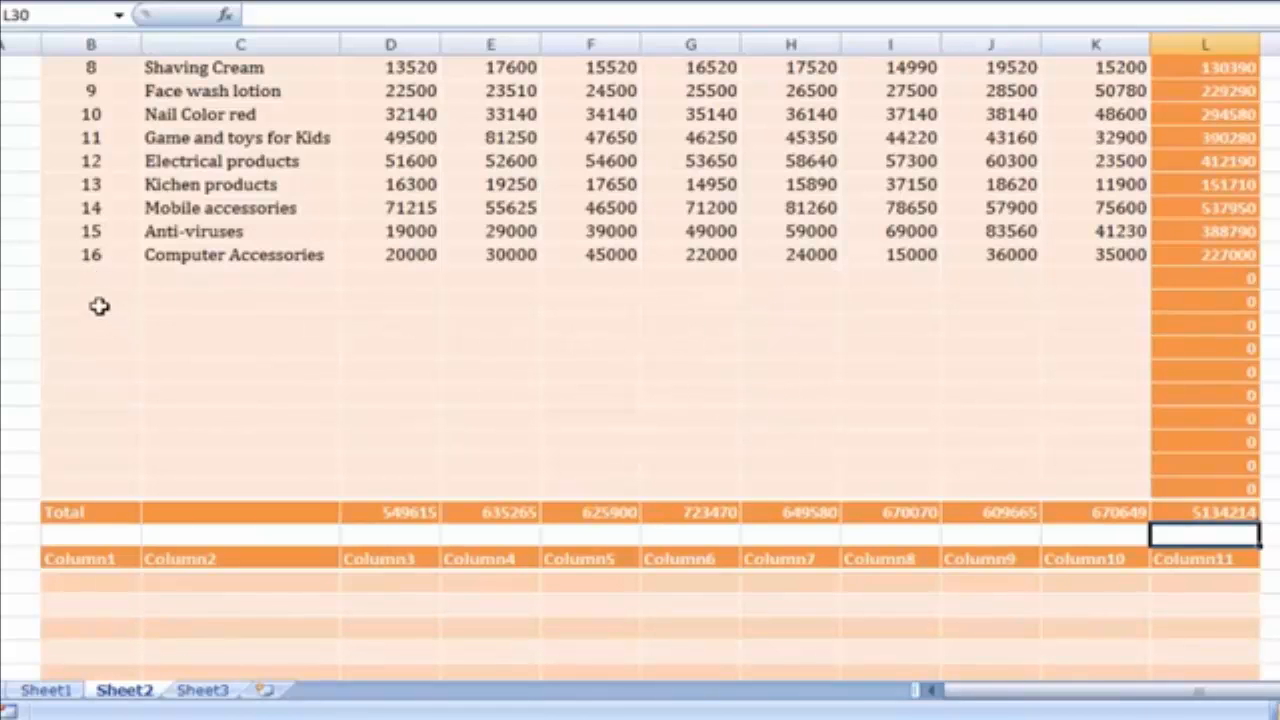
# Delete all the empty table rows below Computer Accessories, B19 to B28, from the sales table.
pyautogui.moveTo(102, 279); pyautogui.dragTo(93, 484)
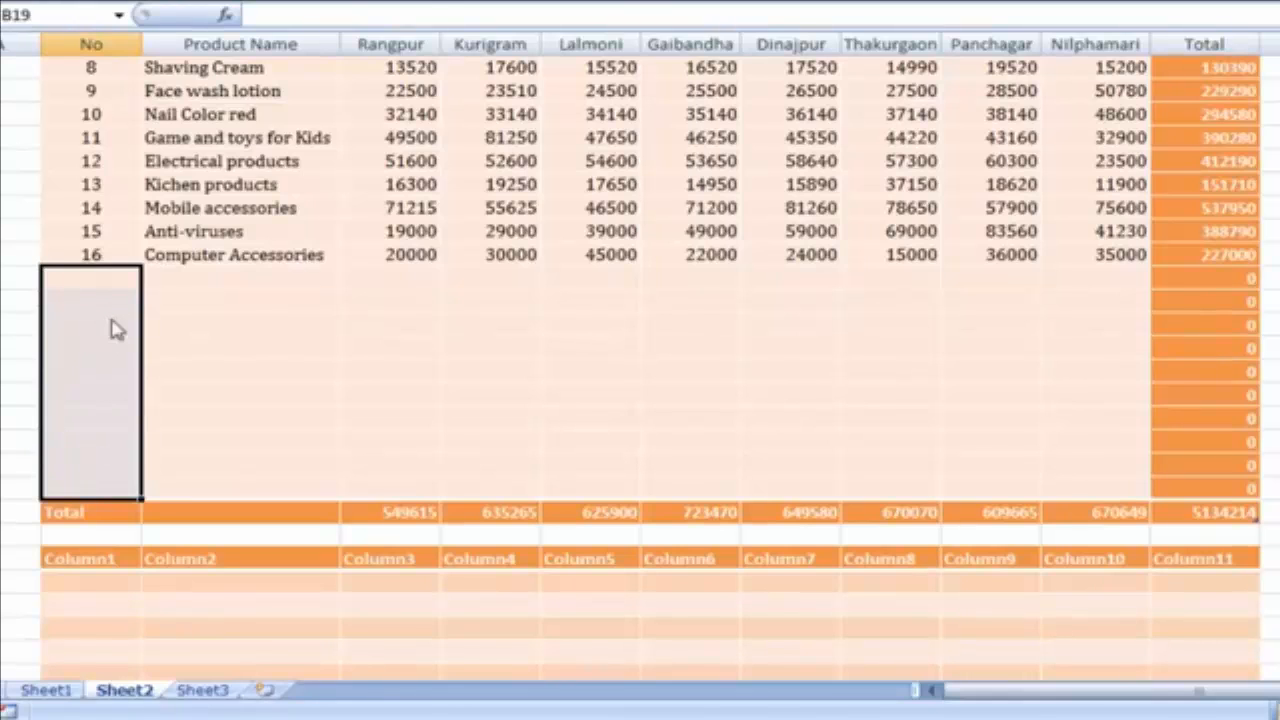
pyautogui.rightClick(113, 328)
pyautogui.moveTo(237, 72)
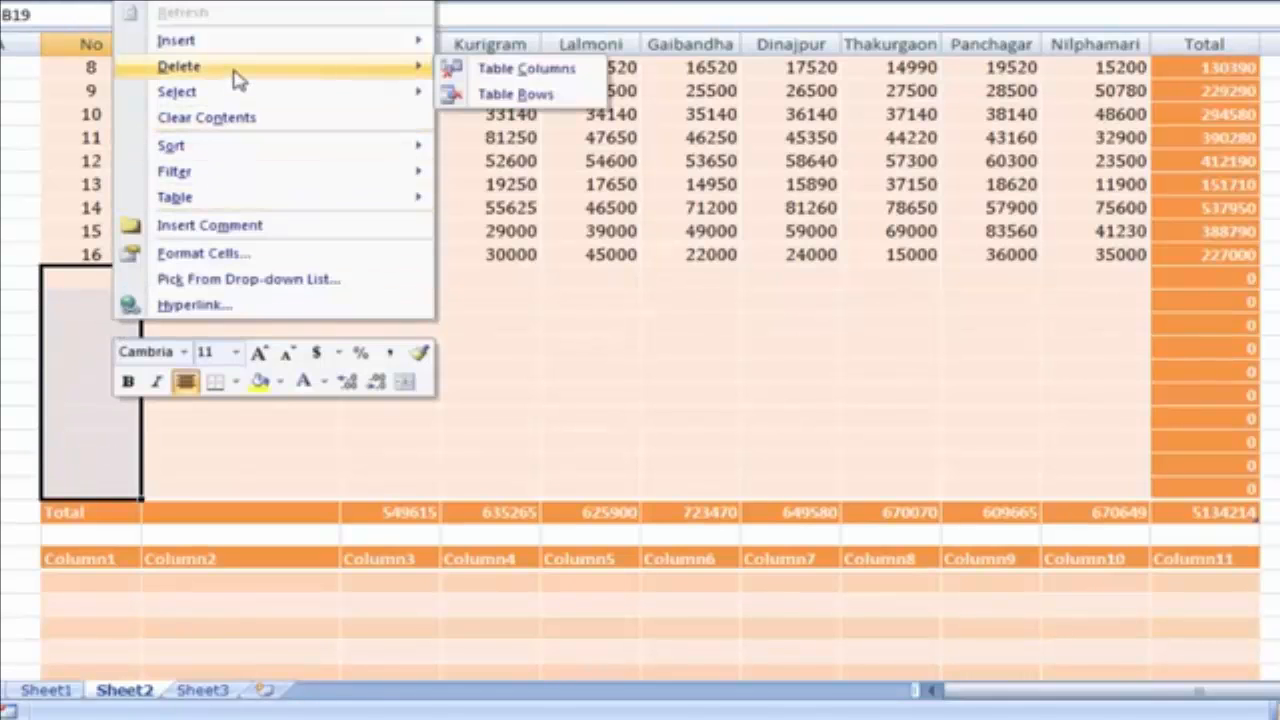
pyautogui.click(533, 97)
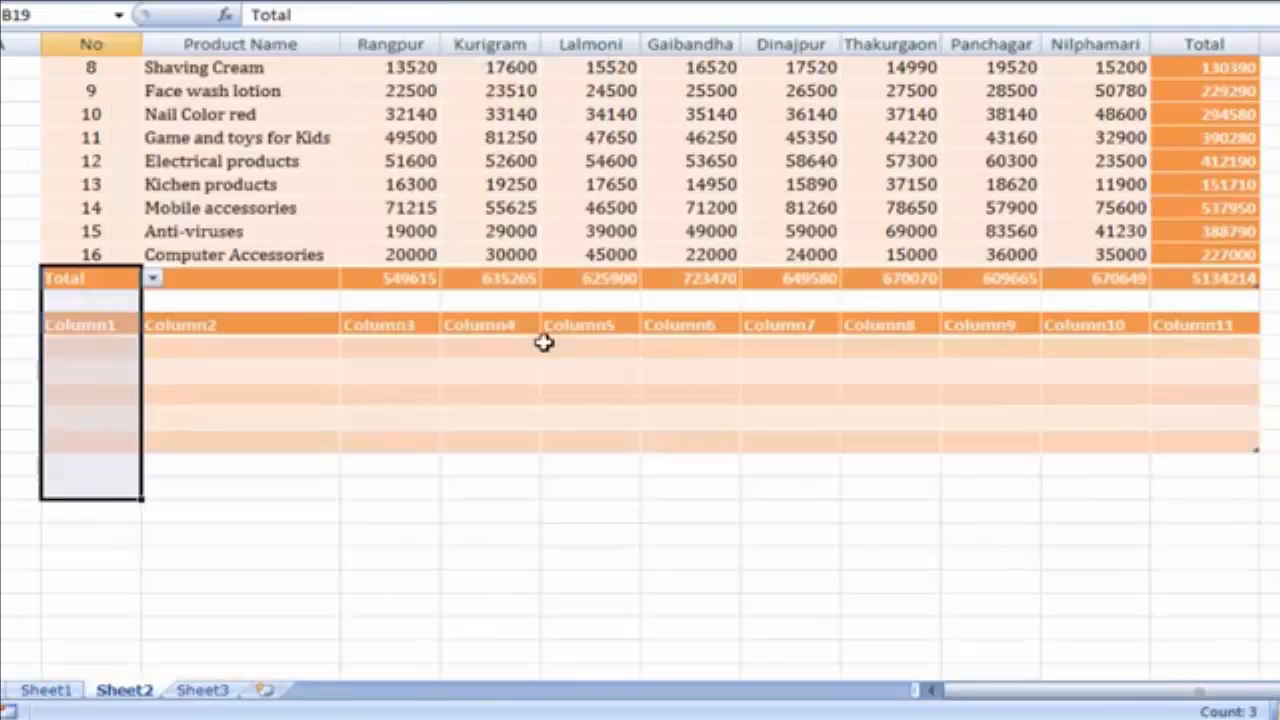
pyautogui.click(590, 245)
pyautogui.scroll(2, 491, 403)
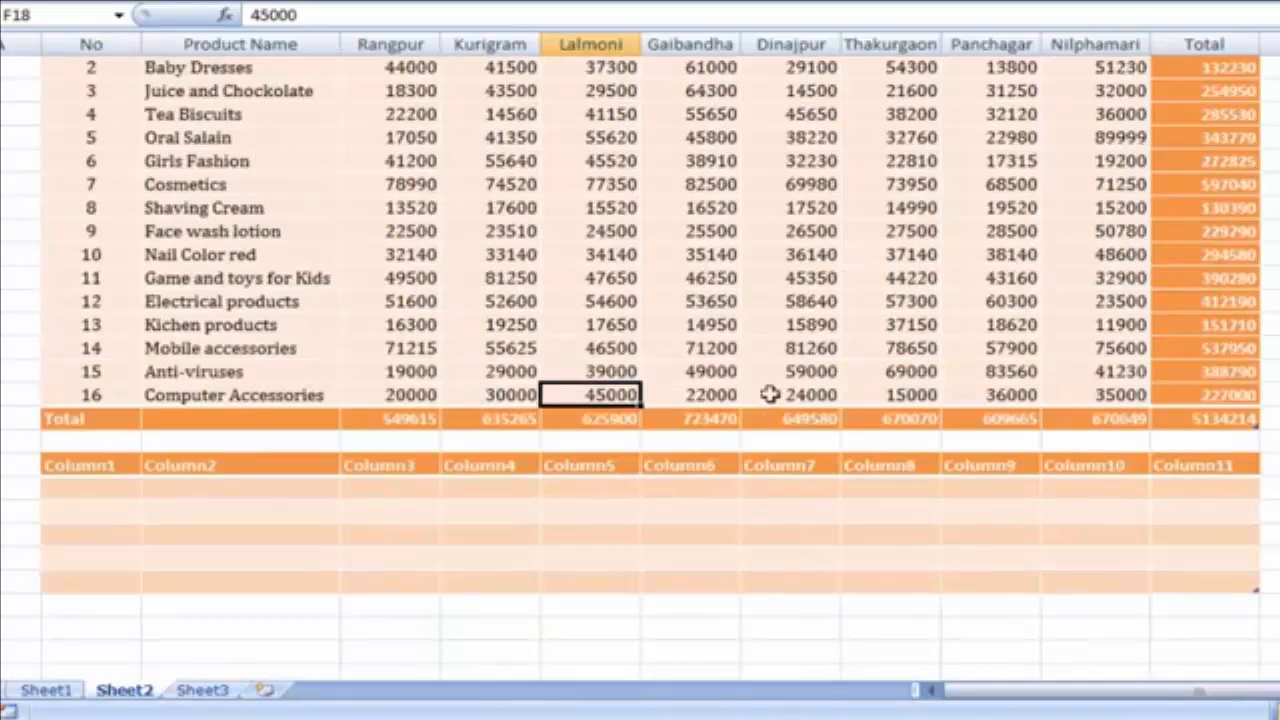
pyautogui.scroll(1, 826, 394)
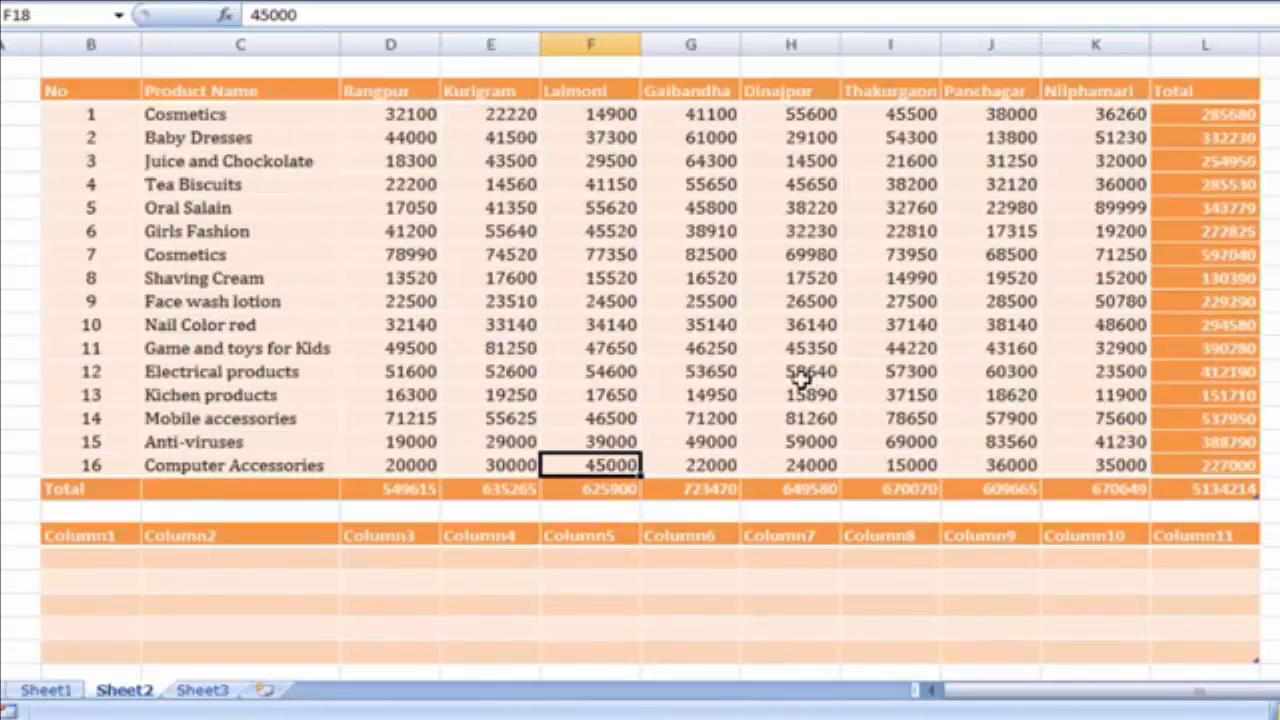
pyautogui.click(676, 390)
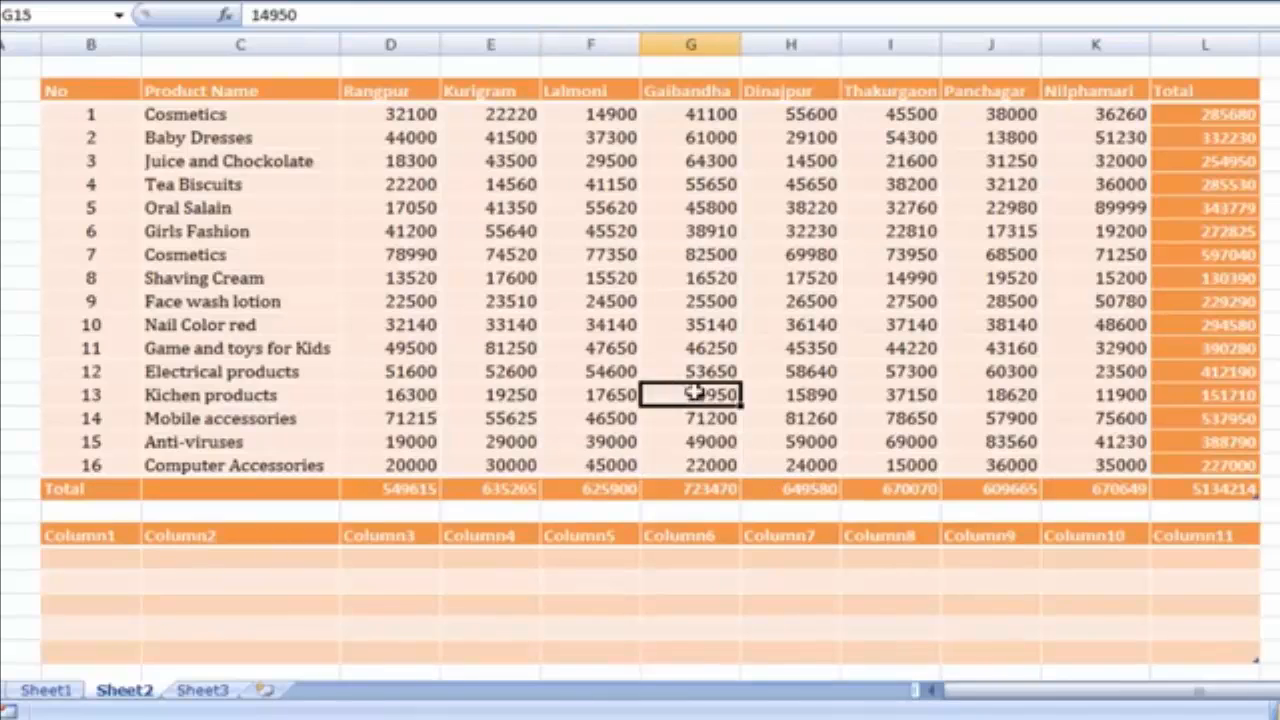
pyautogui.click(622, 248)
pyautogui.click(830, 228)
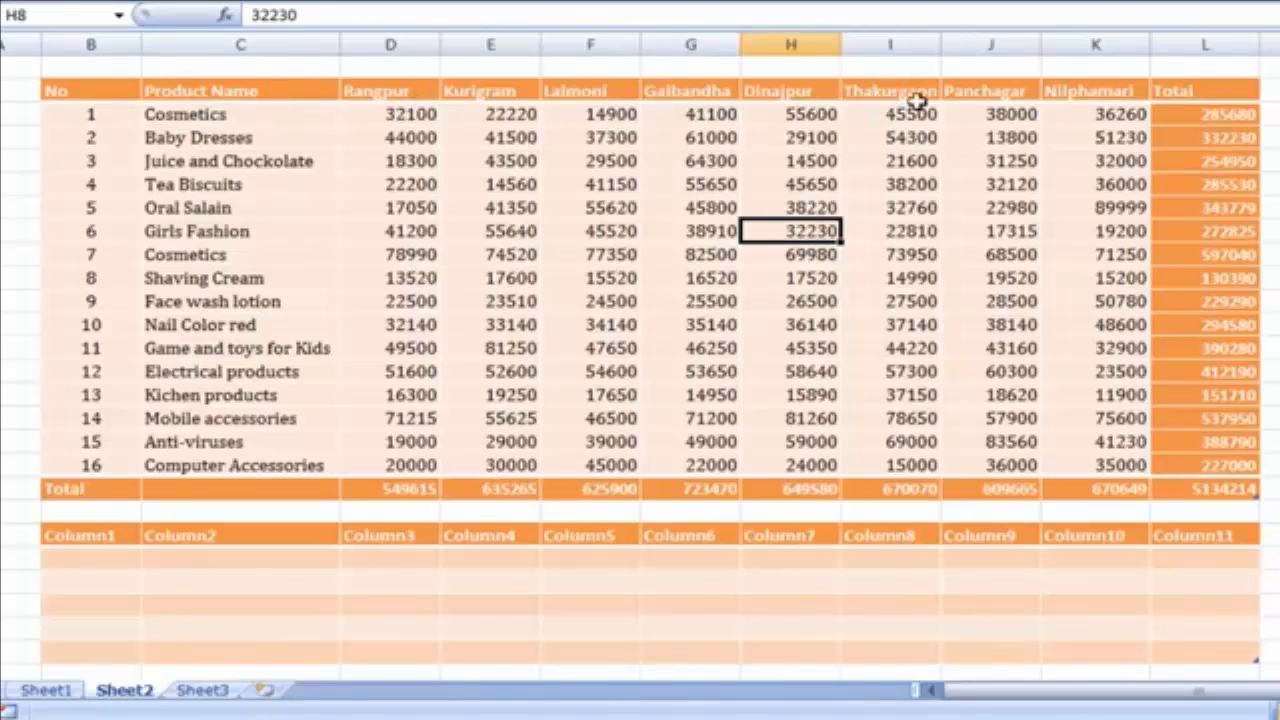
pyautogui.click(648, 185)
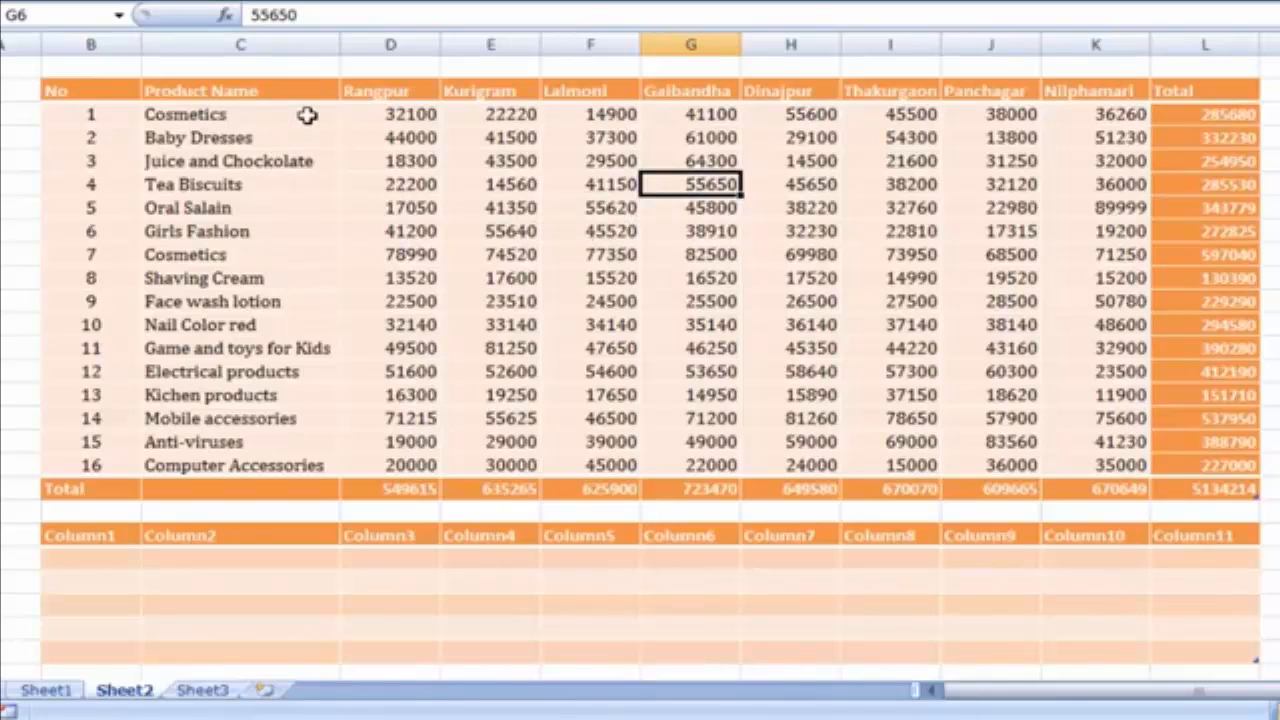
# Highlight duplicate values among the 16 product names with conditional formatting, using Light Red Fill with Dark Red Text.
pyautogui.moveTo(307, 115); pyautogui.dragTo(275, 465)
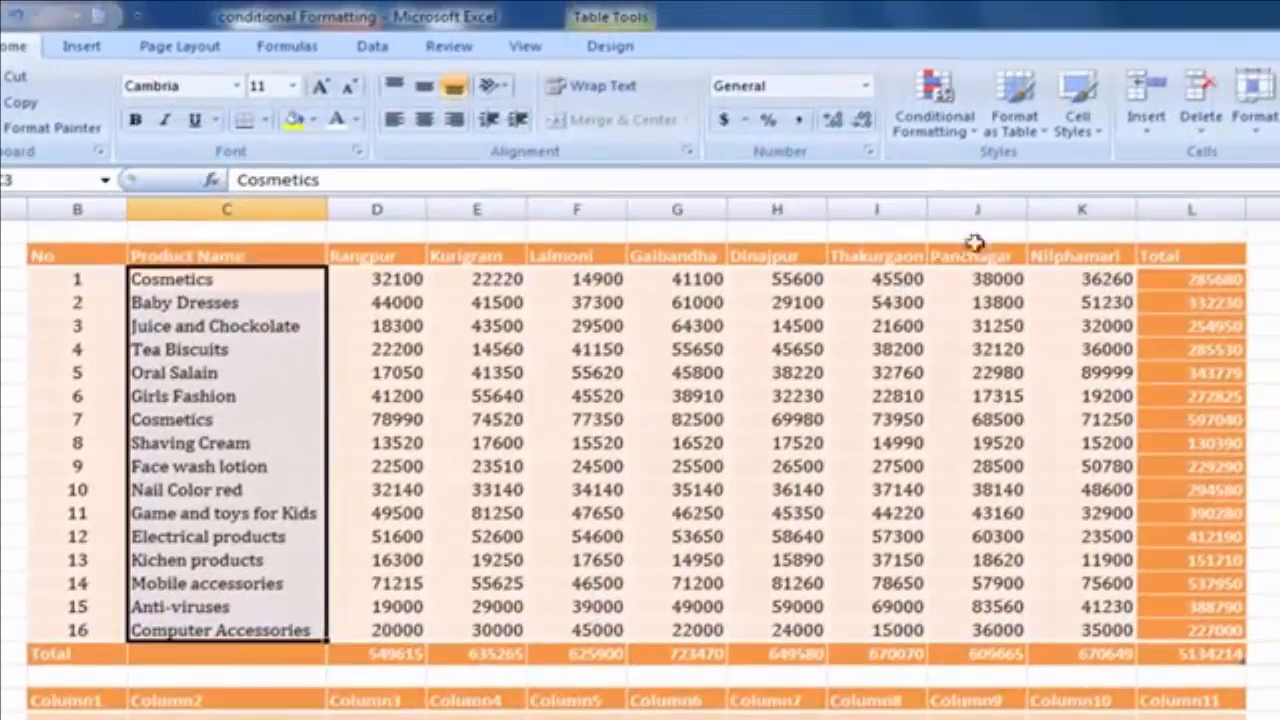
pyautogui.click(968, 133)
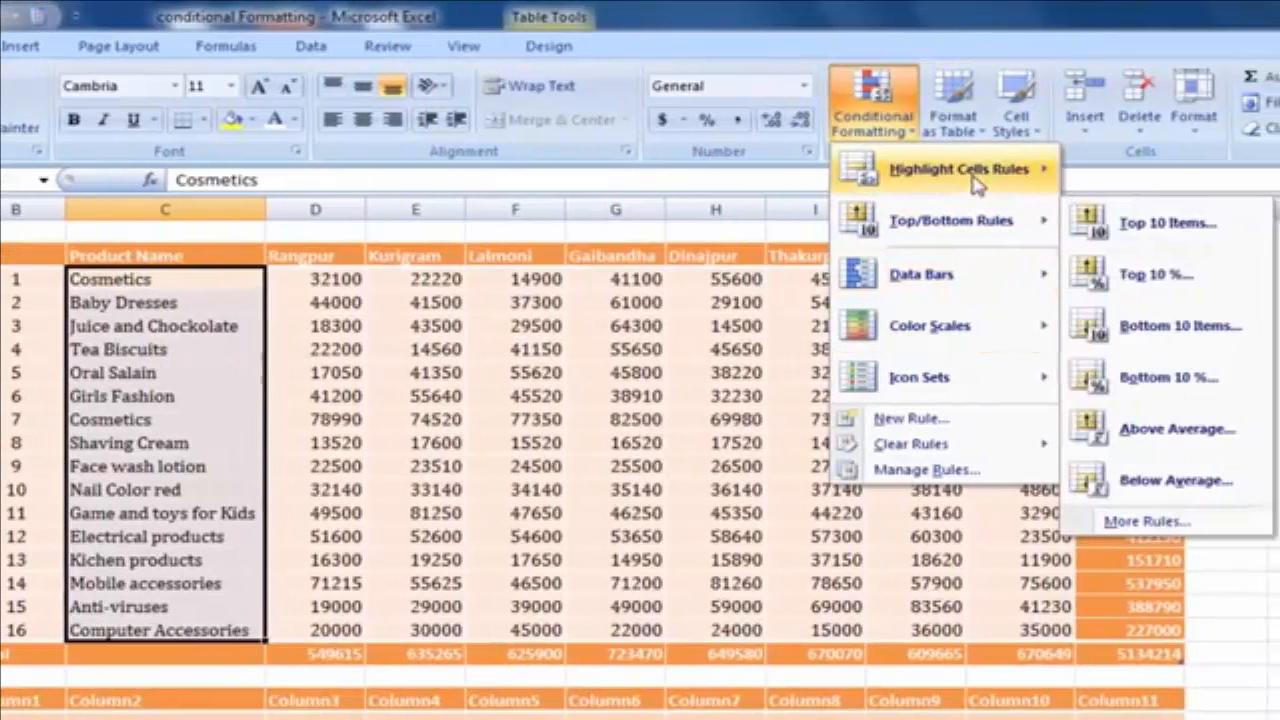
pyautogui.moveTo(1039, 181)
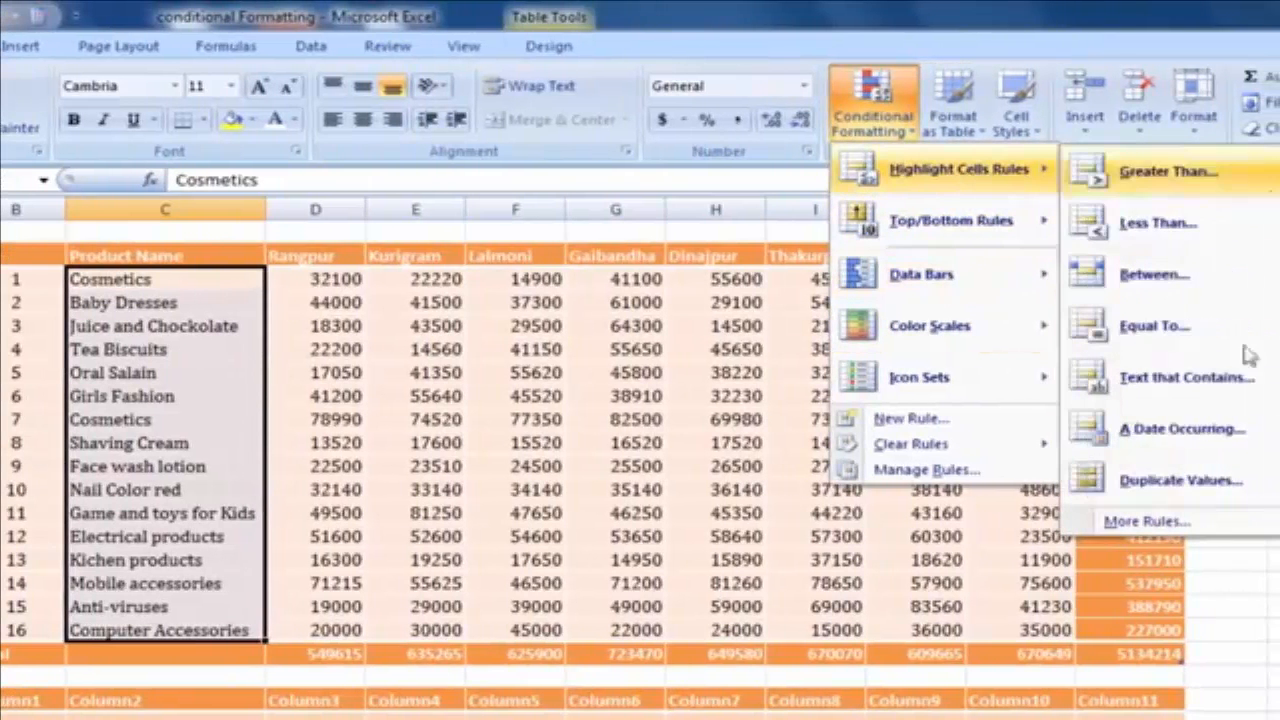
pyautogui.click(1213, 484)
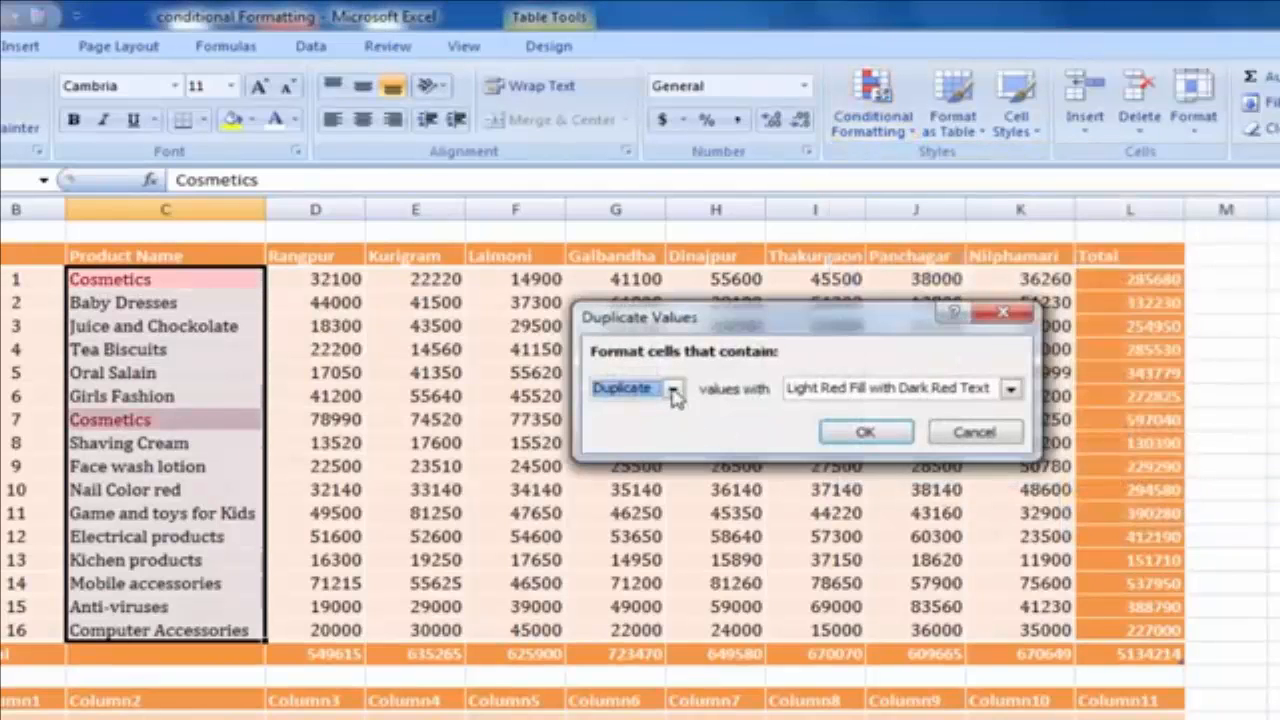
pyautogui.click(865, 435)
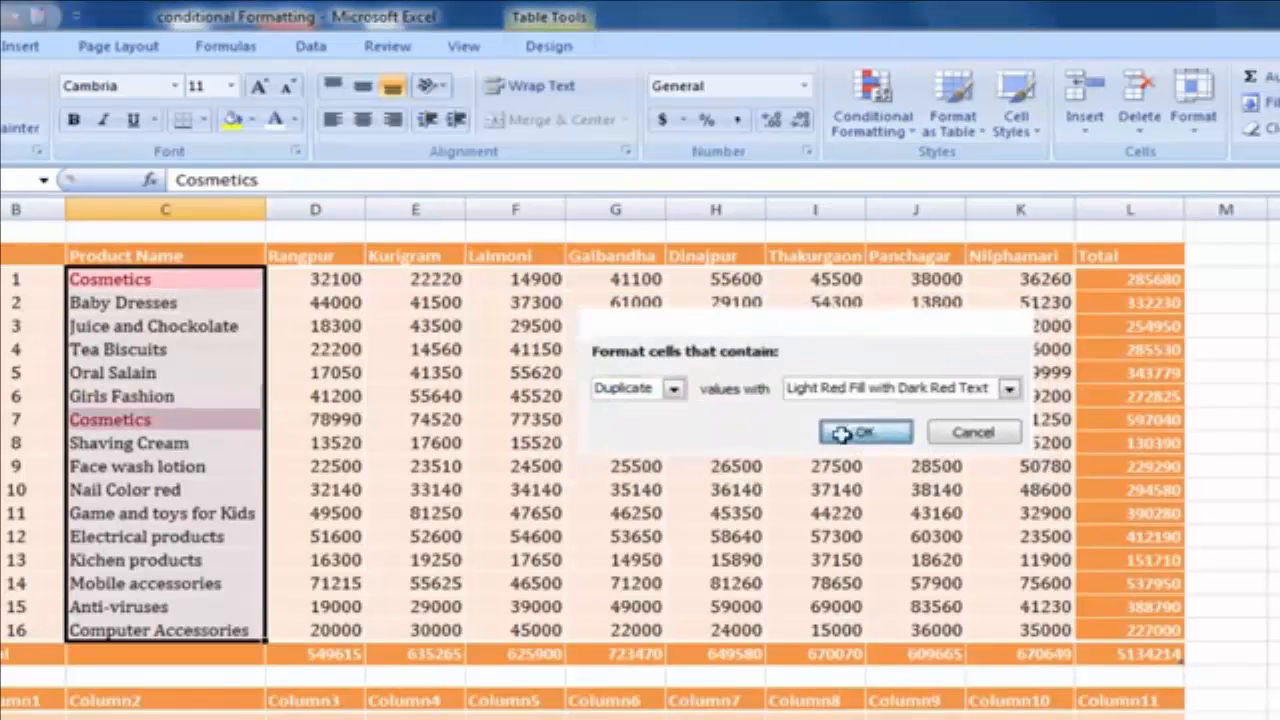
pyautogui.click(412, 420)
pyautogui.click(173, 284)
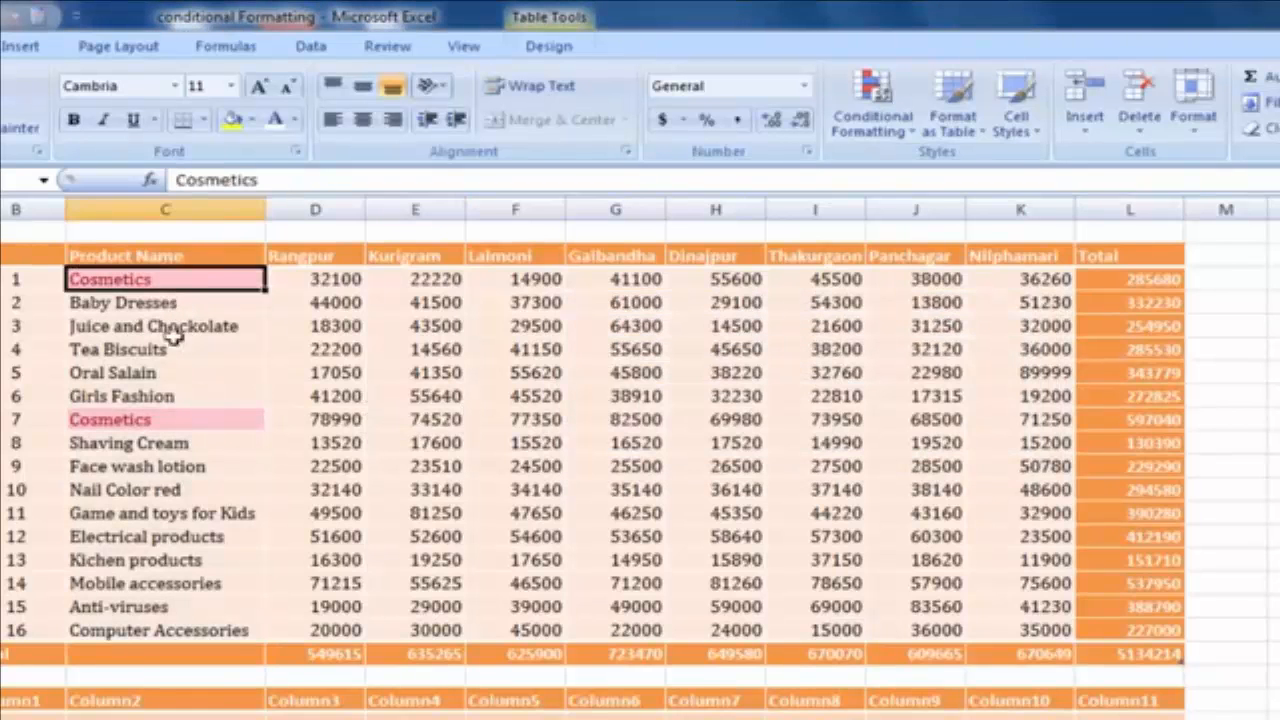
pyautogui.click(166, 420)
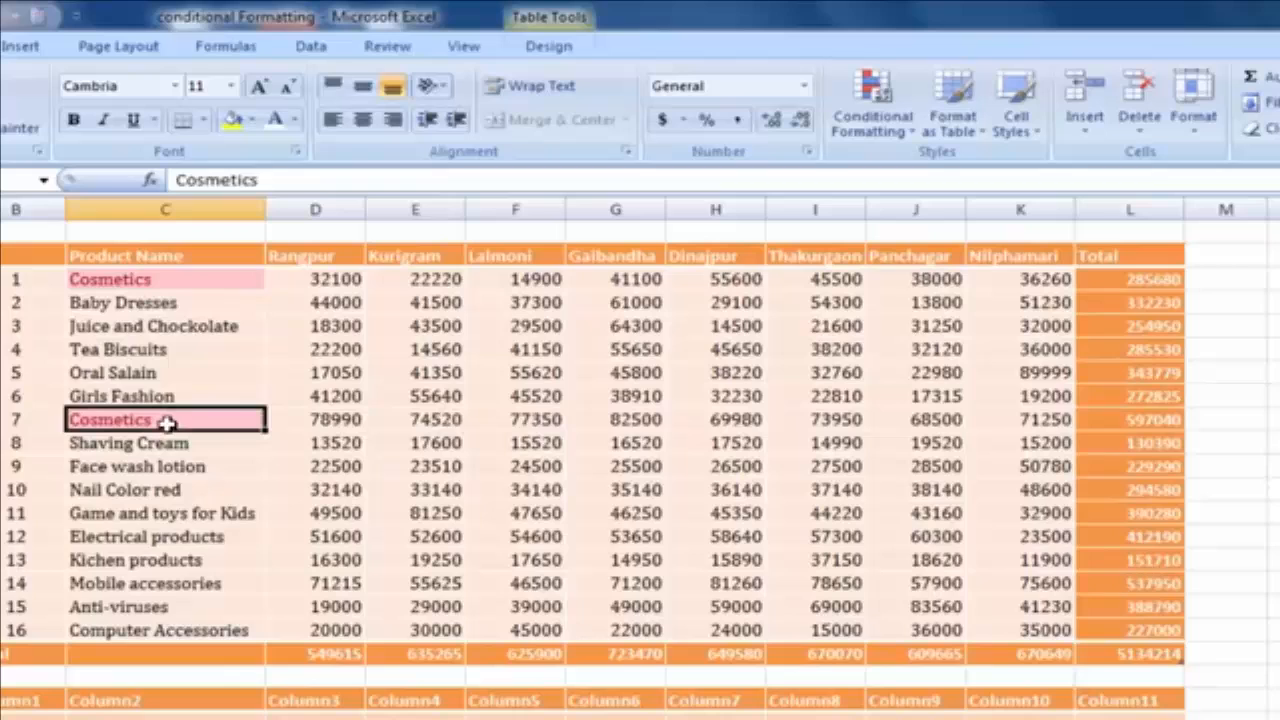
# Replace the Product Name of item 13 with Cosmetics and check the duplicate highlighting on the Cosmetics cells.
pyautogui.click(175, 562)
pyautogui.write('Co')
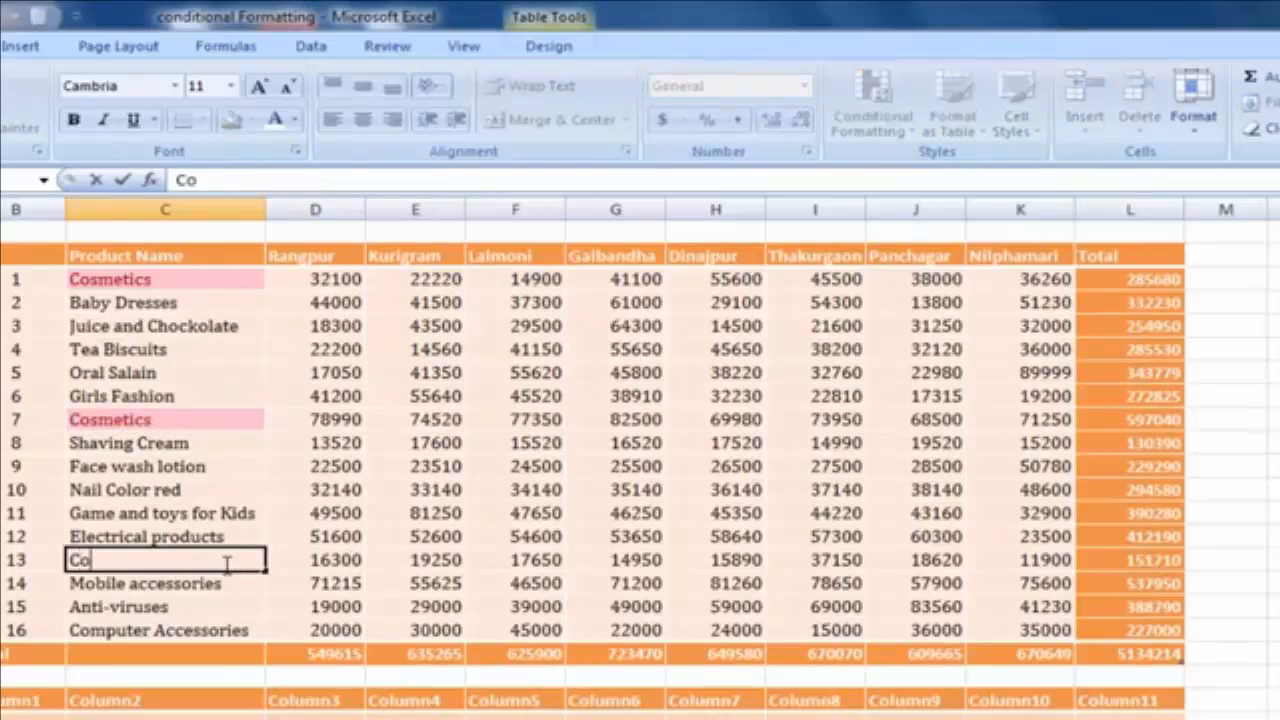
pyautogui.write('smetics')
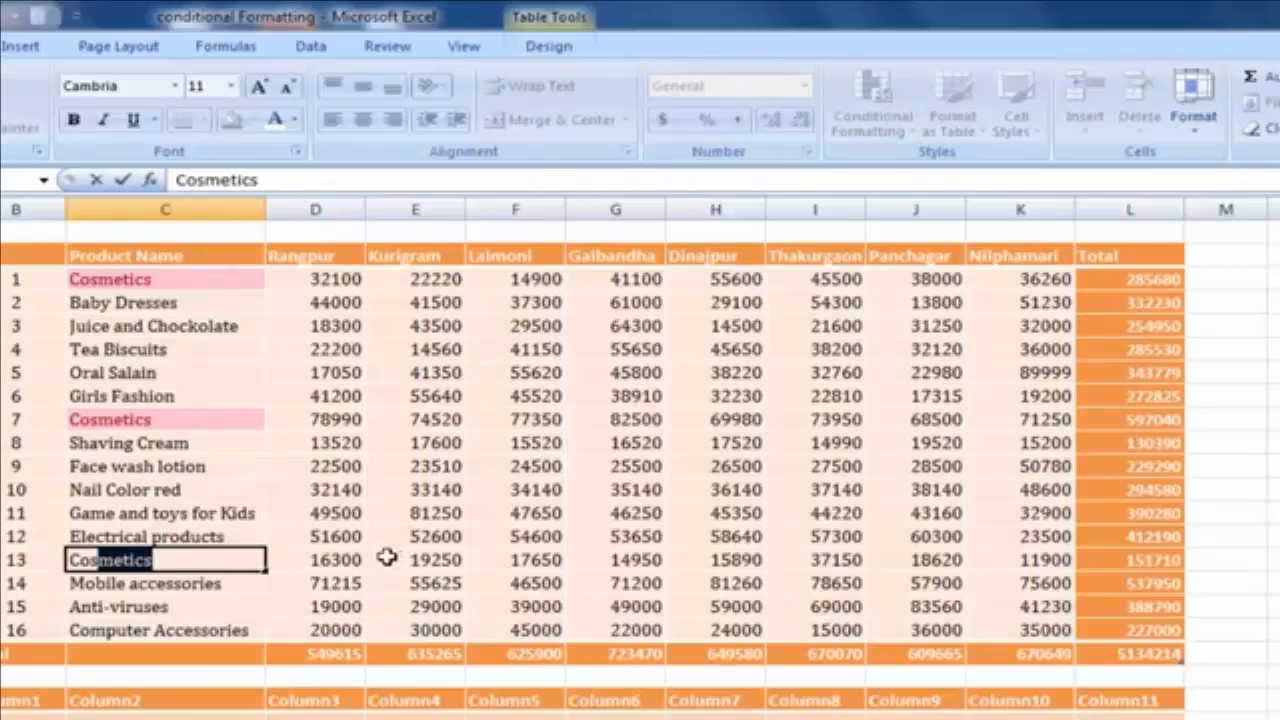
pyautogui.click(386, 557)
pyautogui.click(166, 420)
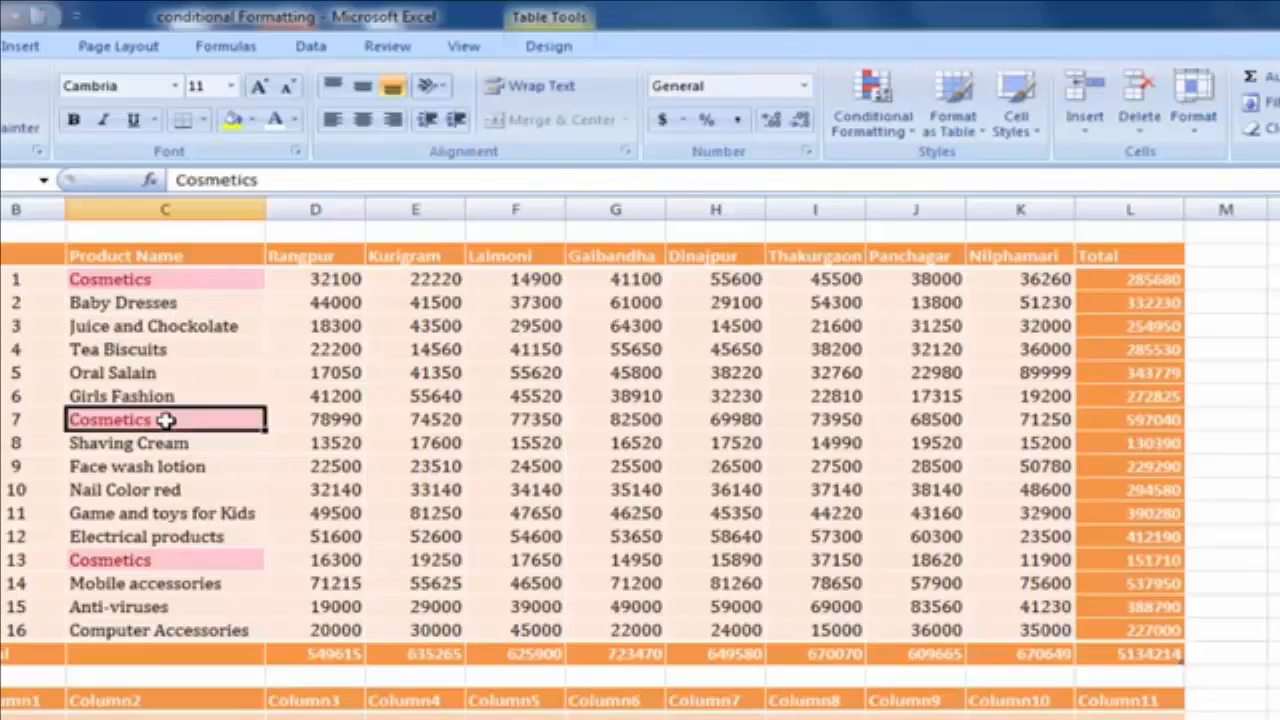
pyautogui.click(172, 560)
pyautogui.click(218, 305)
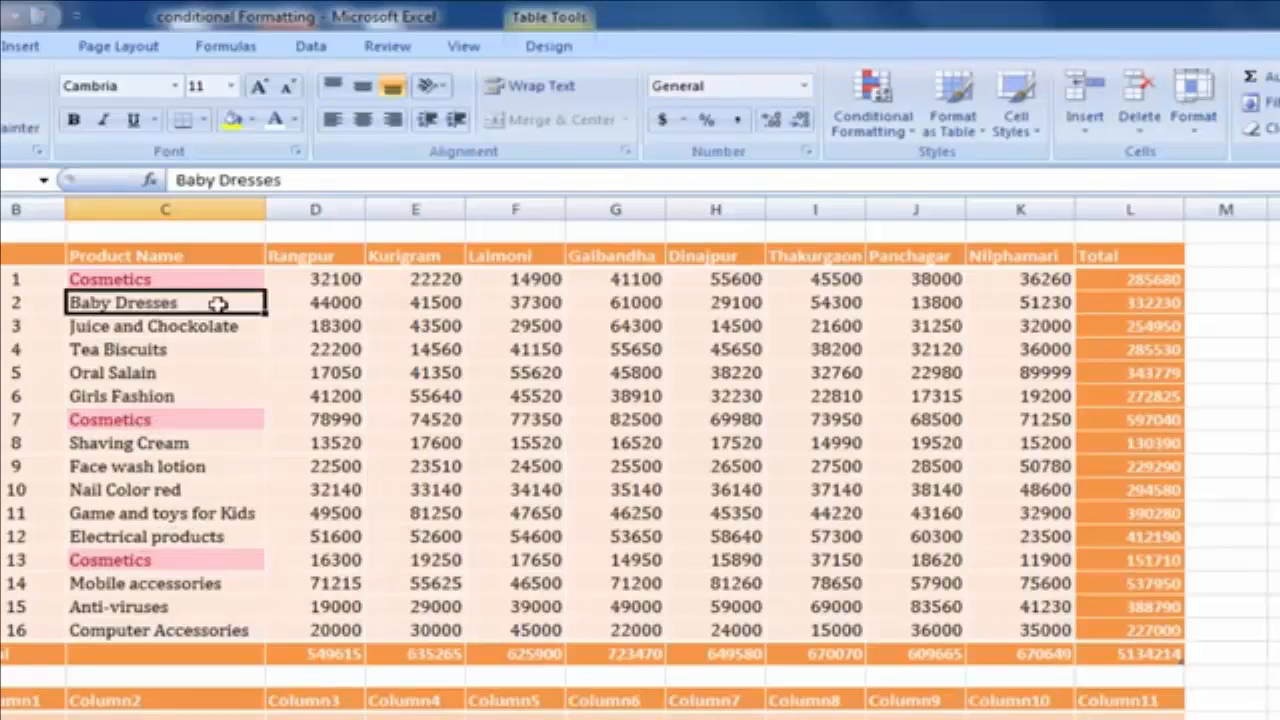
pyautogui.click(219, 283)
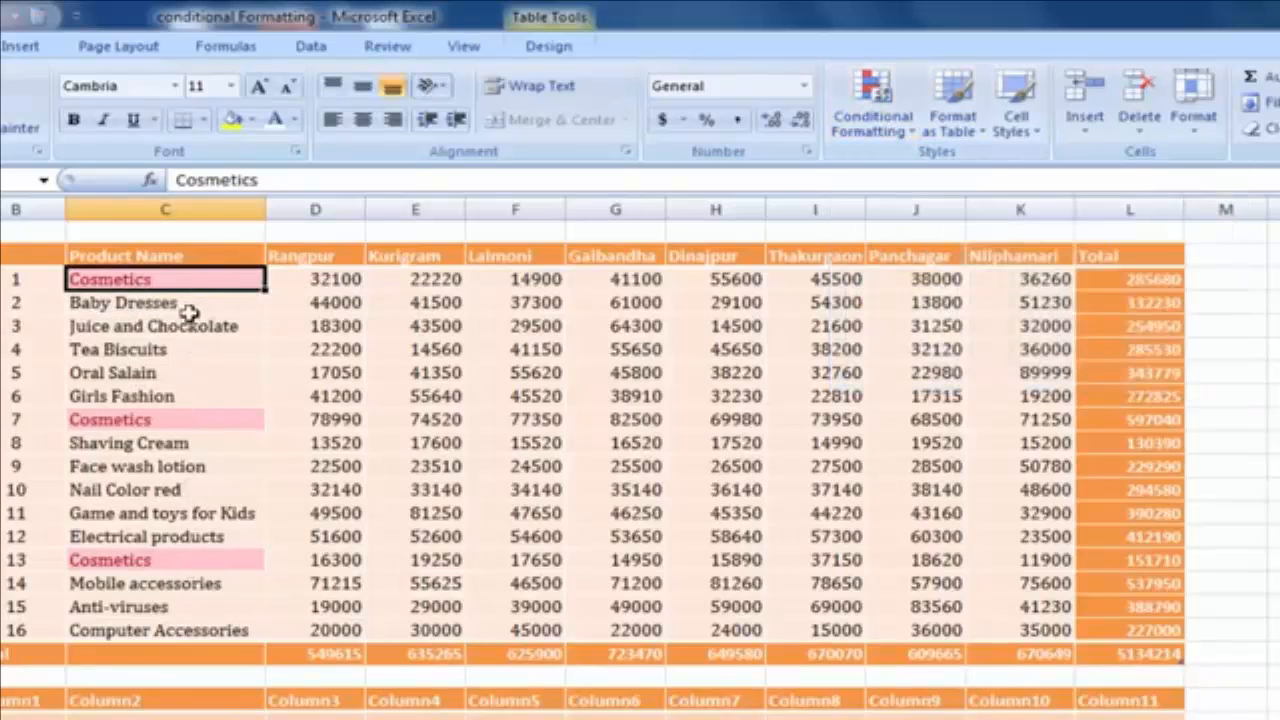
# Enable filtering on the sales table's header row.
pyautogui.click(423, 462)
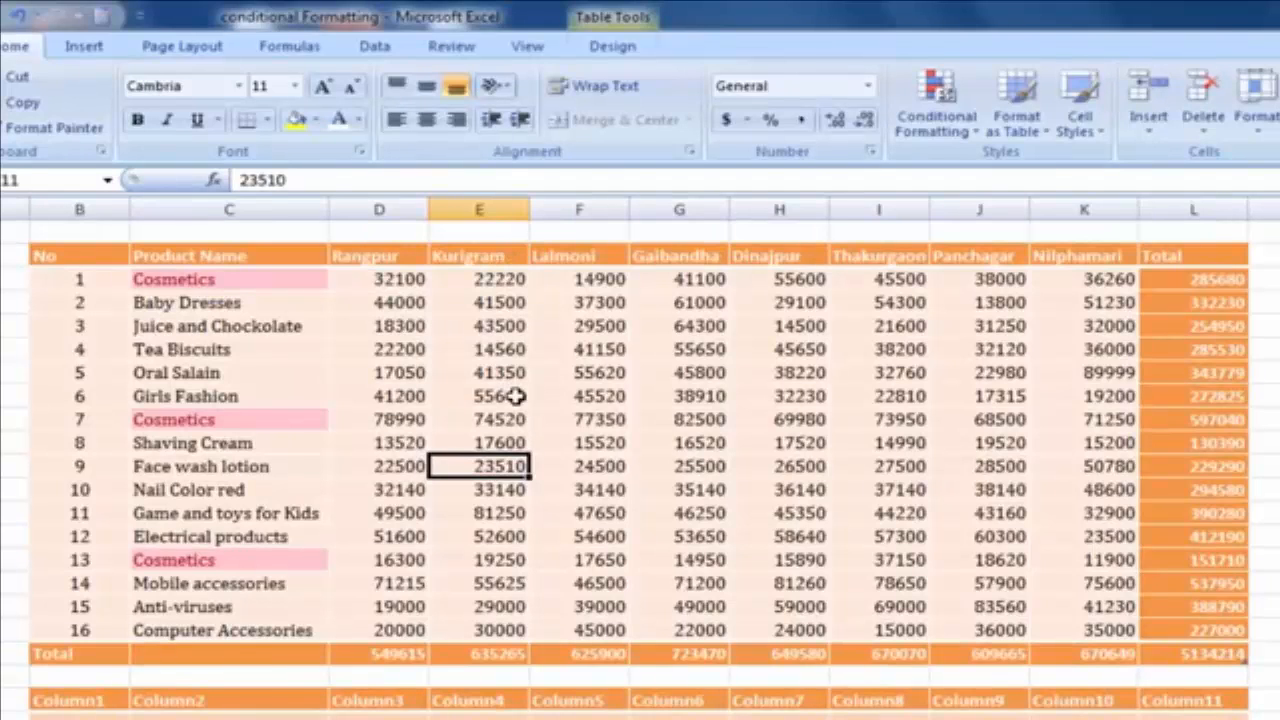
pyautogui.hotkey('ctrl', 'shift', 'l')
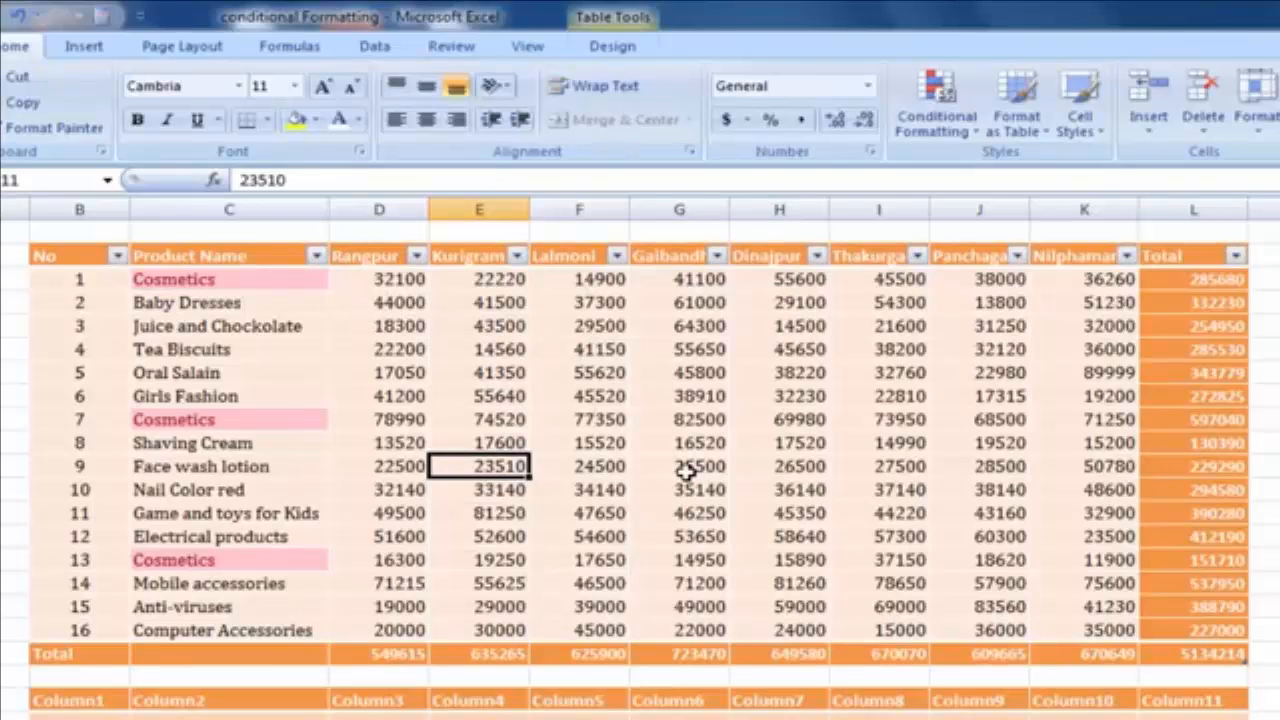
pyautogui.hotkey('ctrl', 'shift', 'l')
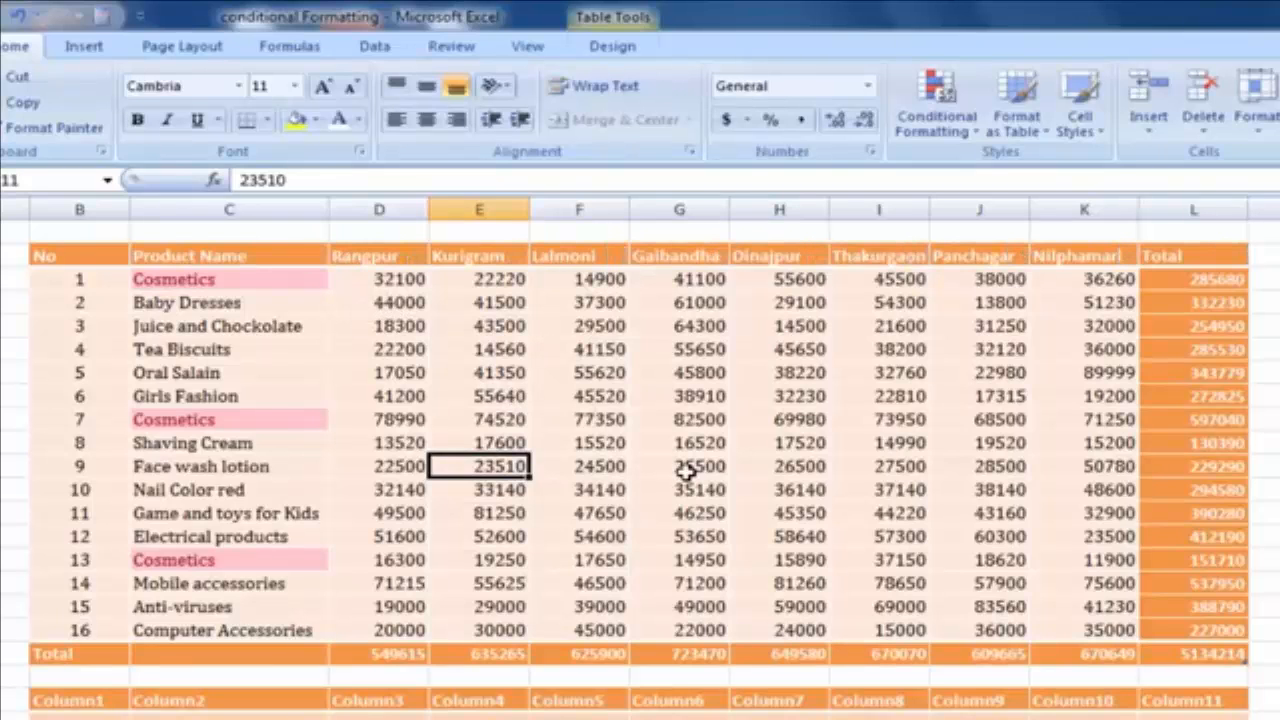
pyautogui.click(374, 46)
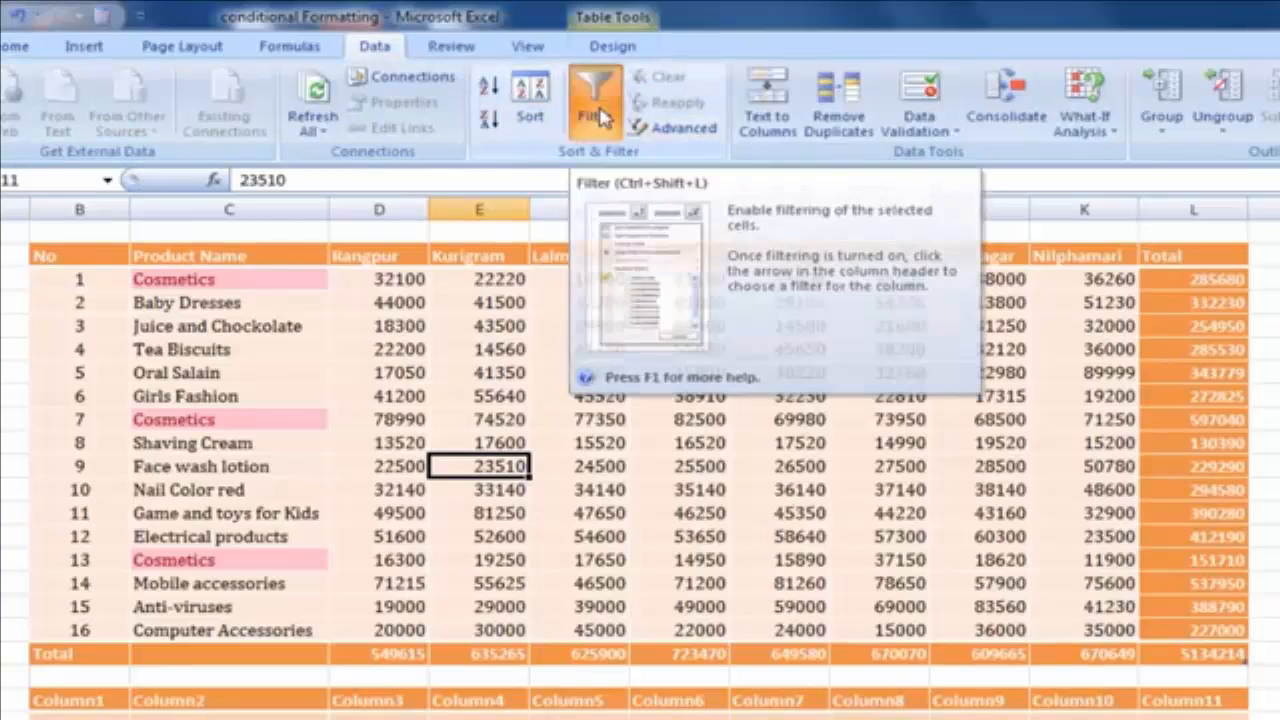
pyautogui.click(594, 105)
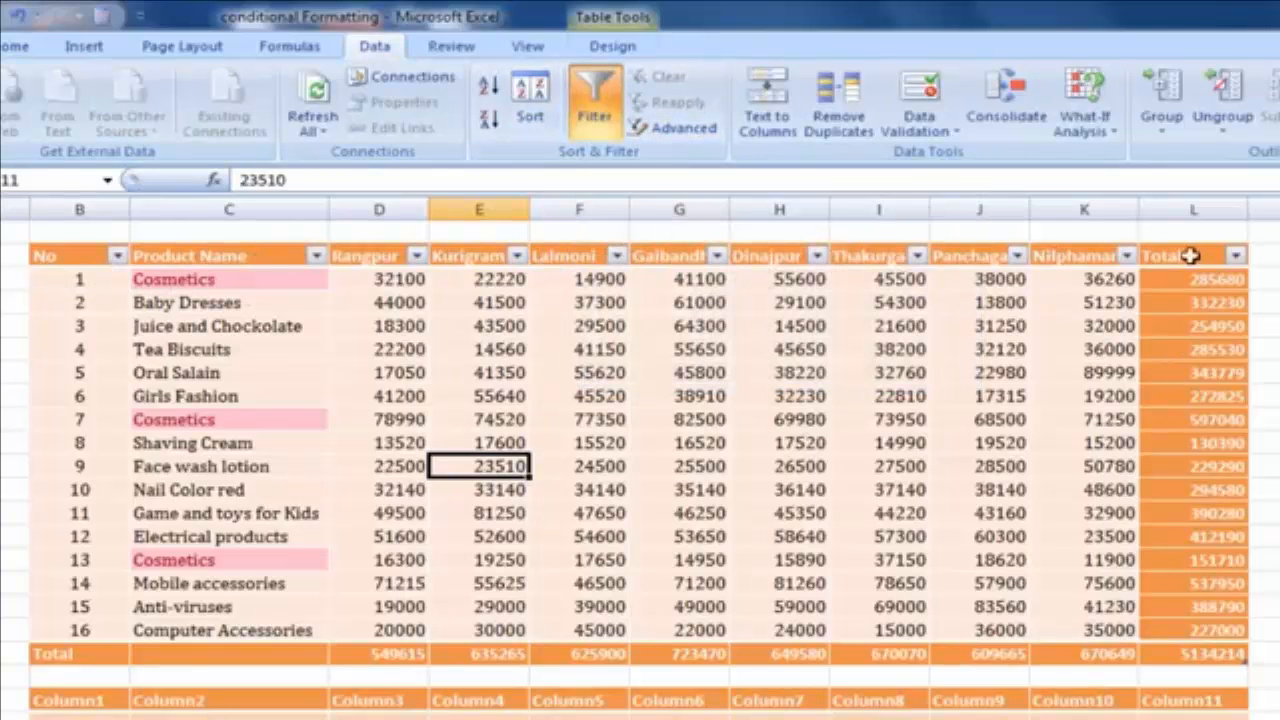
pyautogui.click(500, 372)
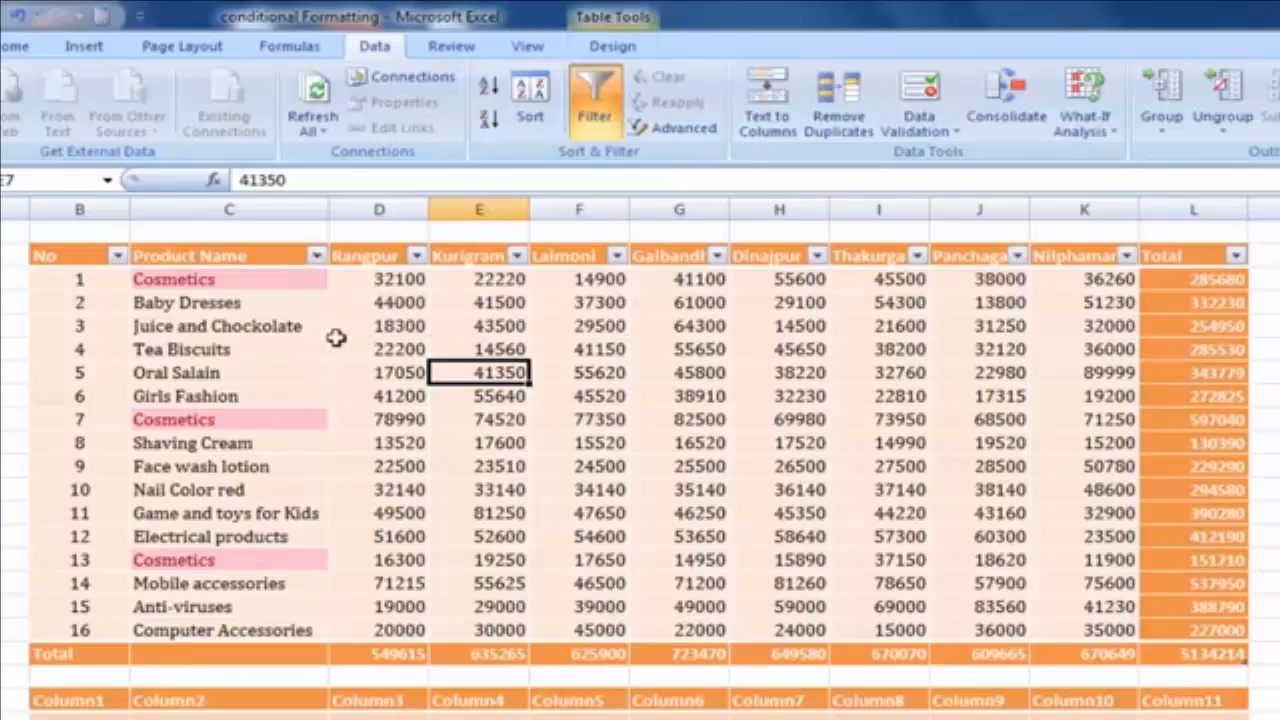
# Filter the Product Name column by the pink cell color and review the sales figures of the remaining rows.
pyautogui.click(316, 256)
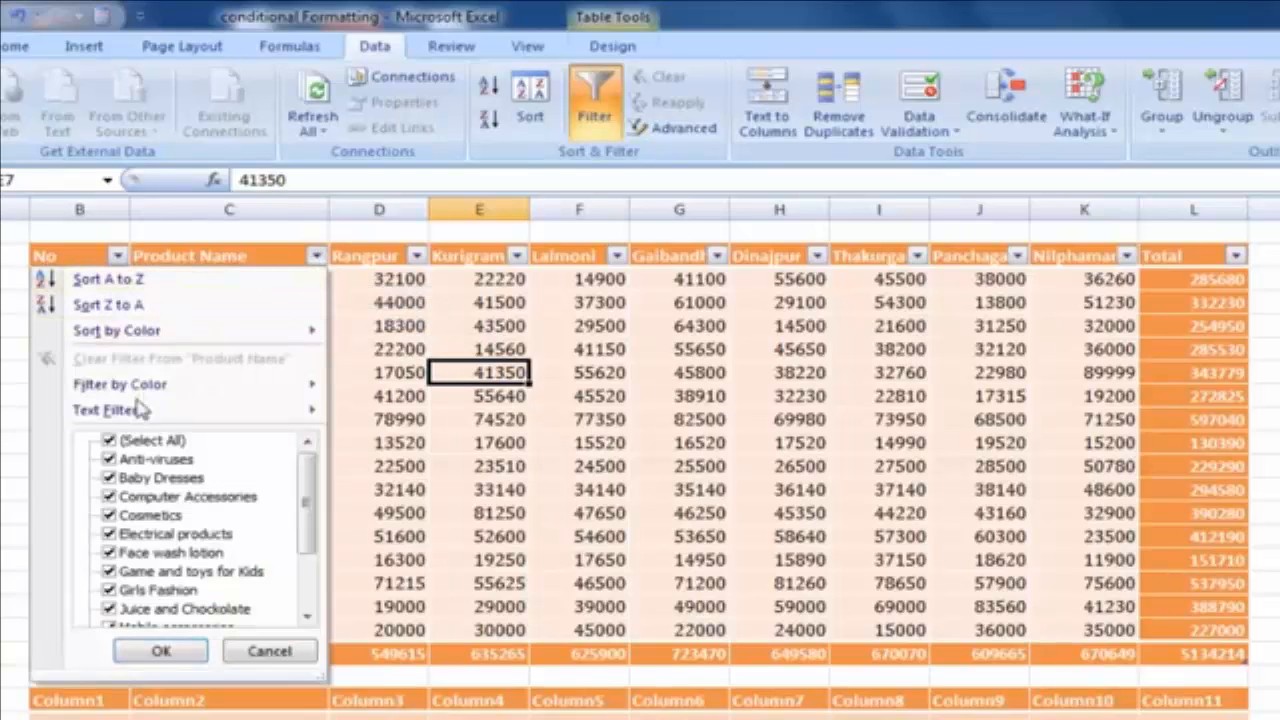
pyautogui.moveTo(120, 396)
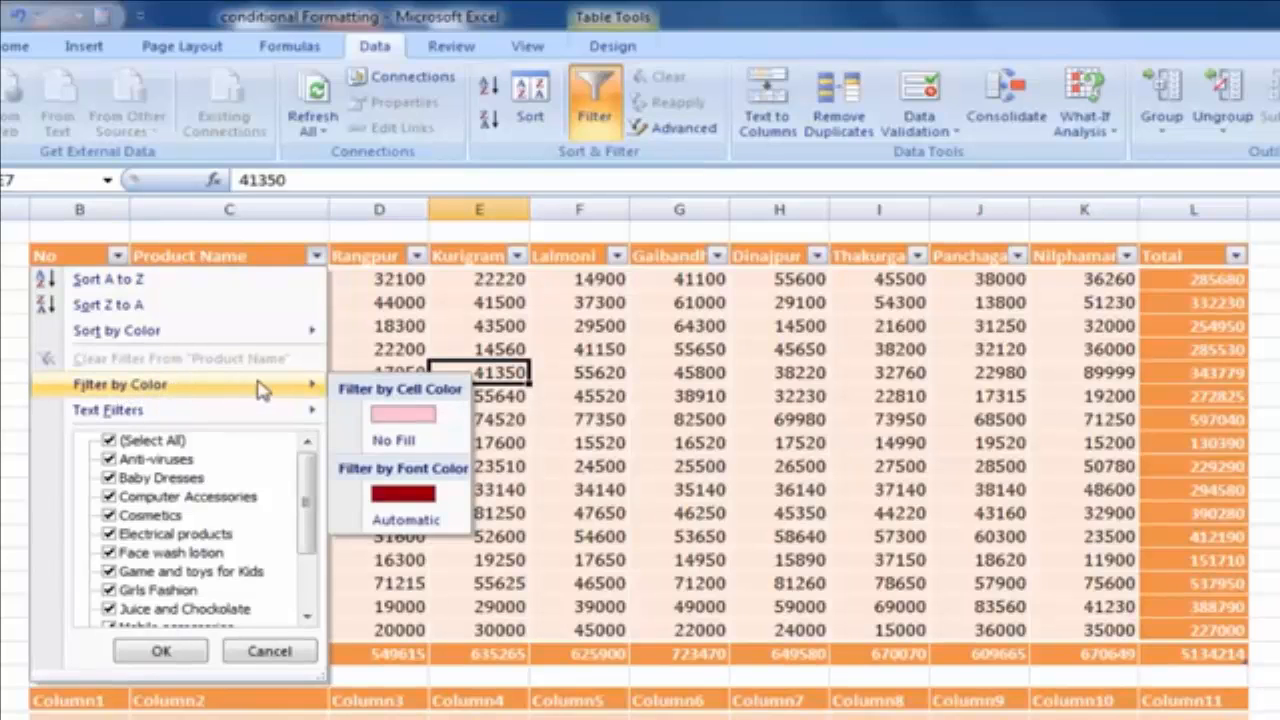
pyautogui.click(413, 418)
pyautogui.click(606, 303)
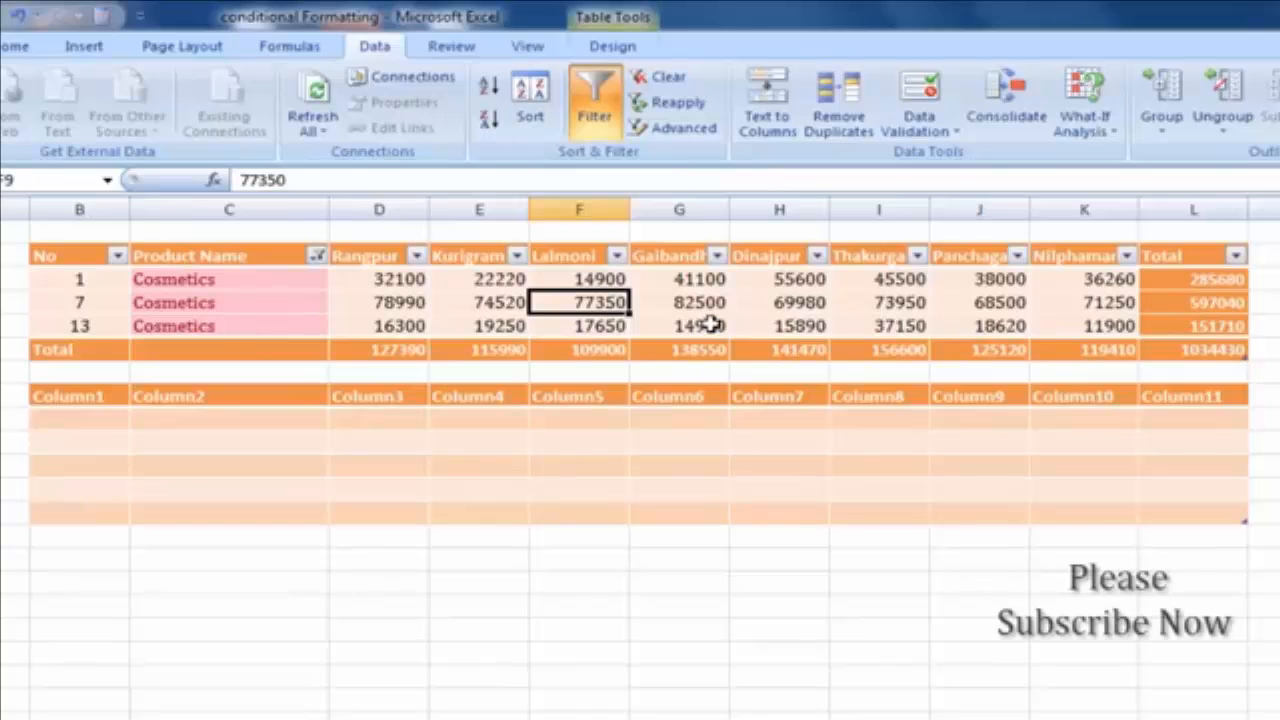
pyautogui.click(757, 303)
pyautogui.moveTo(706, 277); pyautogui.dragTo(705, 322)
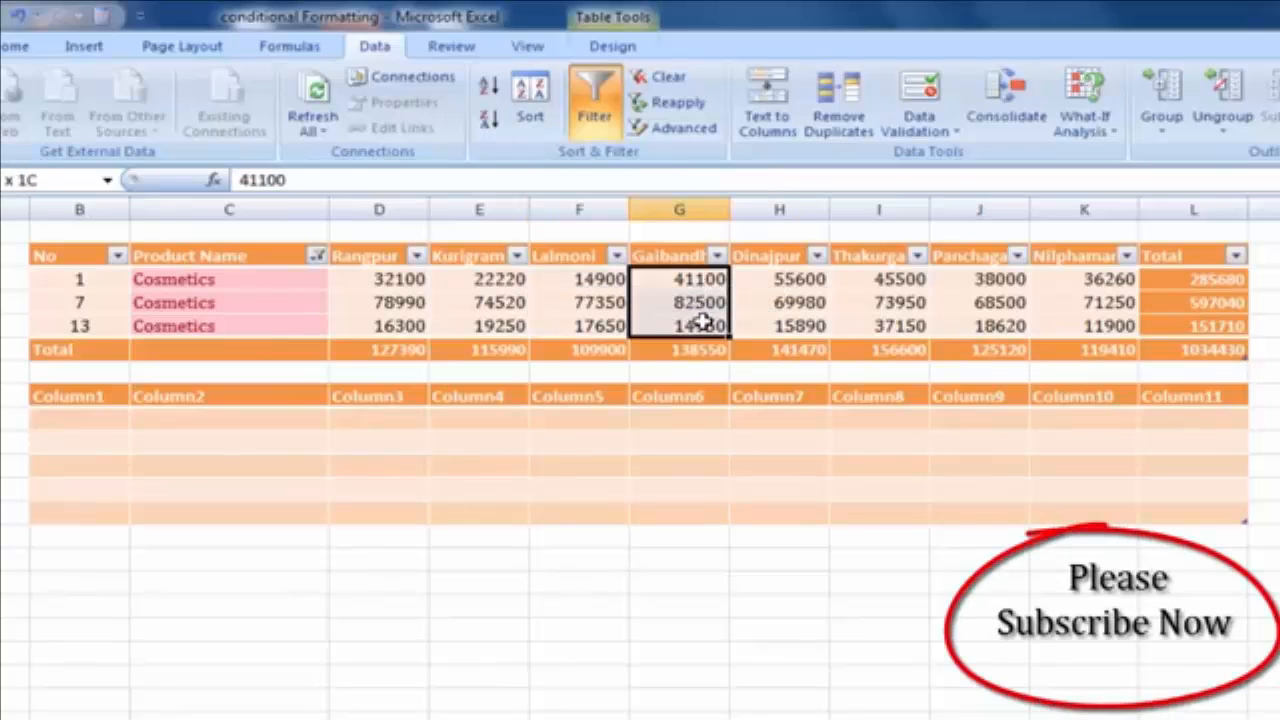
pyautogui.moveTo(400, 285); pyautogui.dragTo(1000, 300)
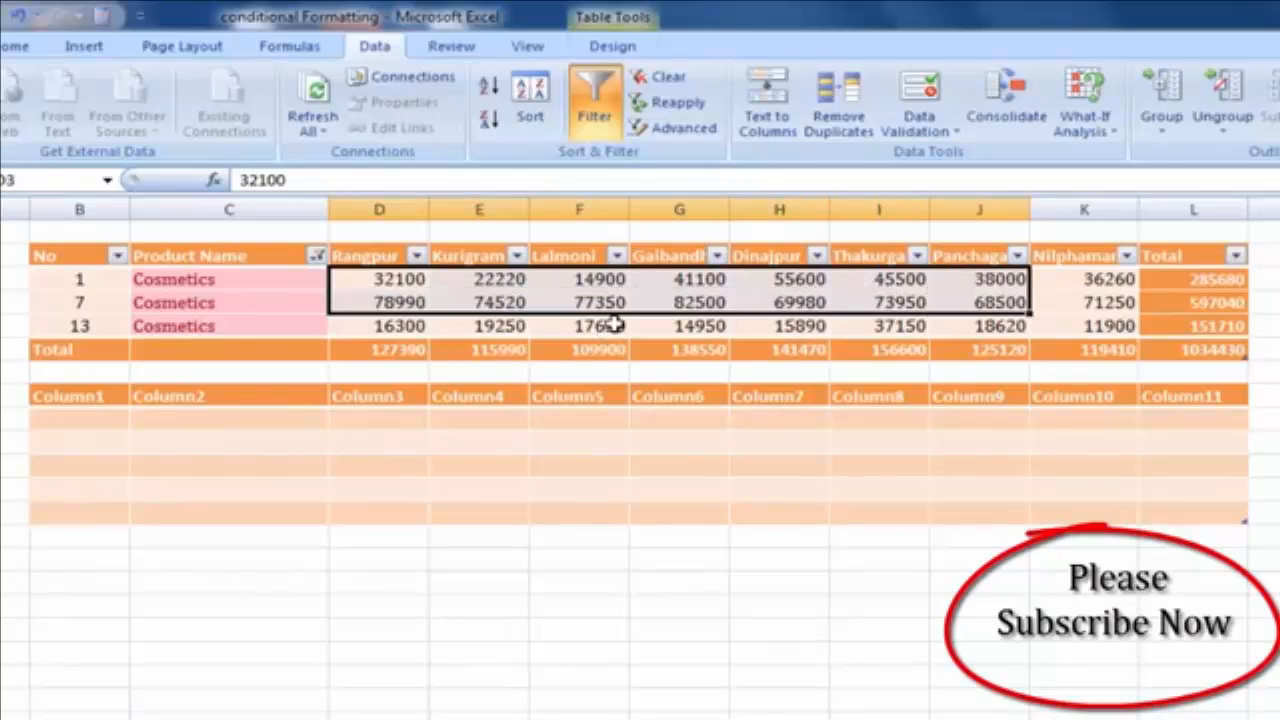
pyautogui.click(612, 325)
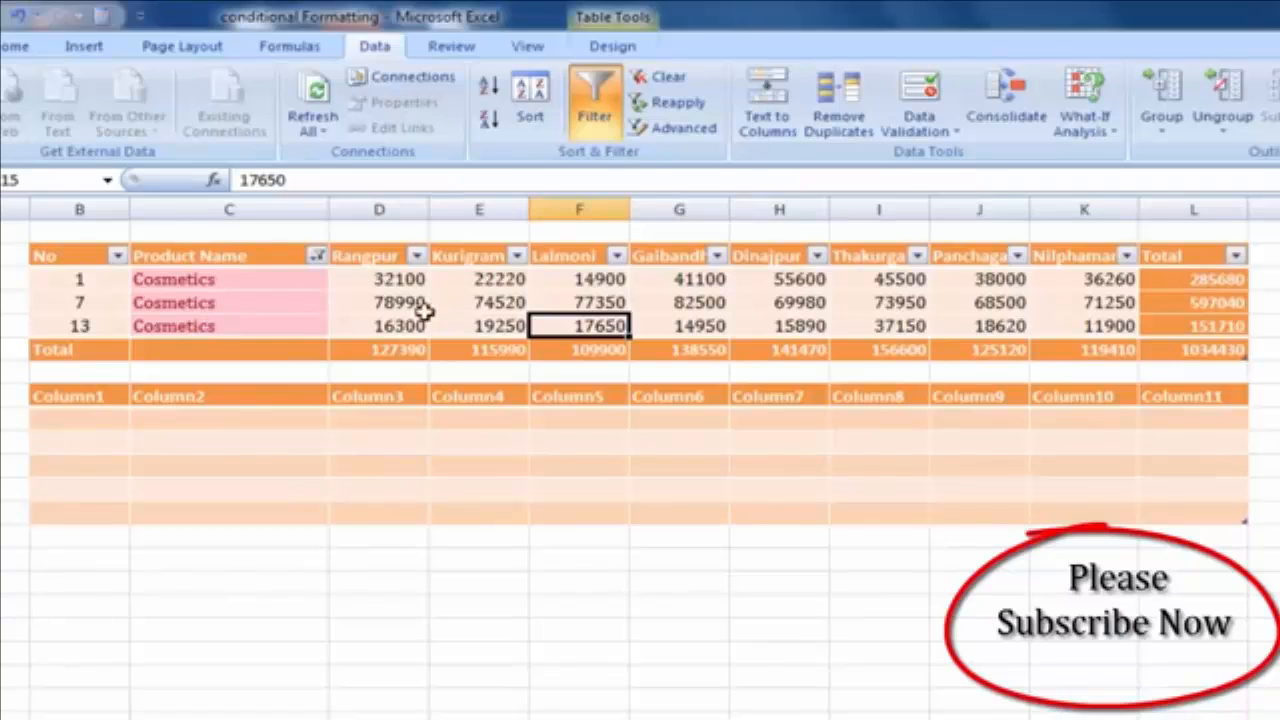
pyautogui.click(784, 320)
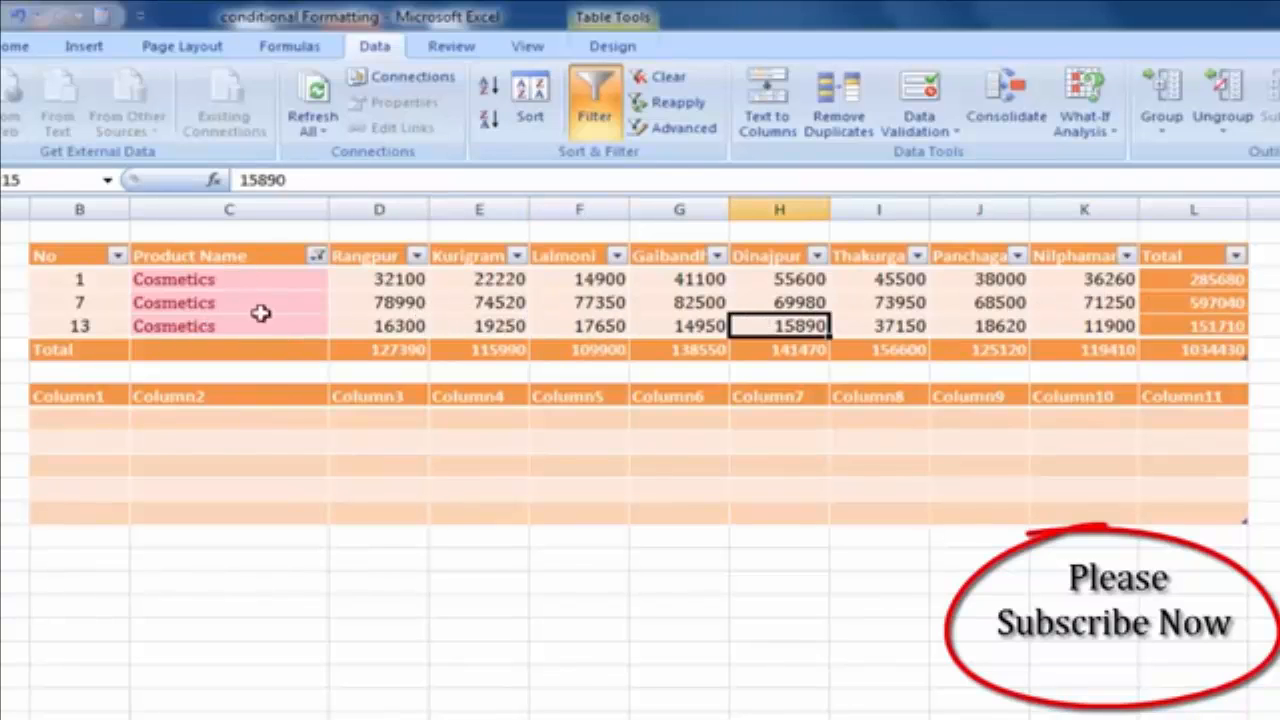
# Clear the filter from the Product Name column.
pyautogui.click(318, 258)
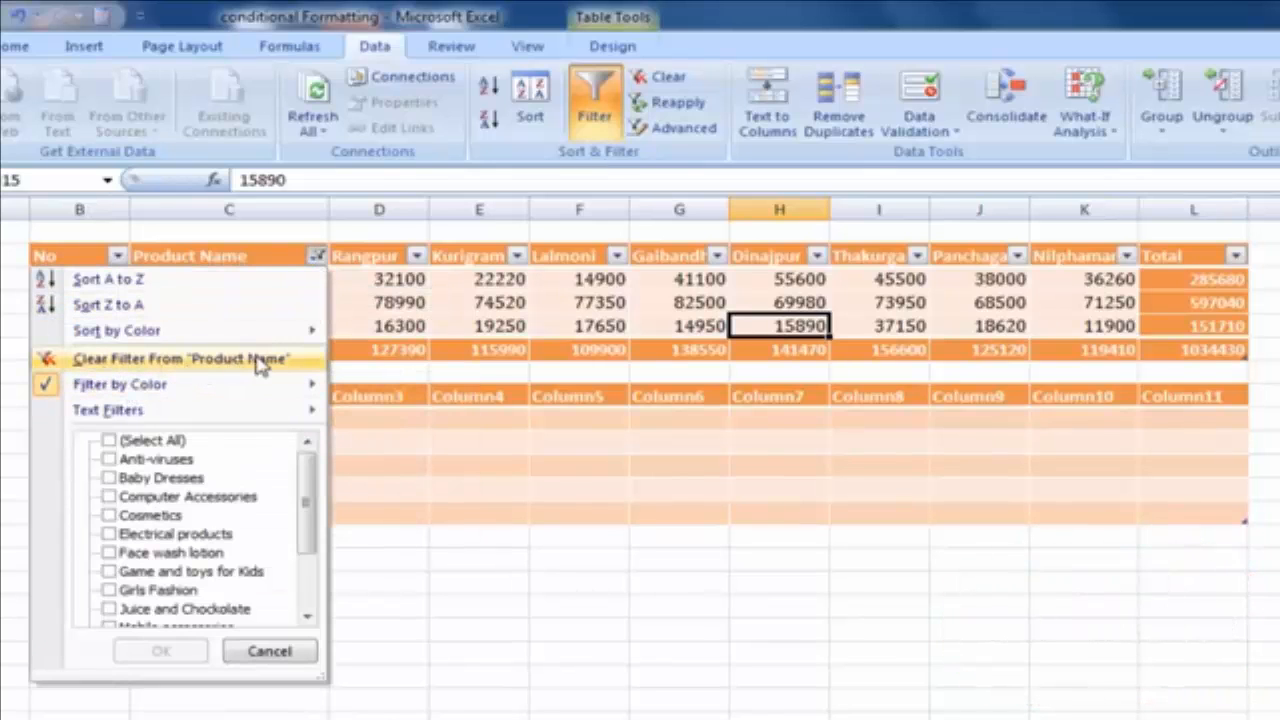
pyautogui.click(175, 367)
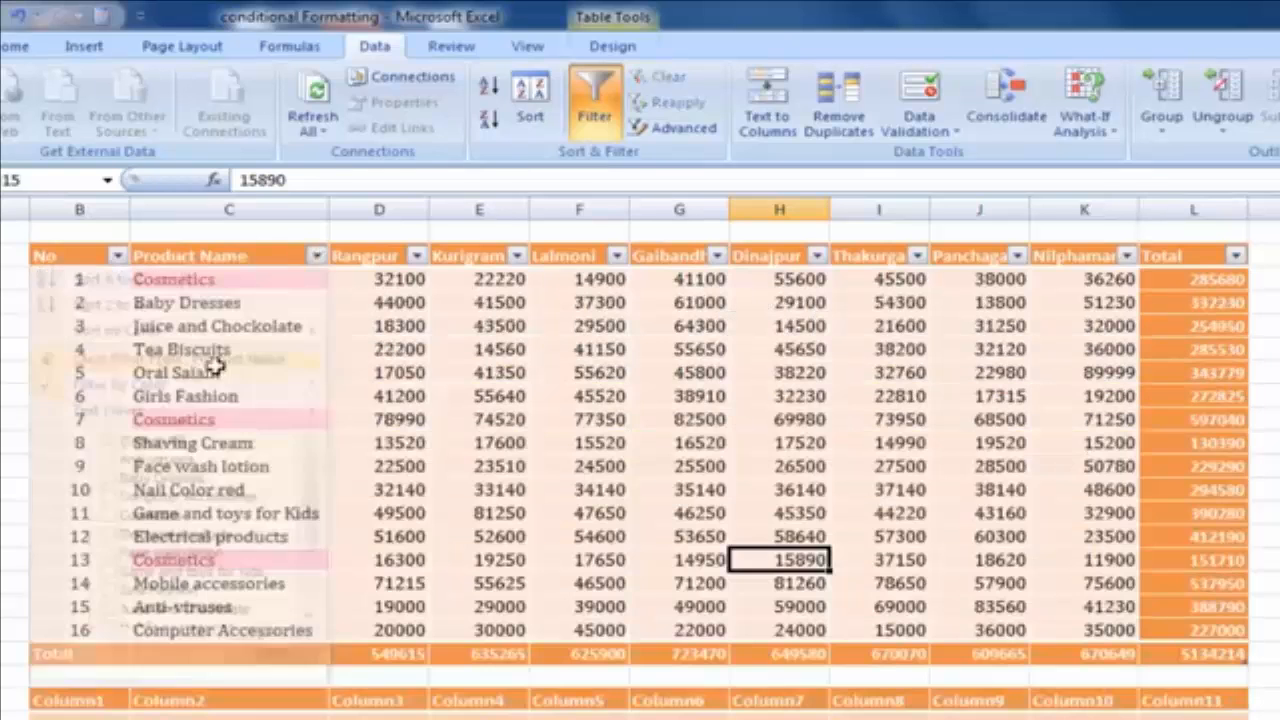
pyautogui.click(479, 302)
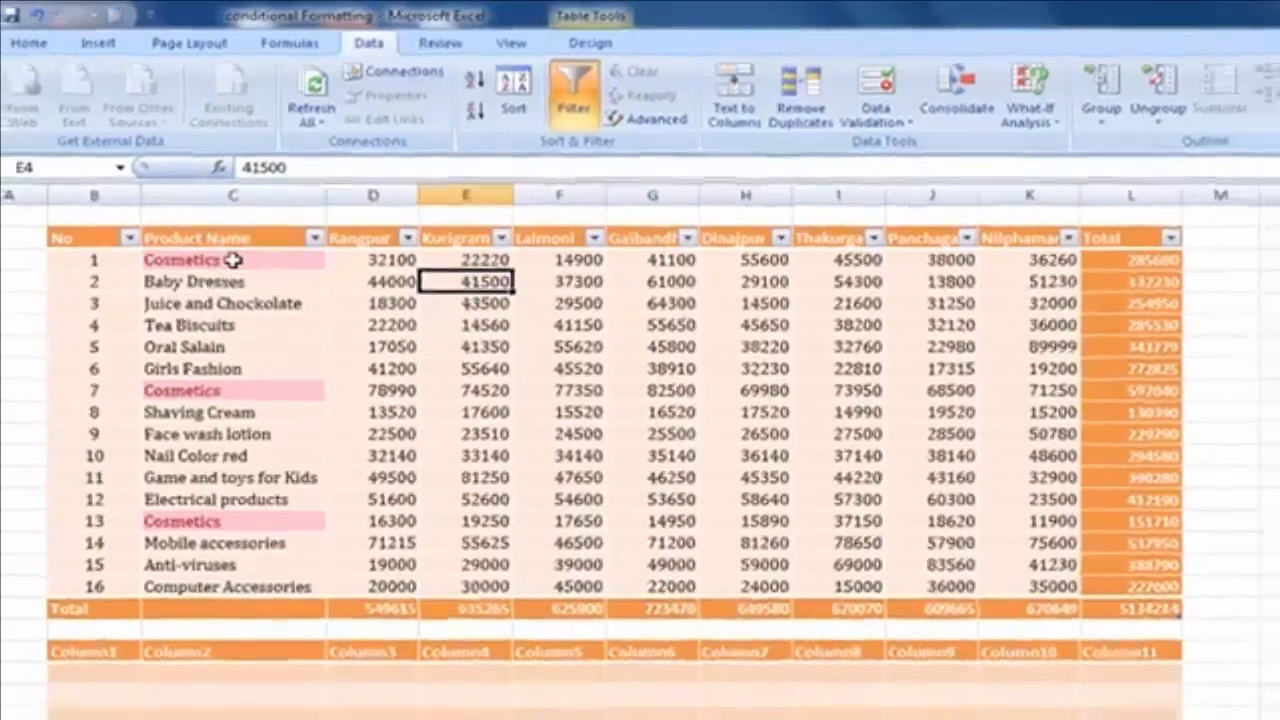
# Clear the conditional formatting rules from the 16 product name cells, C3 to C18.
pyautogui.moveTo(228, 279); pyautogui.dragTo(239, 626)
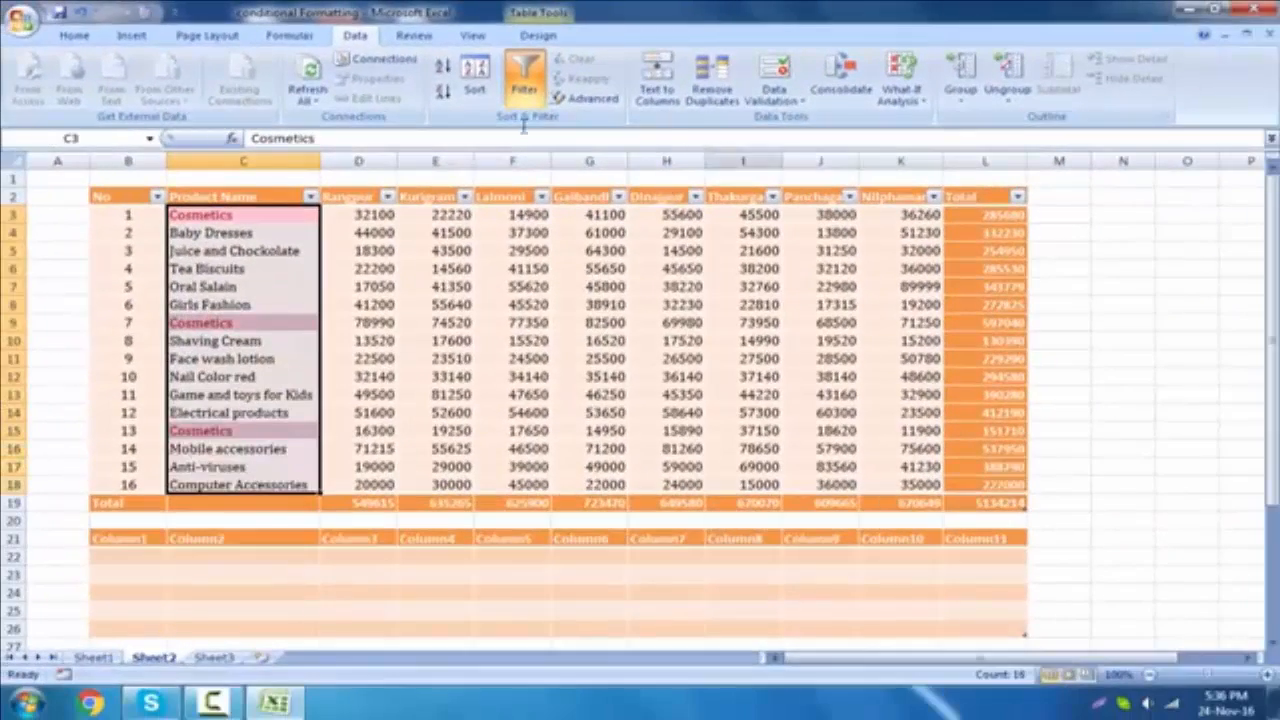
pyautogui.click(80, 37)
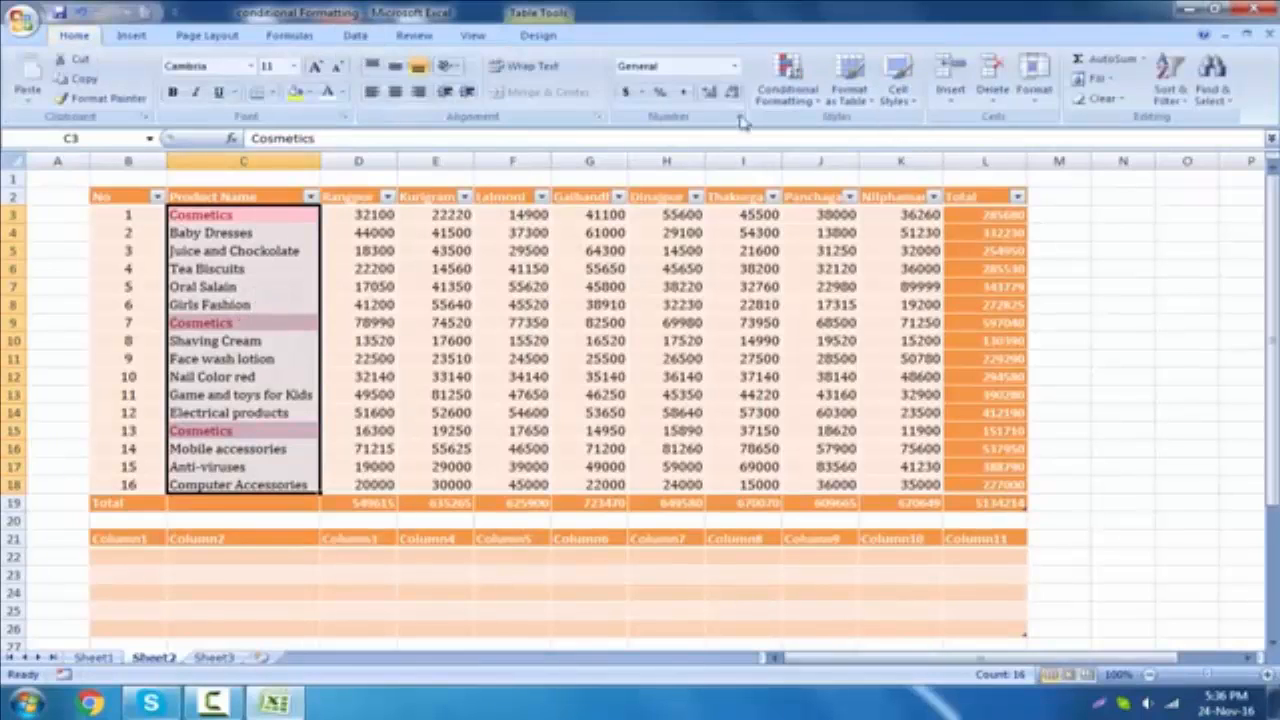
pyautogui.click(800, 98)
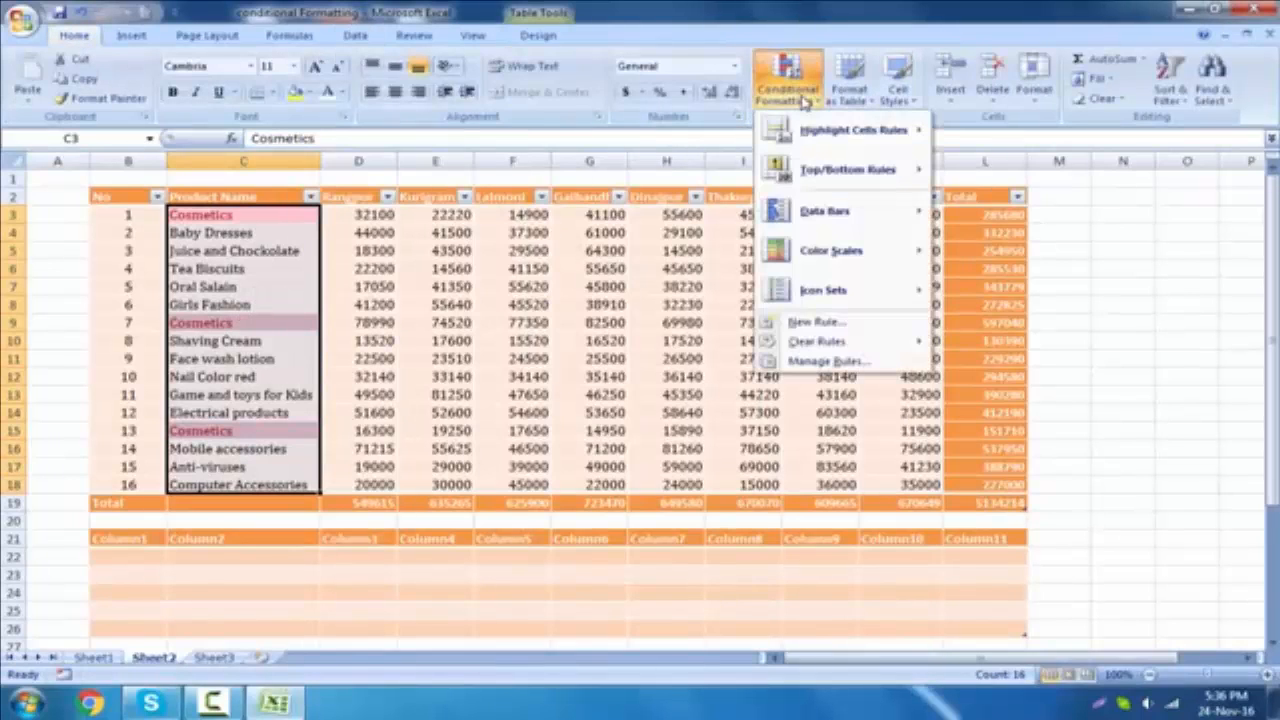
pyautogui.moveTo(846, 345)
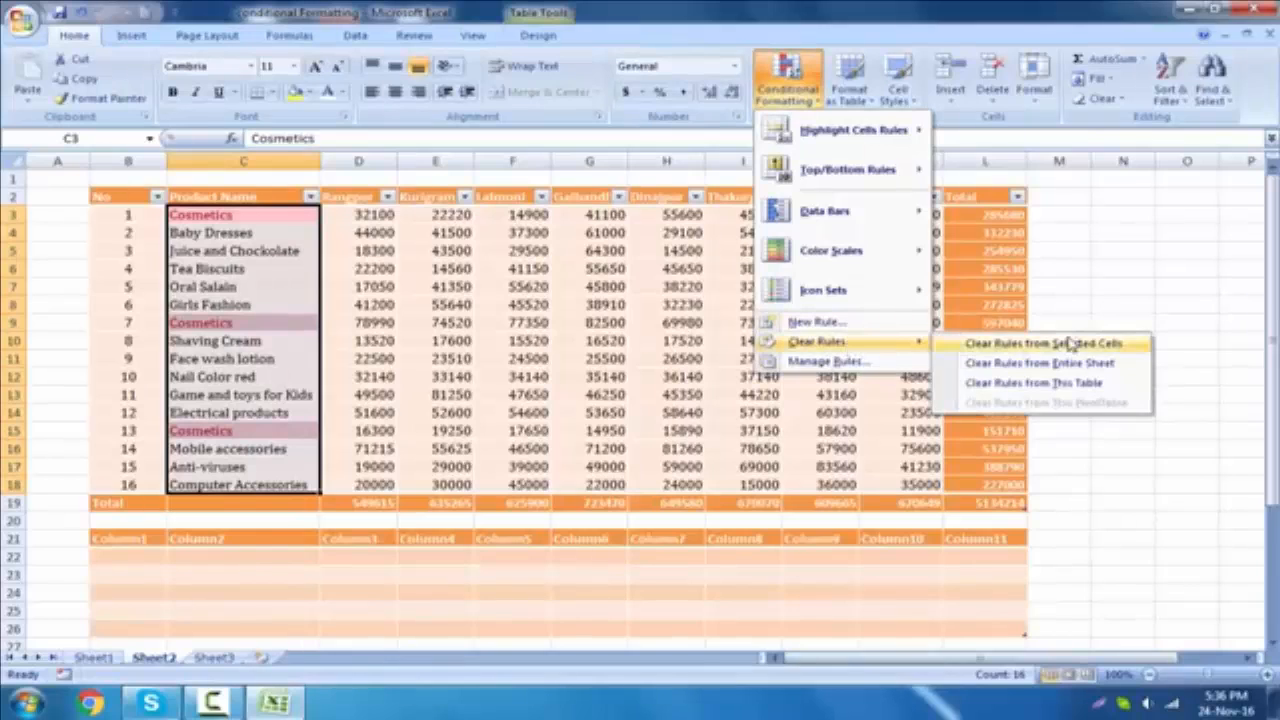
pyautogui.click(975, 344)
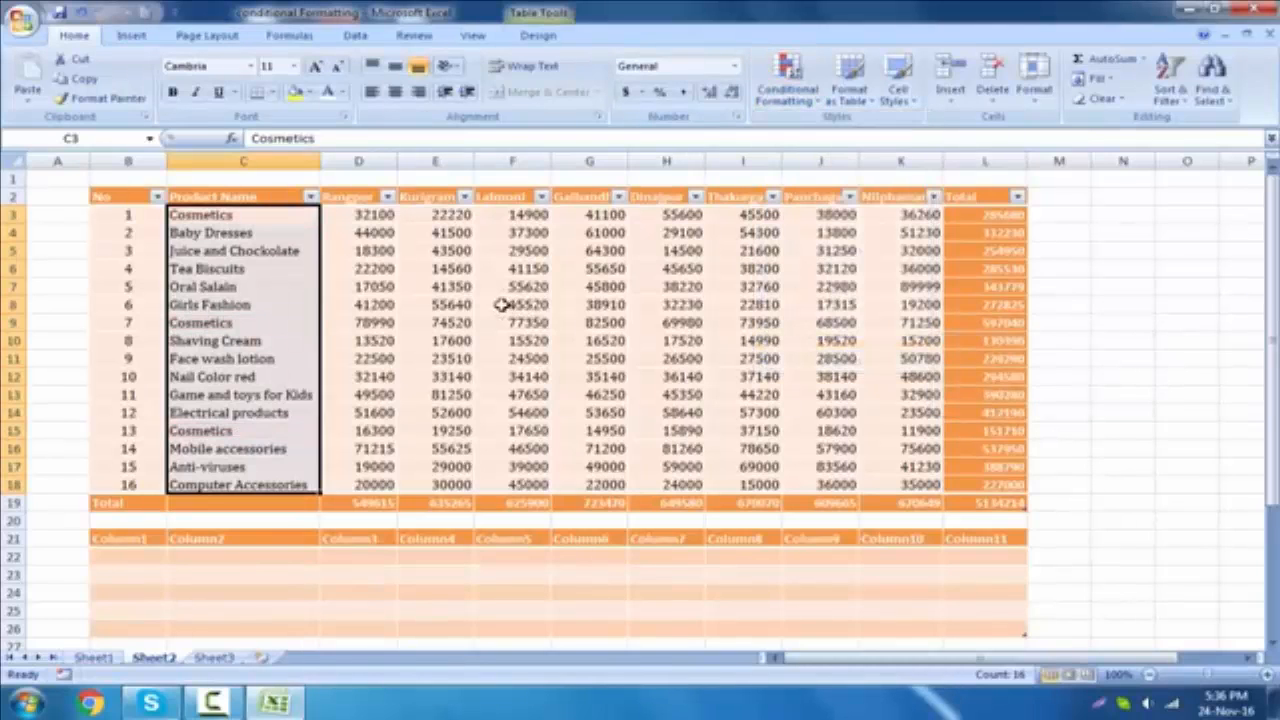
pyautogui.click(505, 304)
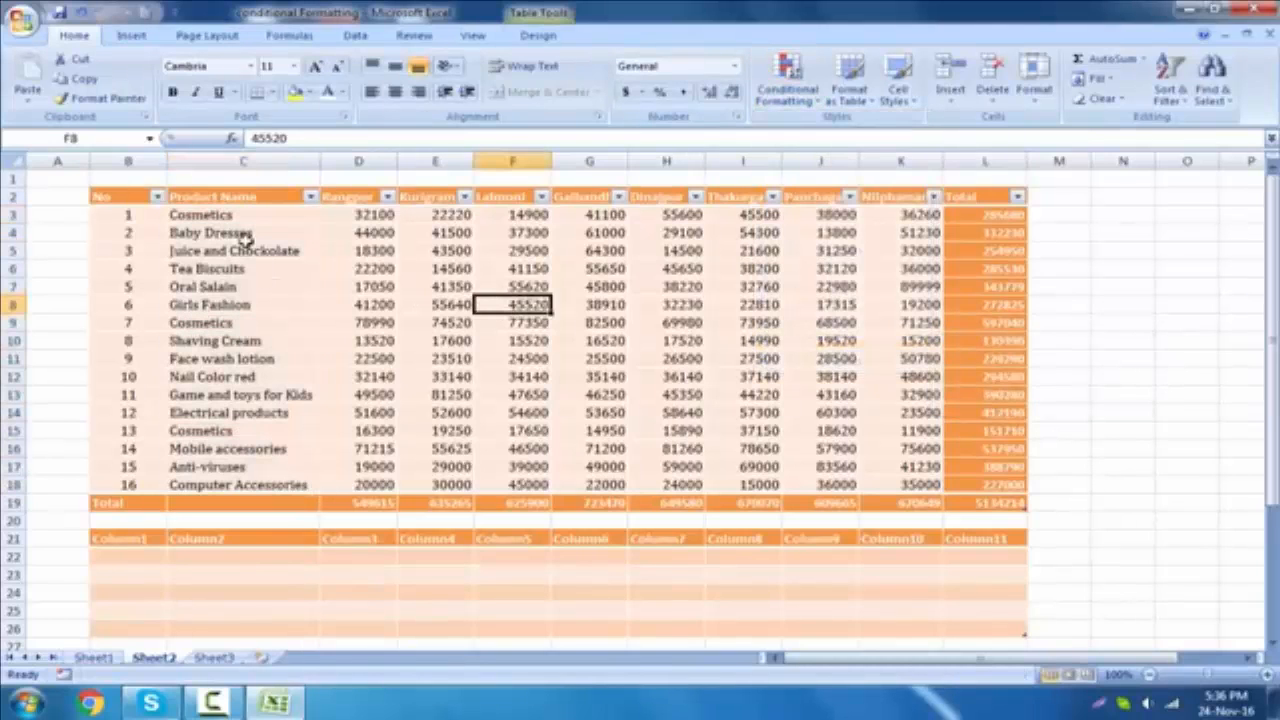
pyautogui.click(660, 286)
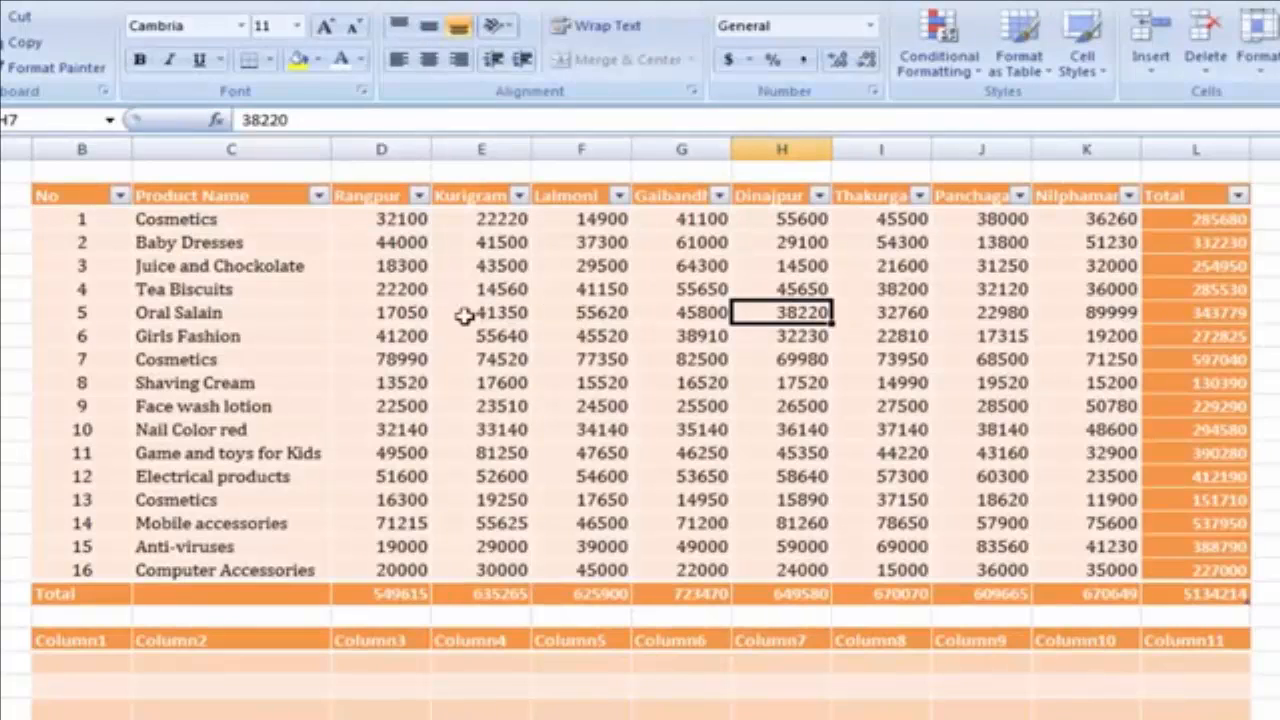
# Fill the Oral Salain and Anti-viruses cells in the Product Name column with yellow.
pyautogui.click(413, 314)
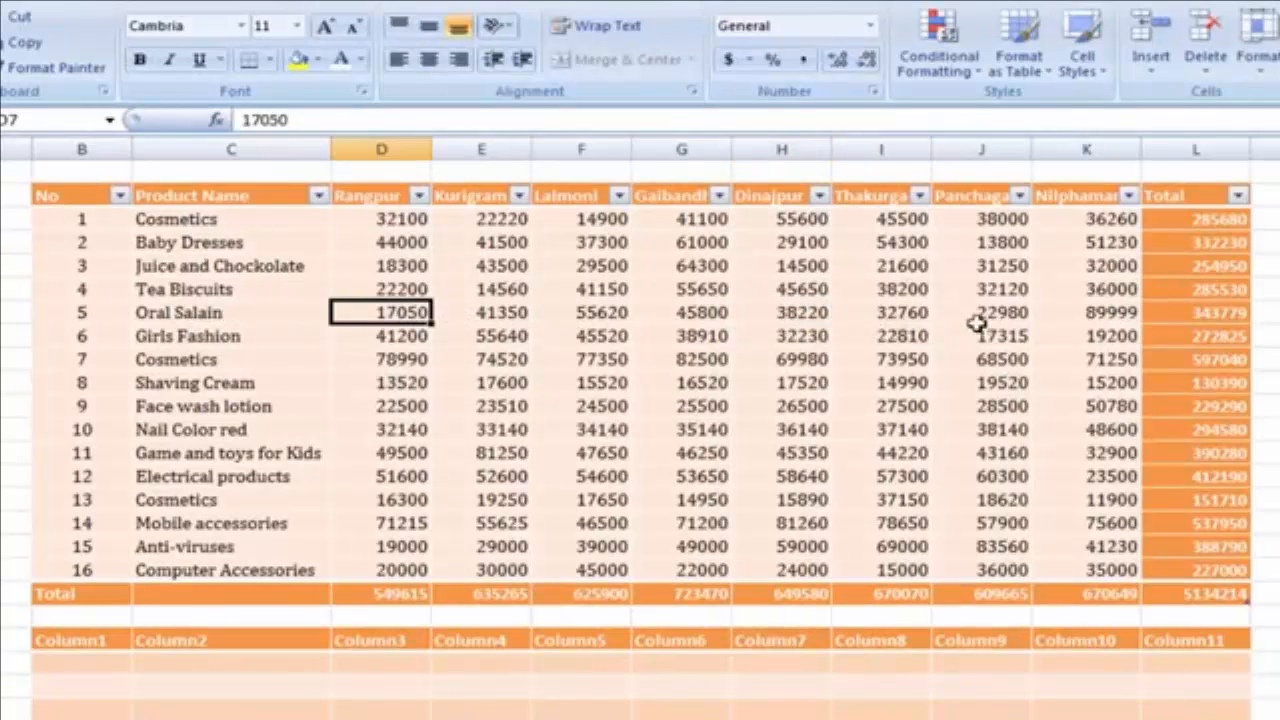
pyautogui.click(245, 314)
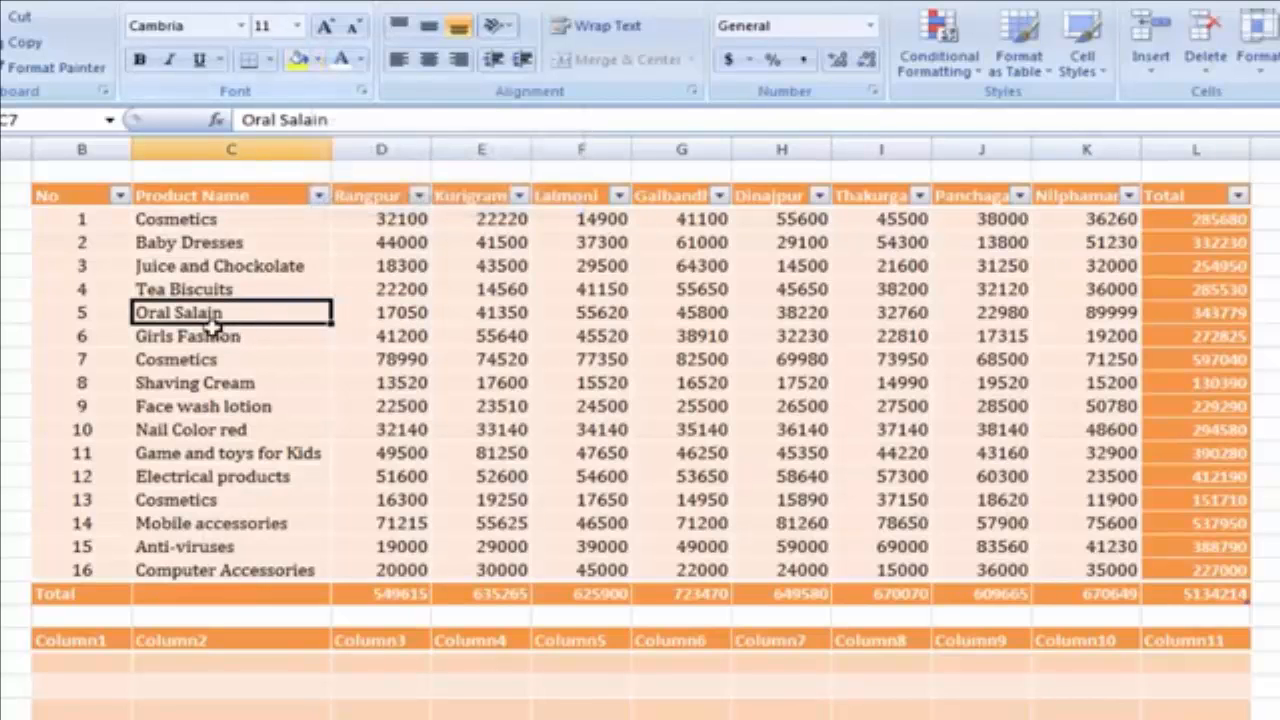
pyautogui.click(320, 62)
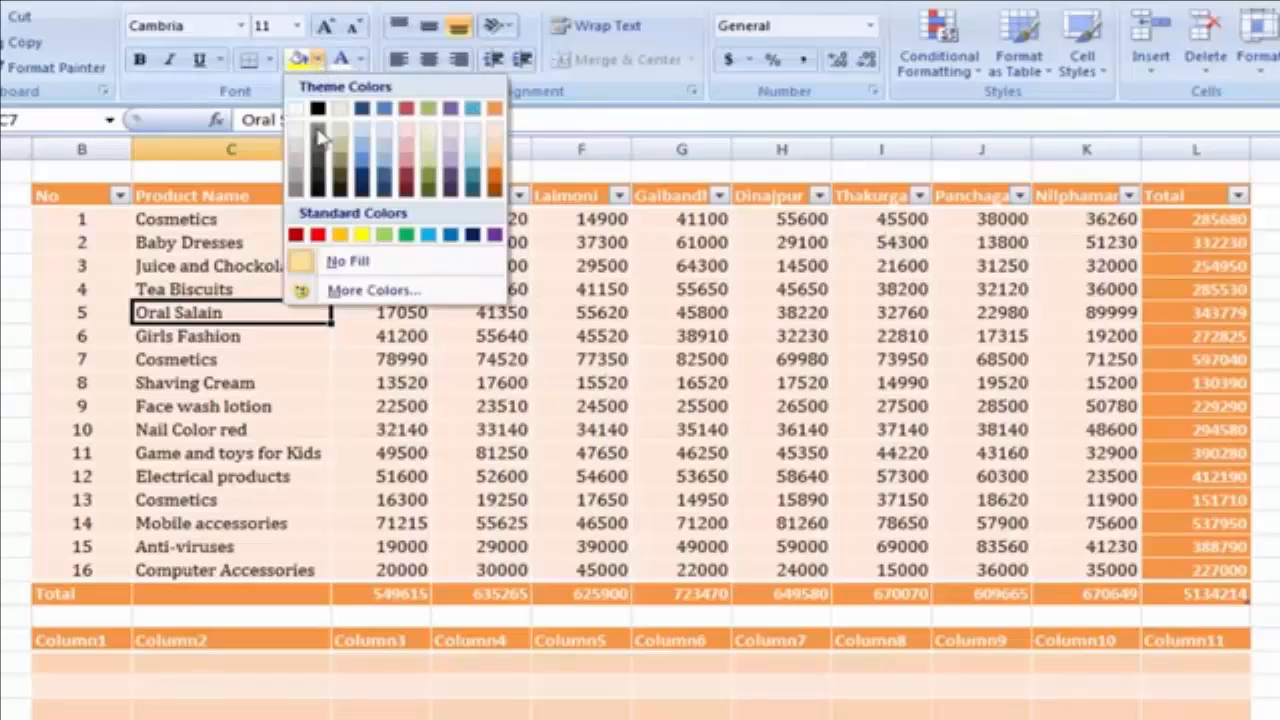
pyautogui.click(362, 235)
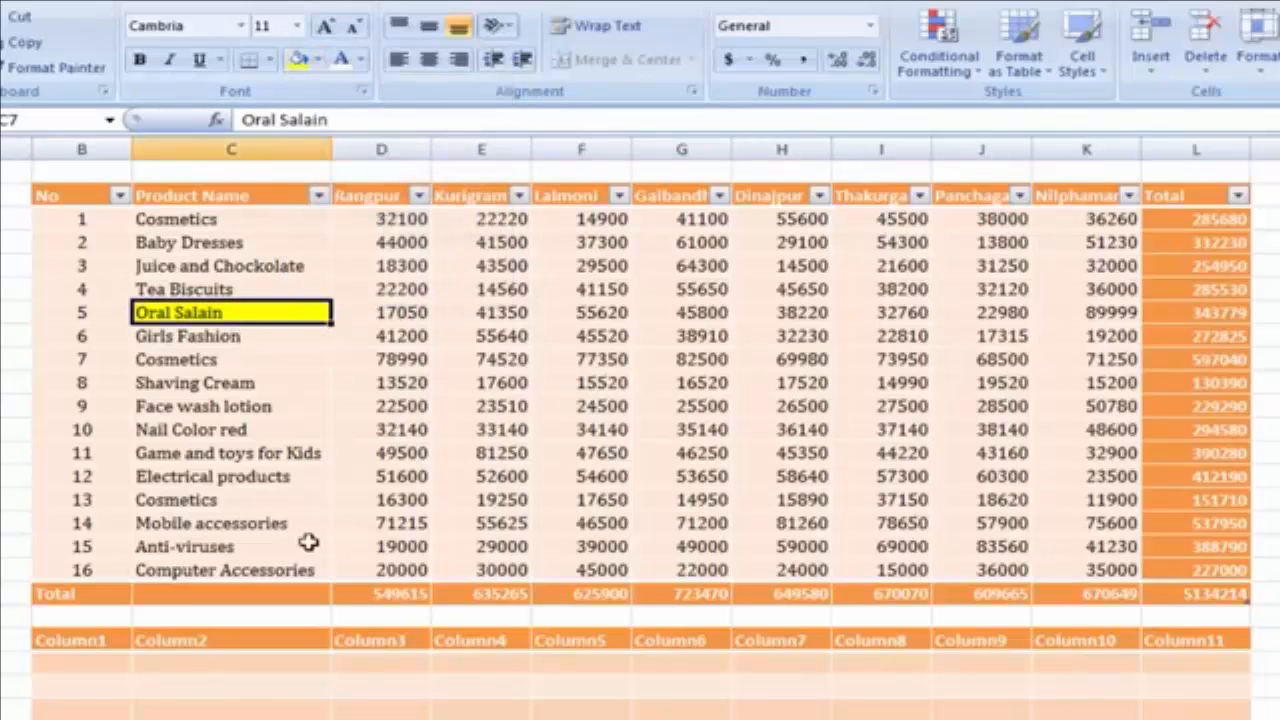
pyautogui.click(247, 546)
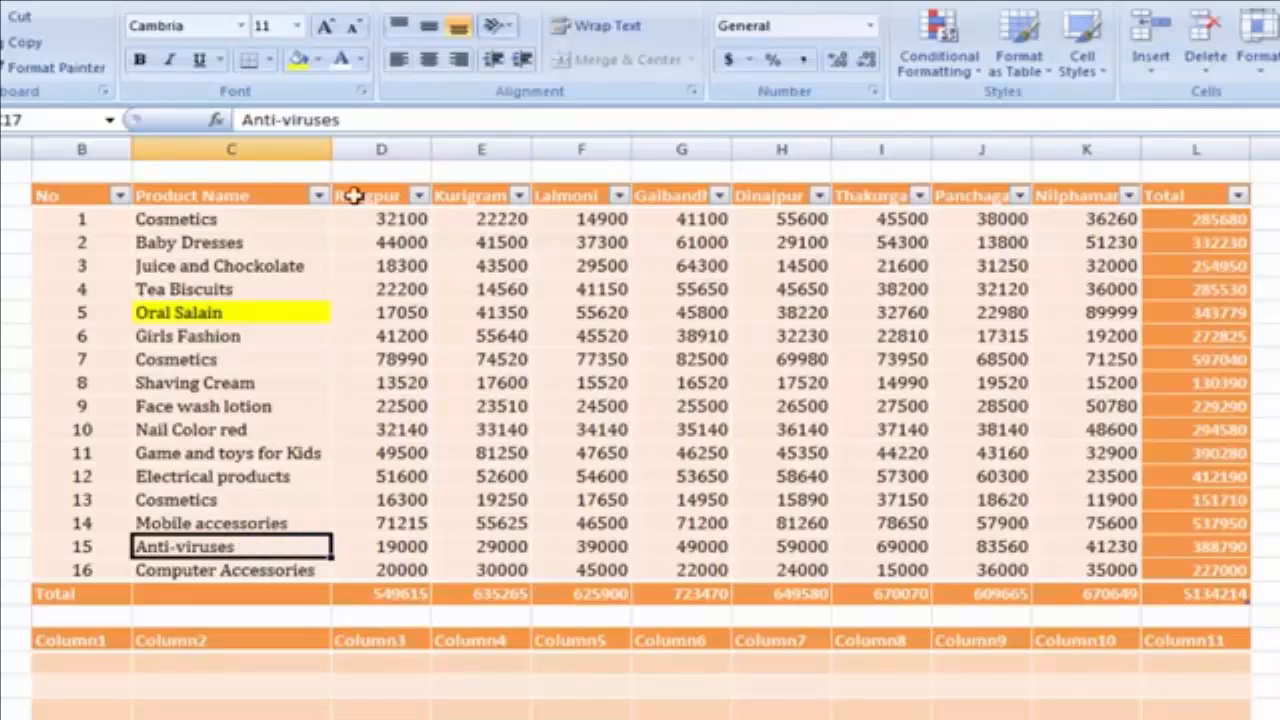
pyautogui.click(298, 59)
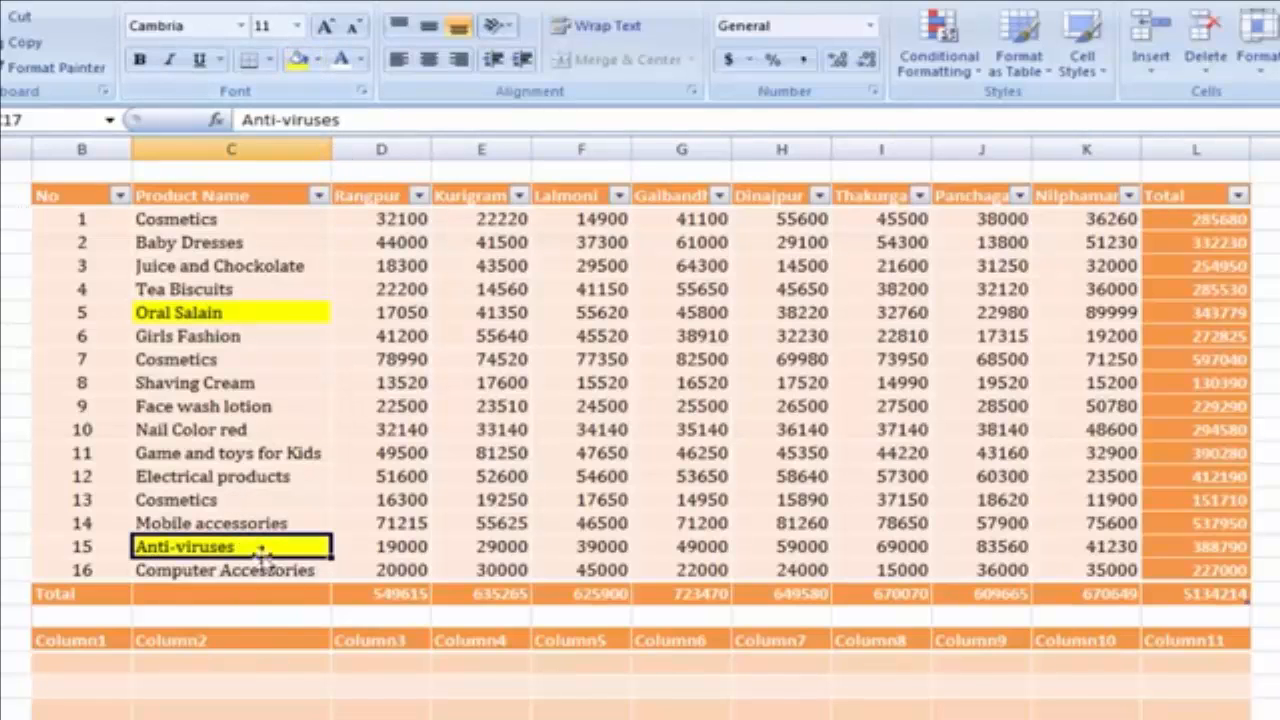
pyautogui.click(235, 452)
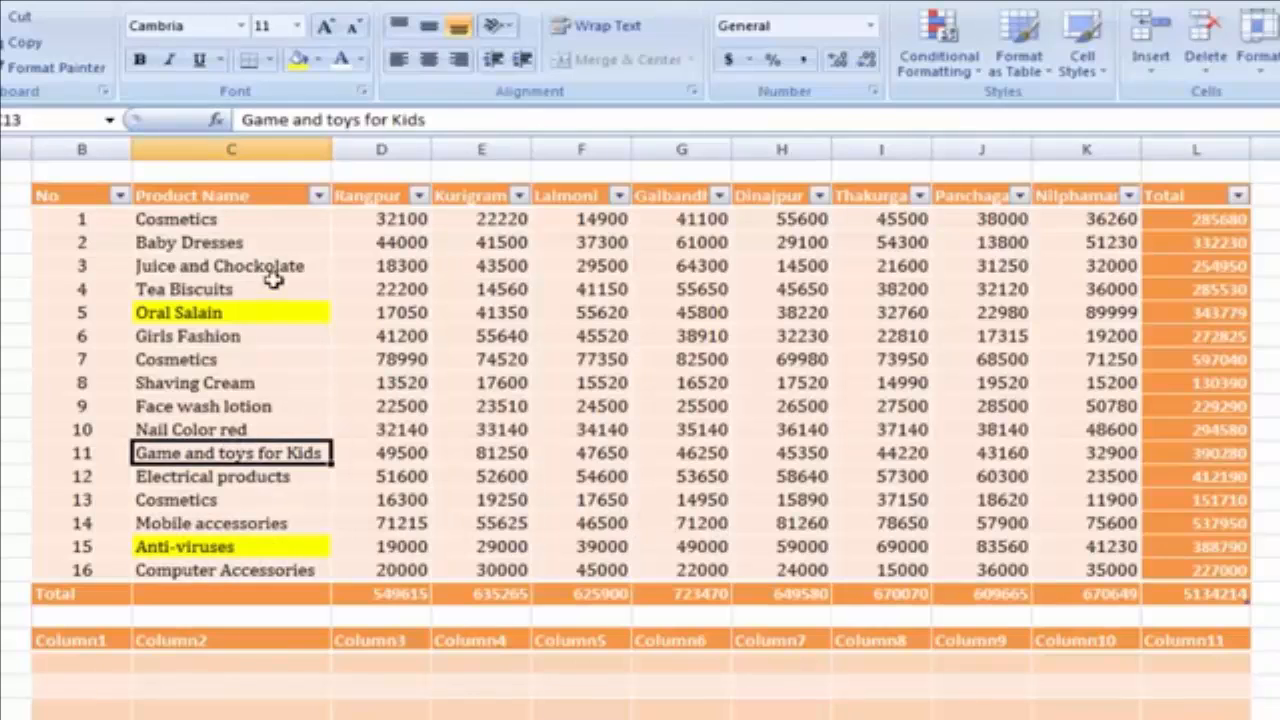
# Filter the Product Name column by the yellow cell color.
pyautogui.click(319, 196)
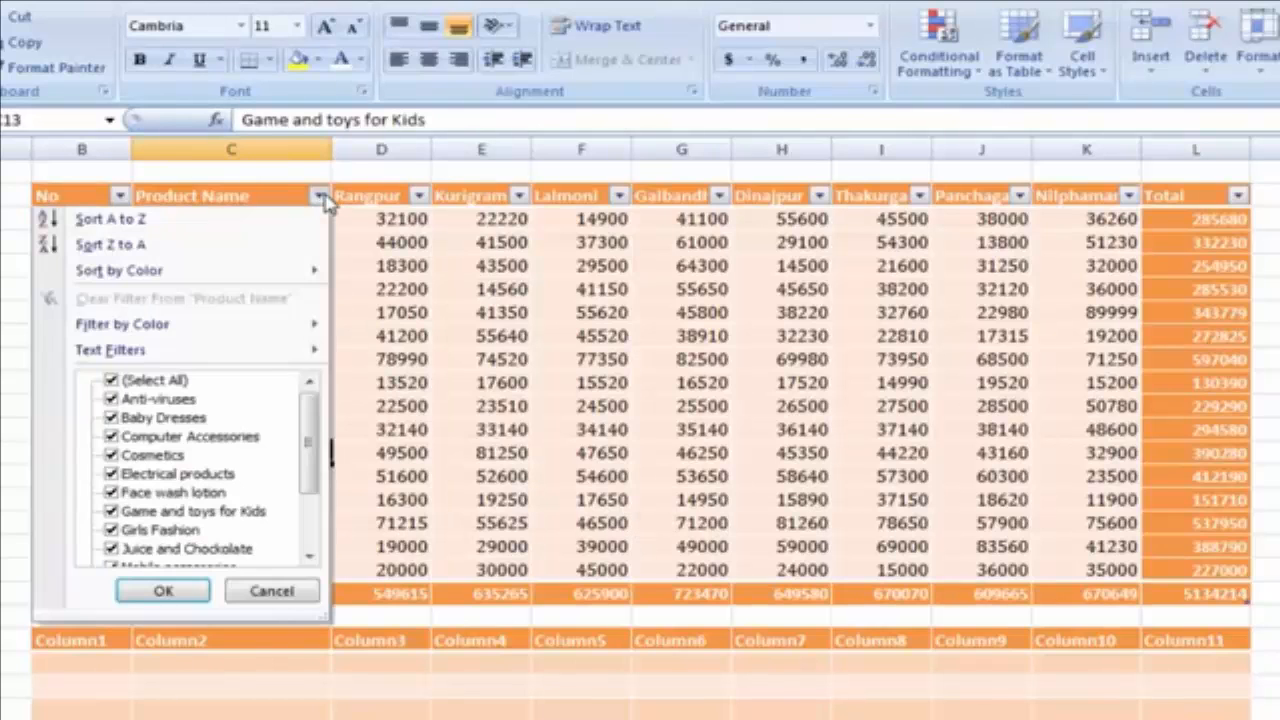
pyautogui.moveTo(310, 328)
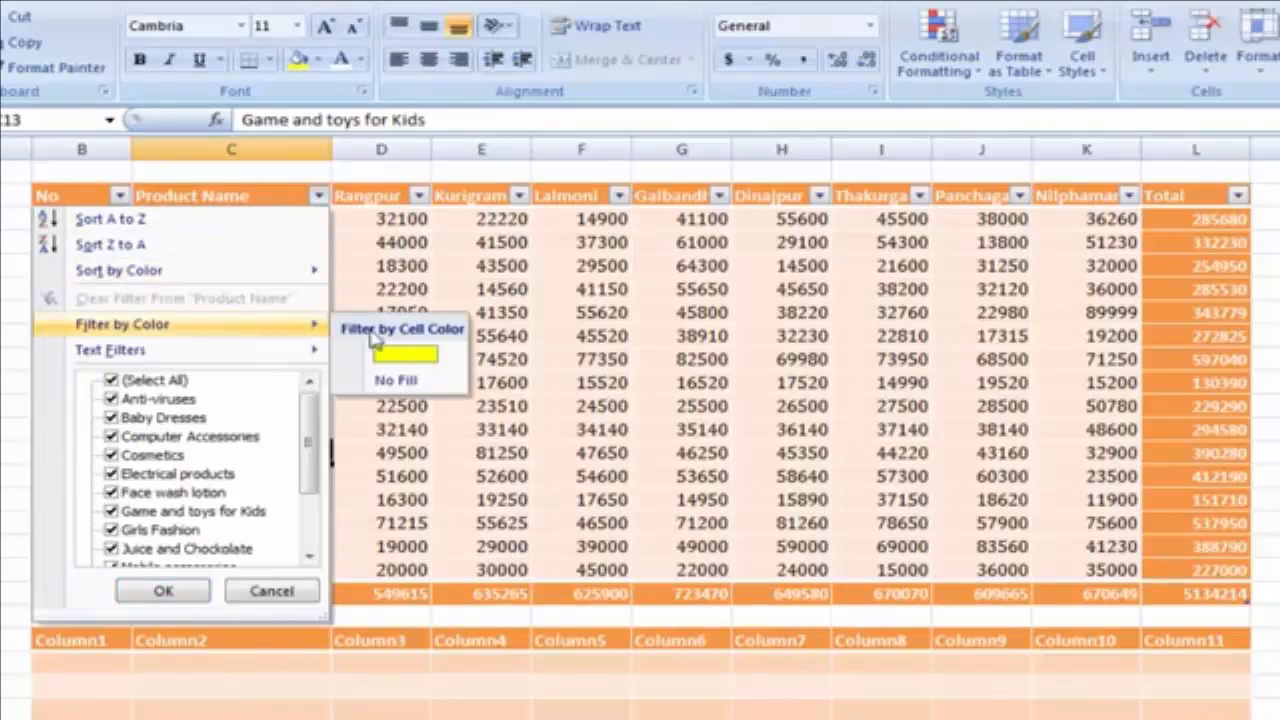
pyautogui.click(414, 360)
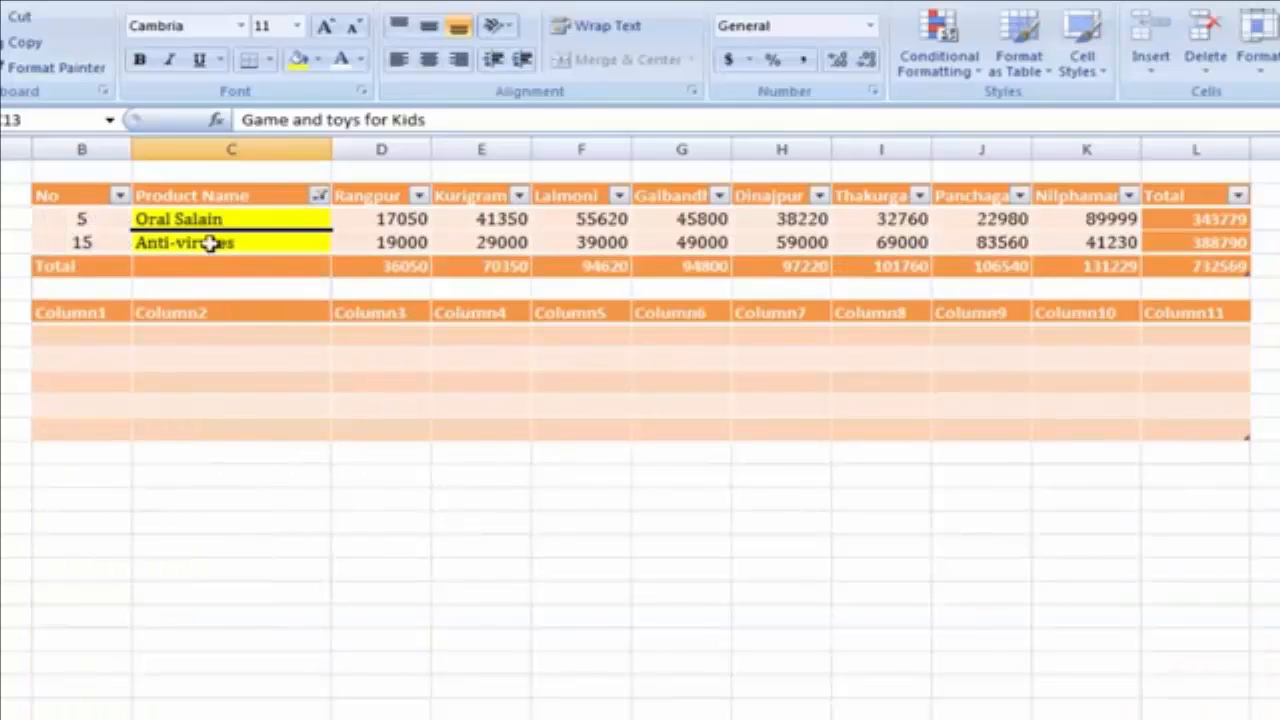
pyautogui.click(500, 241)
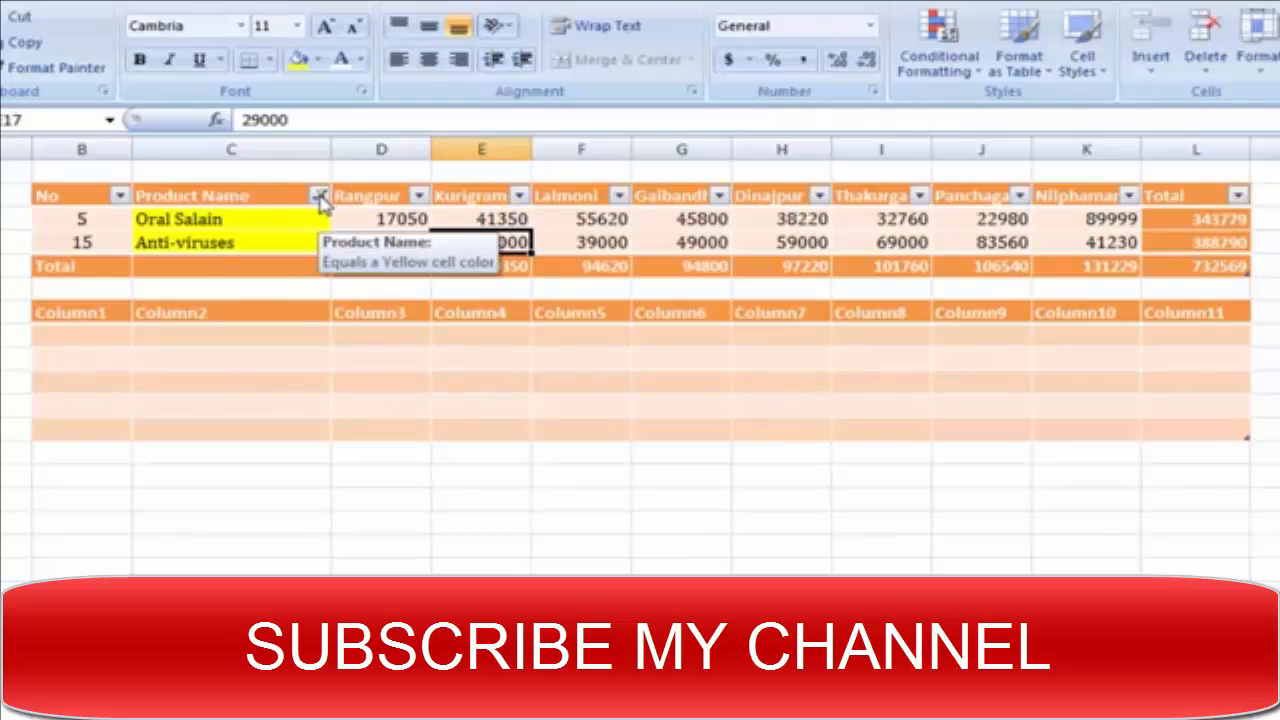
# Clear the color filter from the Product Name column to bring back all the product rows.
pyautogui.click(320, 196)
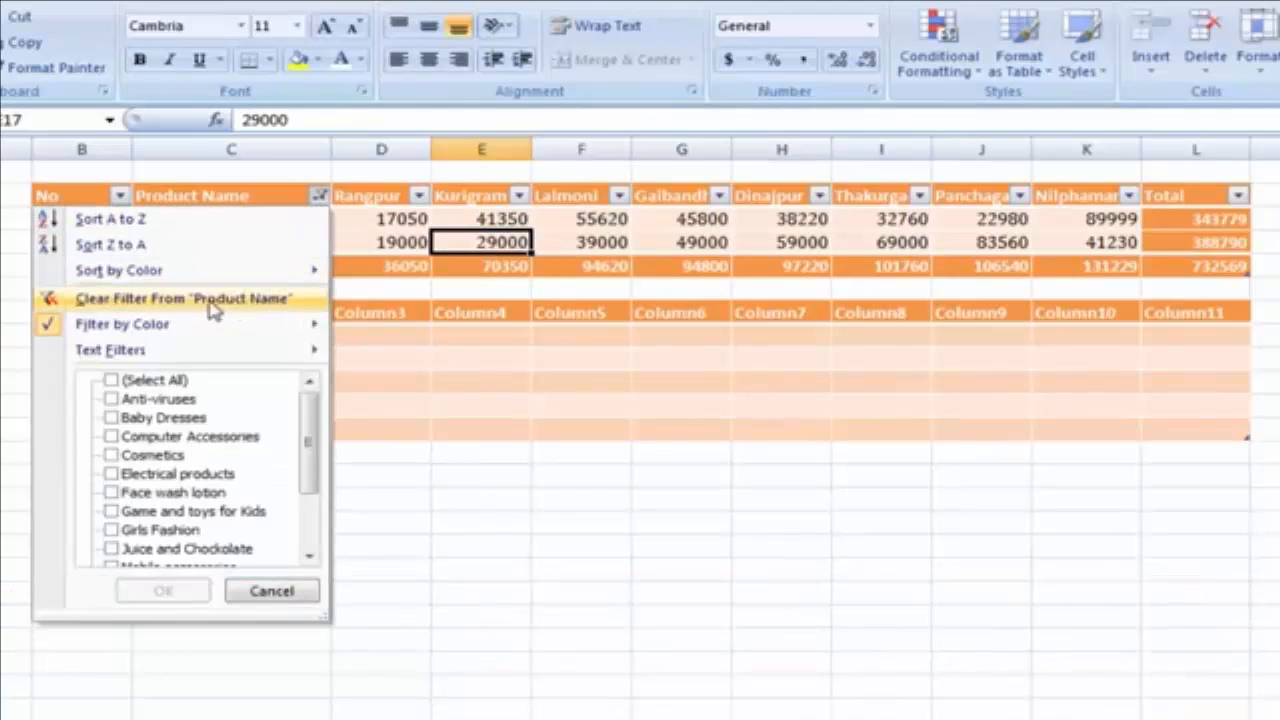
pyautogui.click(210, 302)
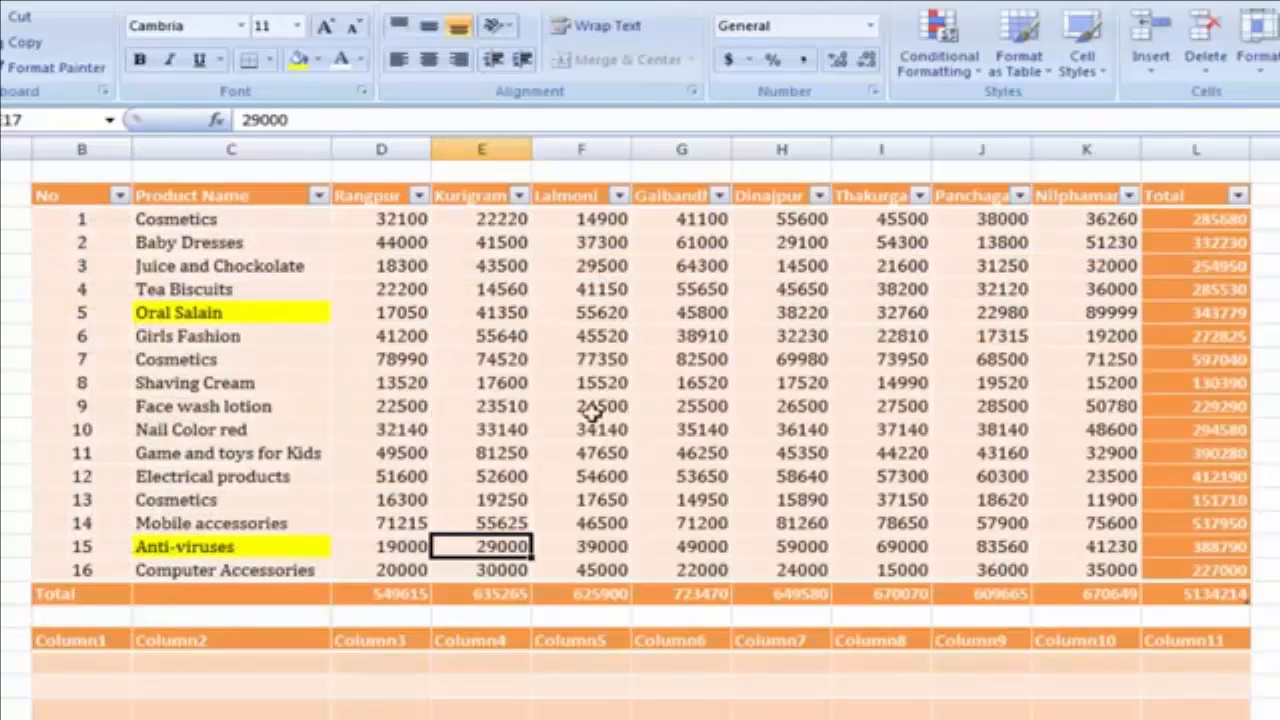
pyautogui.click(595, 362)
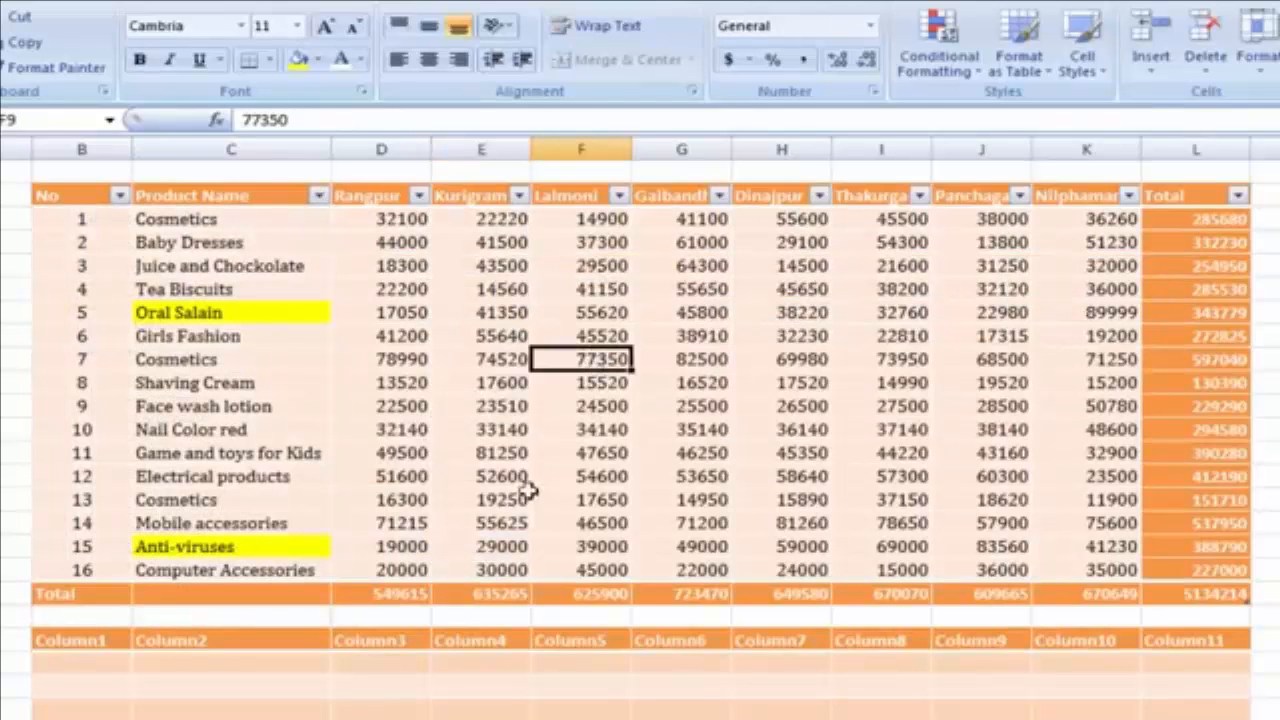
# Clear the formats of the yellow Oral Salain and Anti-viruses cells together, keeping their text.
pyautogui.click(273, 315)
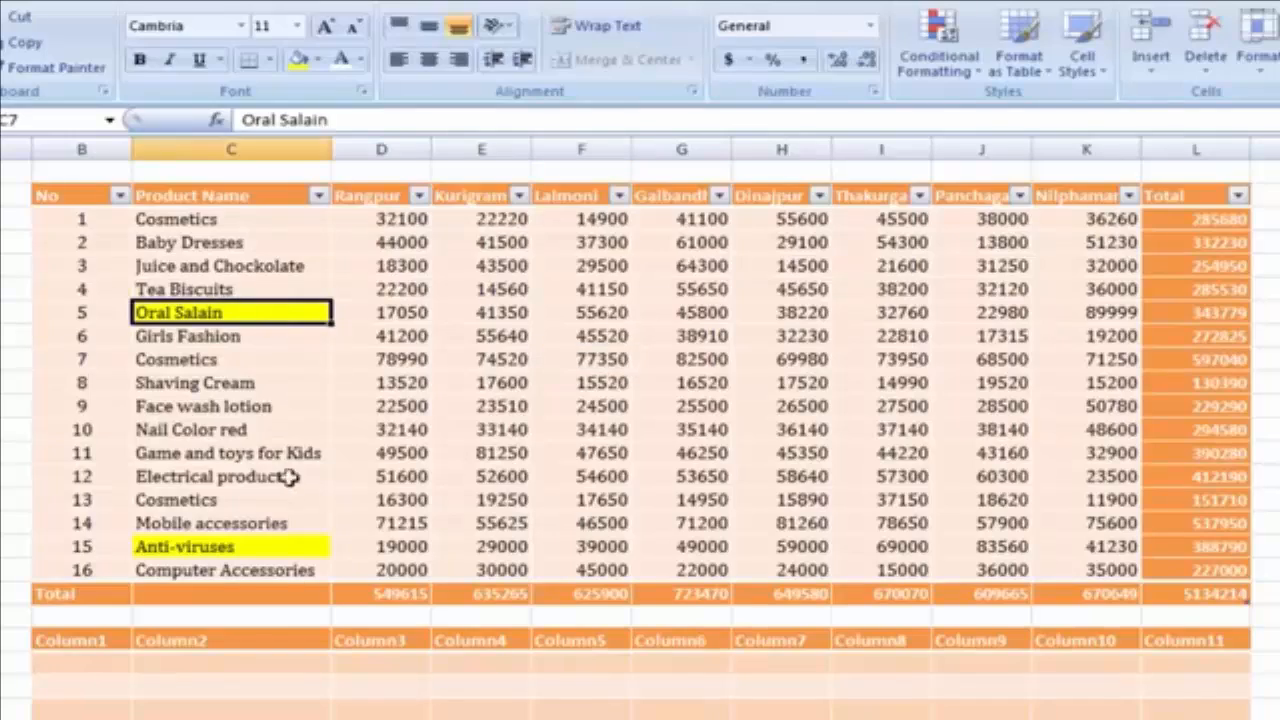
pyautogui.click(284, 556)
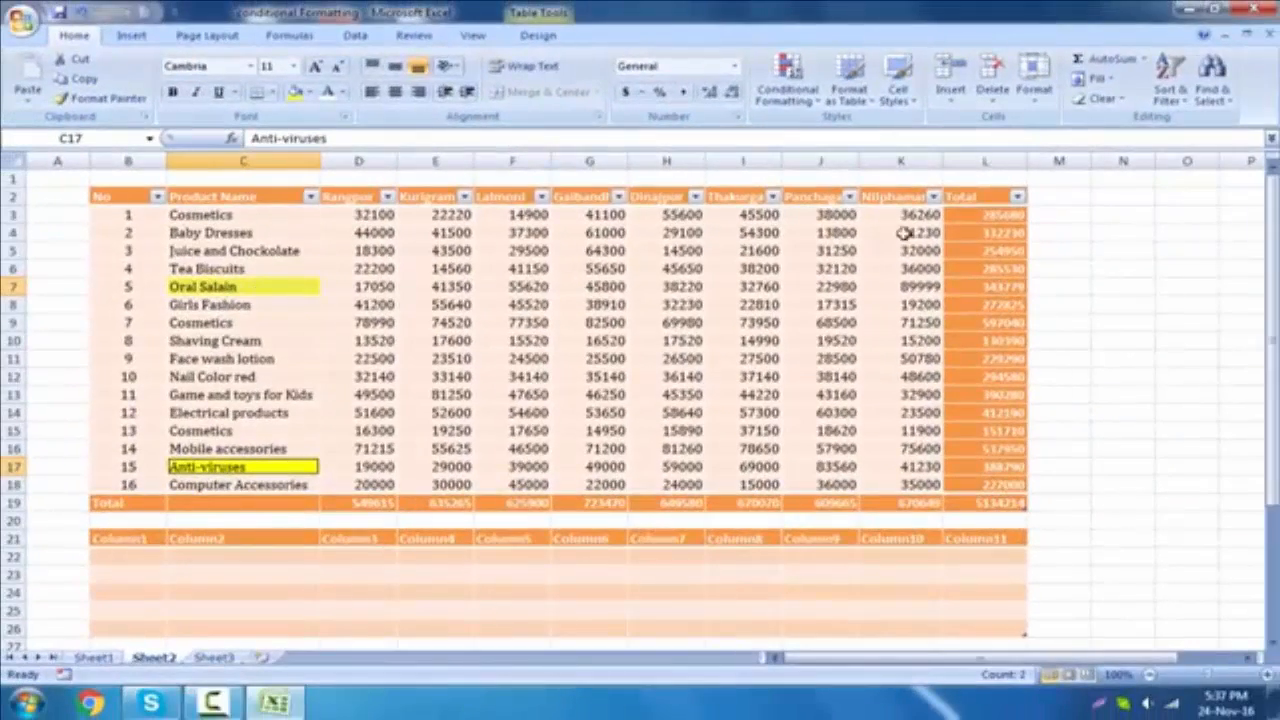
pyautogui.click(1102, 98)
pyautogui.click(1162, 141)
pyautogui.click(660, 358)
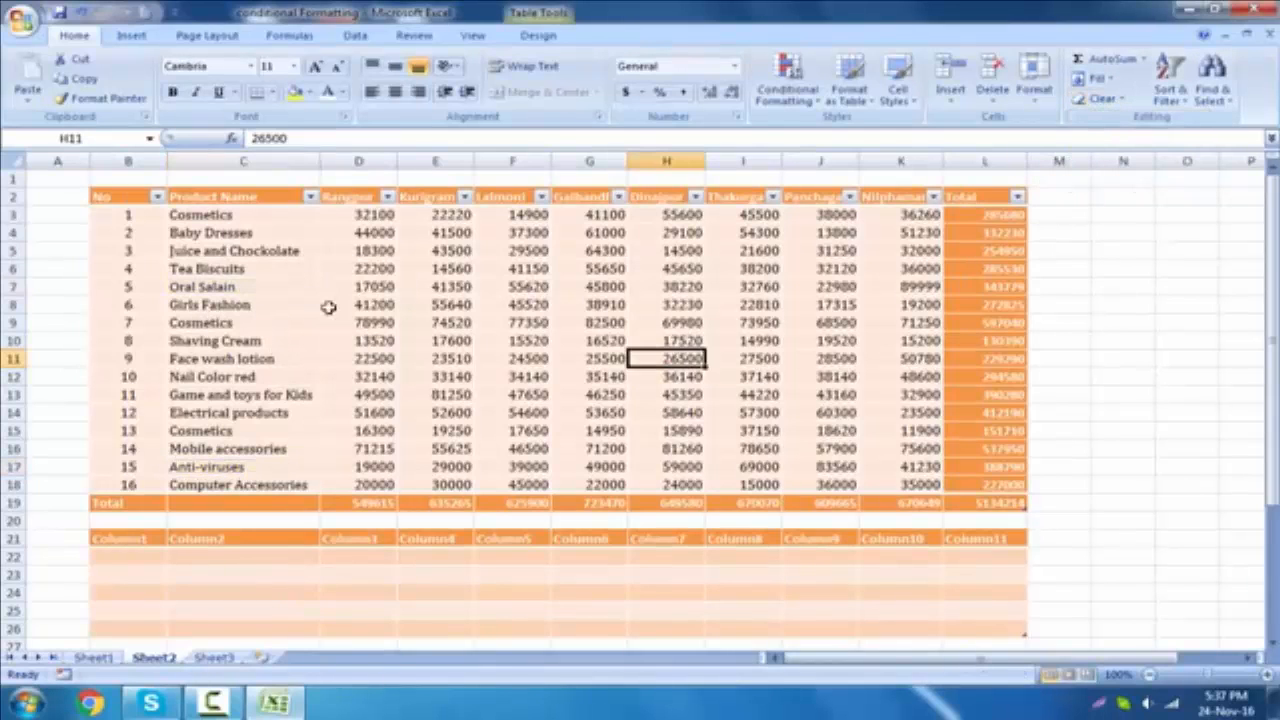
# Turn off filtering on the sales table's header row.
pyautogui.click(487, 357)
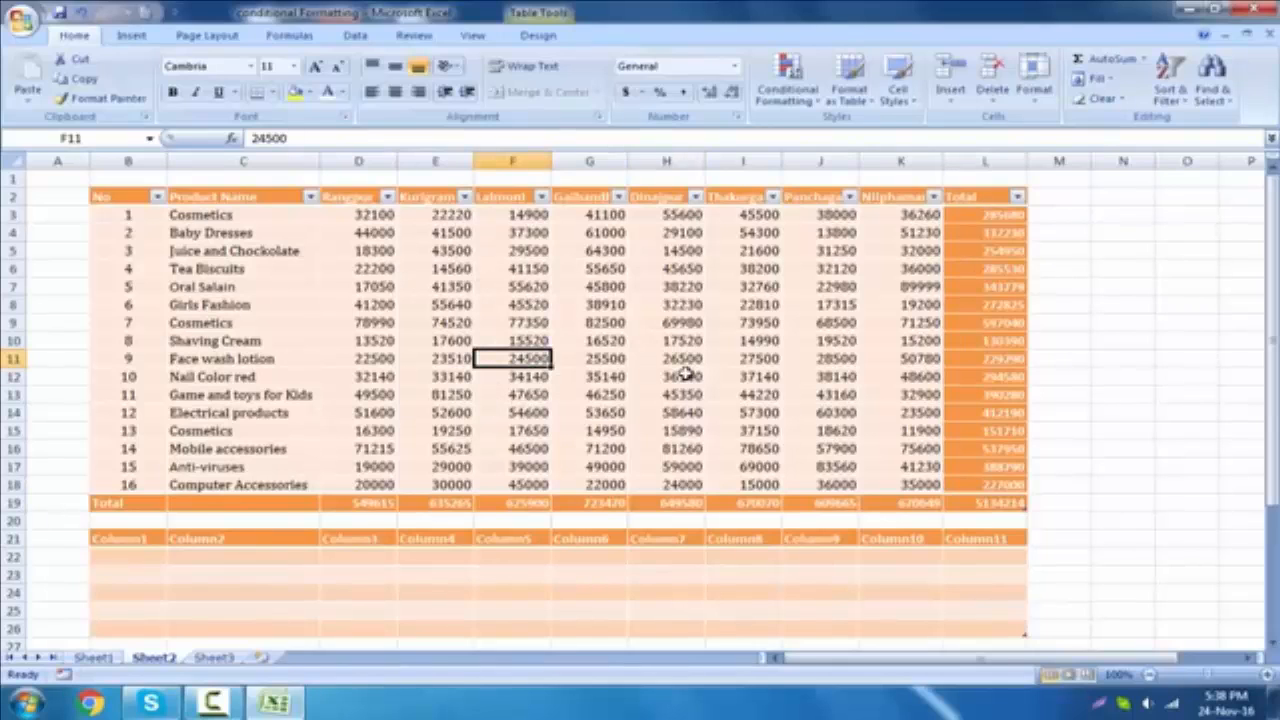
pyautogui.hotkey('ctrl', 'shift', 'l')
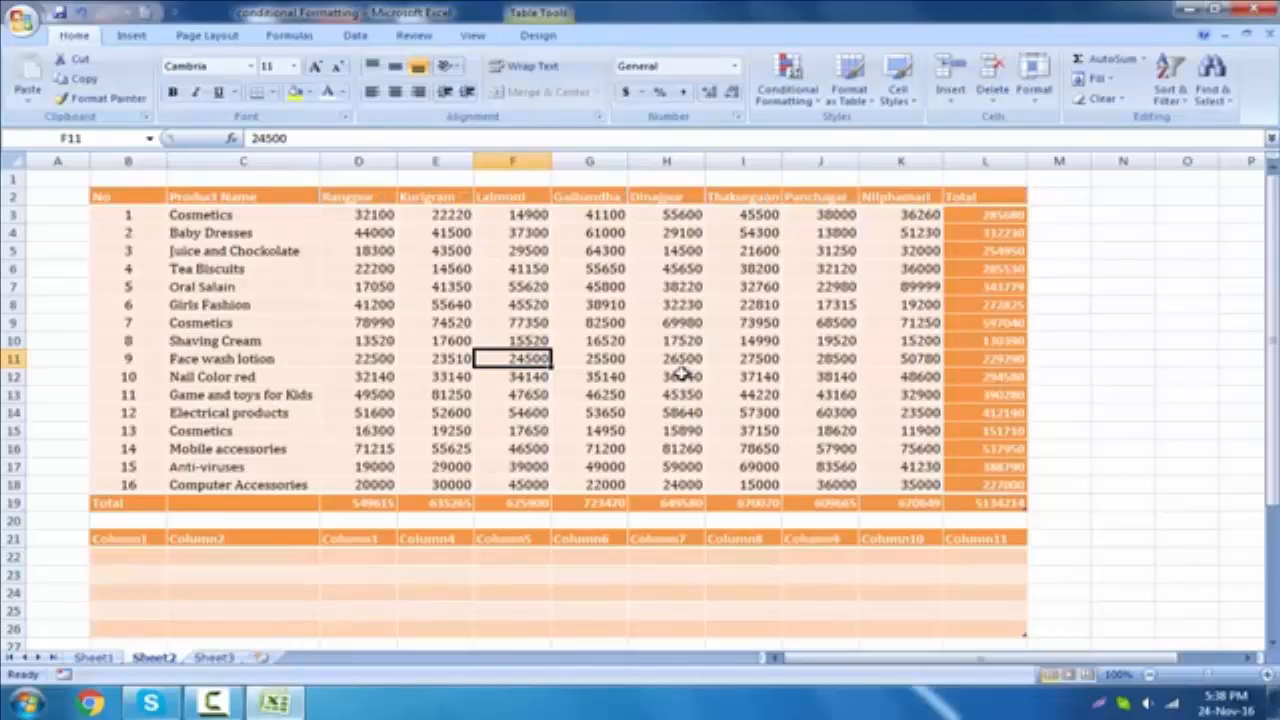
pyautogui.click(680, 374)
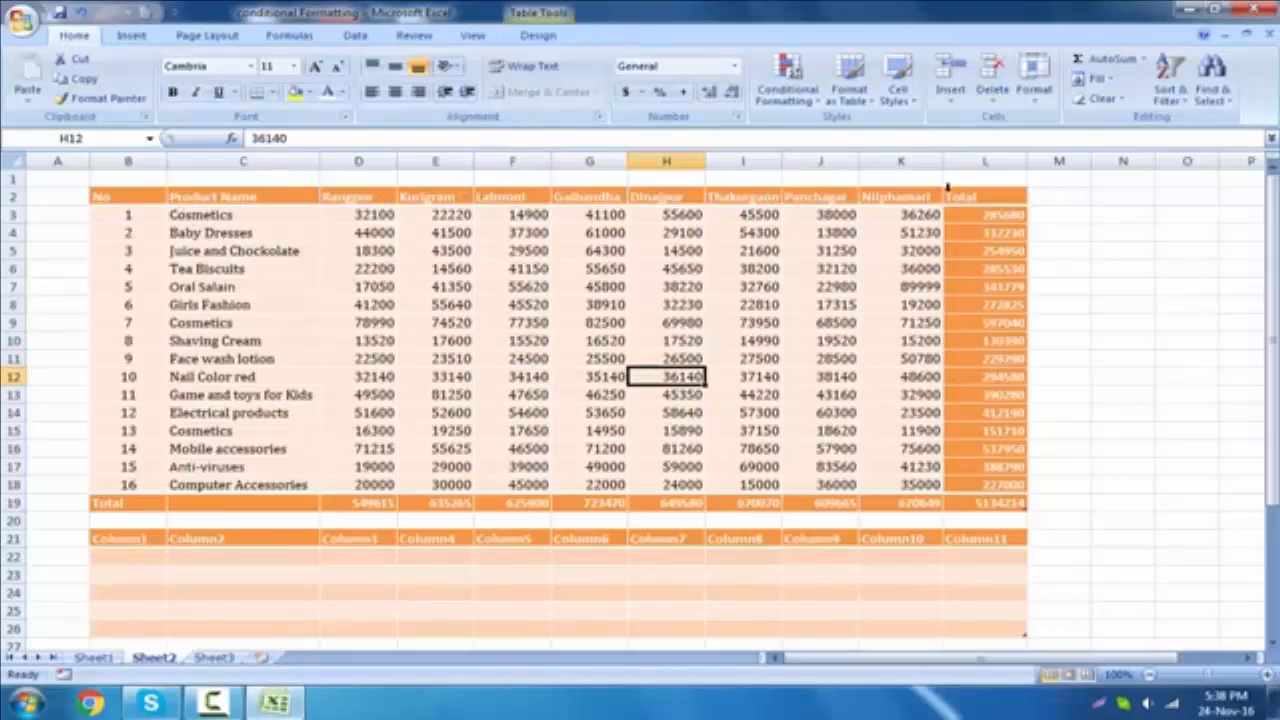
pyautogui.click(798, 326)
pyautogui.click(636, 337)
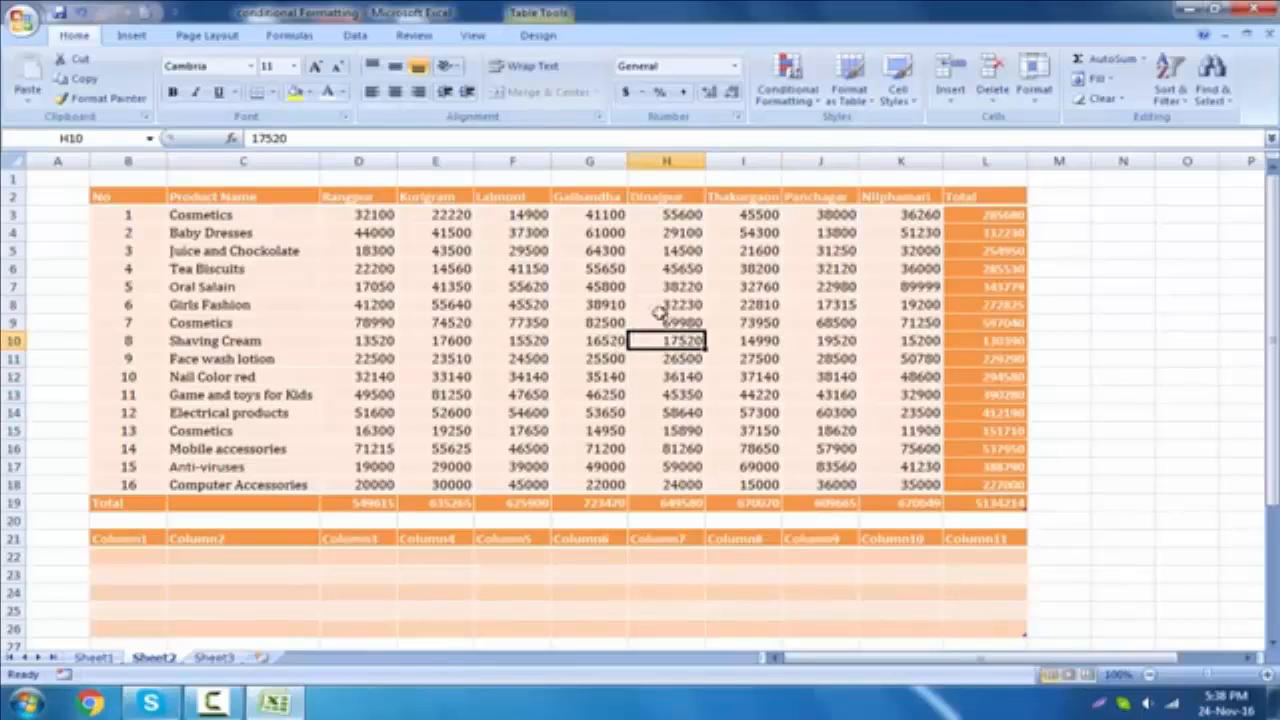